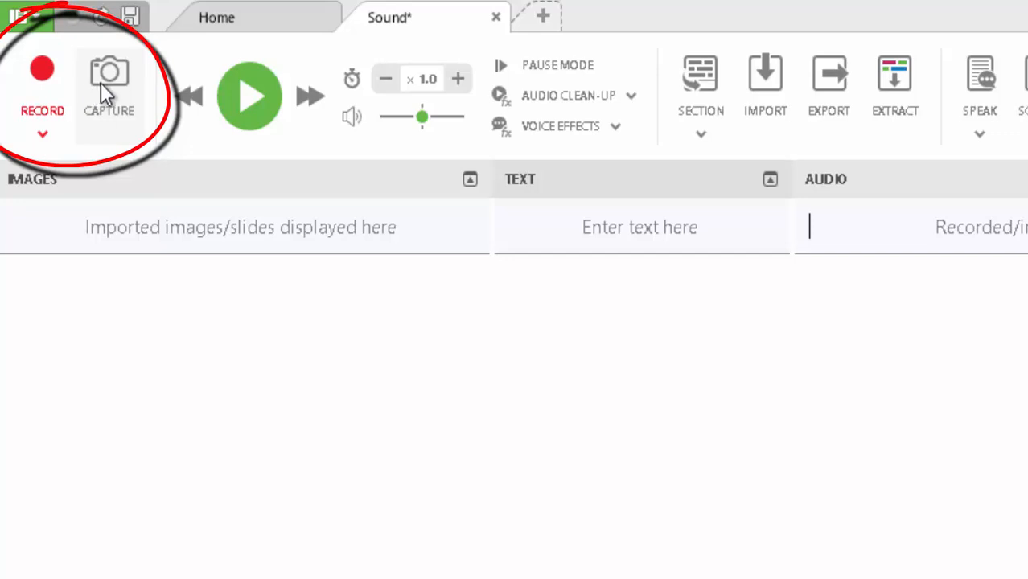
# View the available recording source options
pyautogui.click(42, 134)
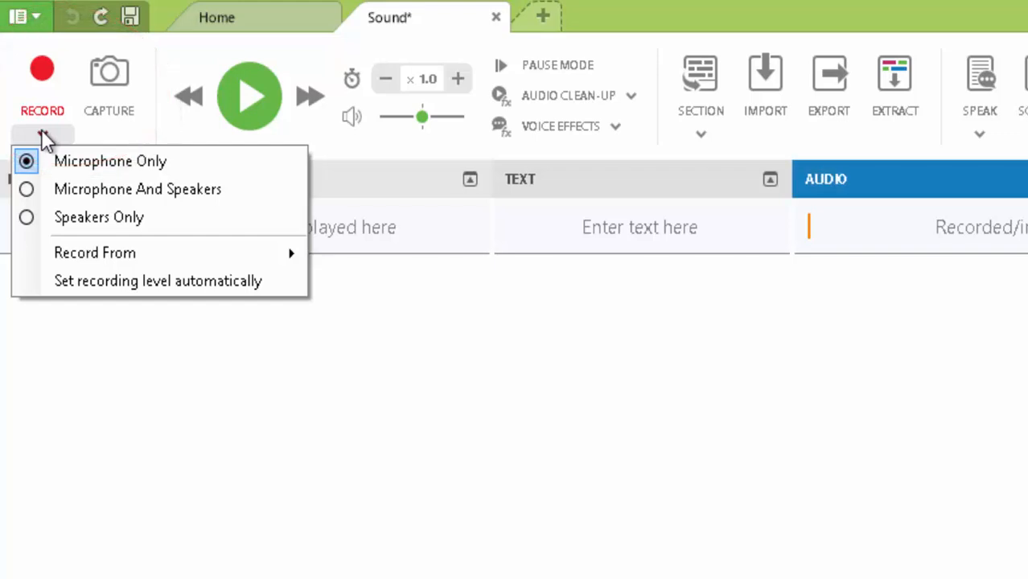
pyautogui.click(154, 81)
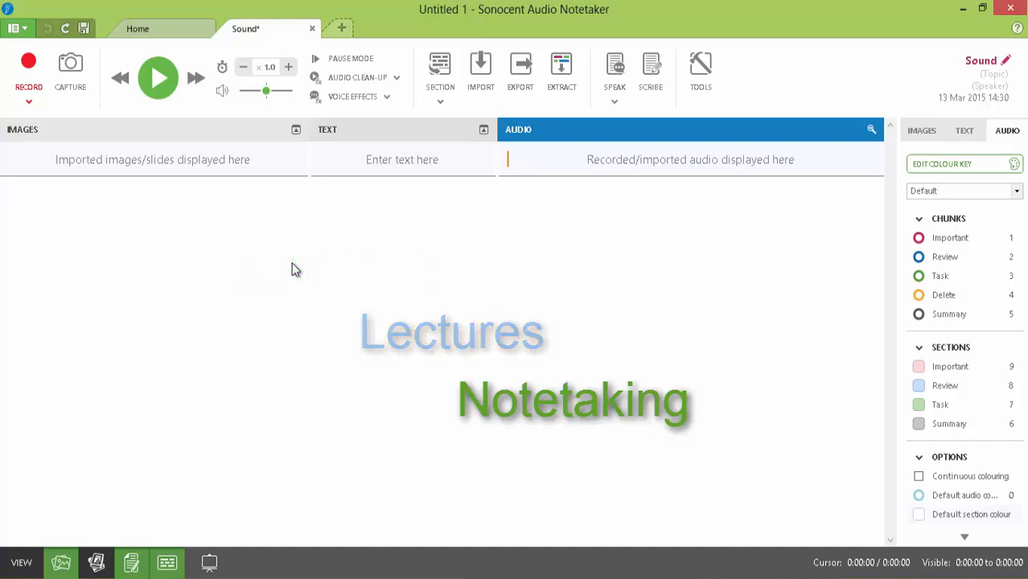
# Examine the Images, Text and Audio panes in turn, along with the available import options
pyautogui.click(119, 165)
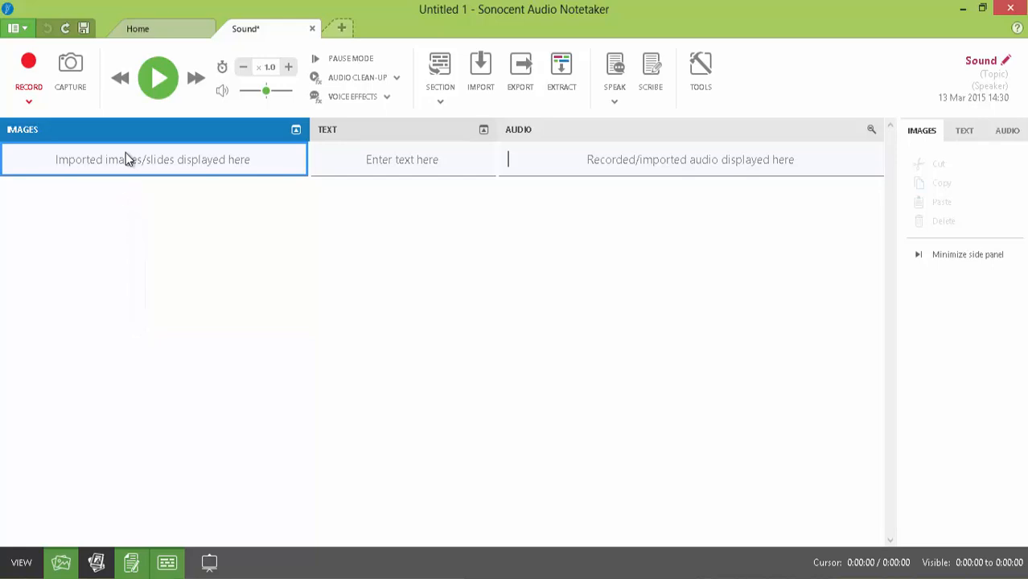
pyautogui.click(478, 69)
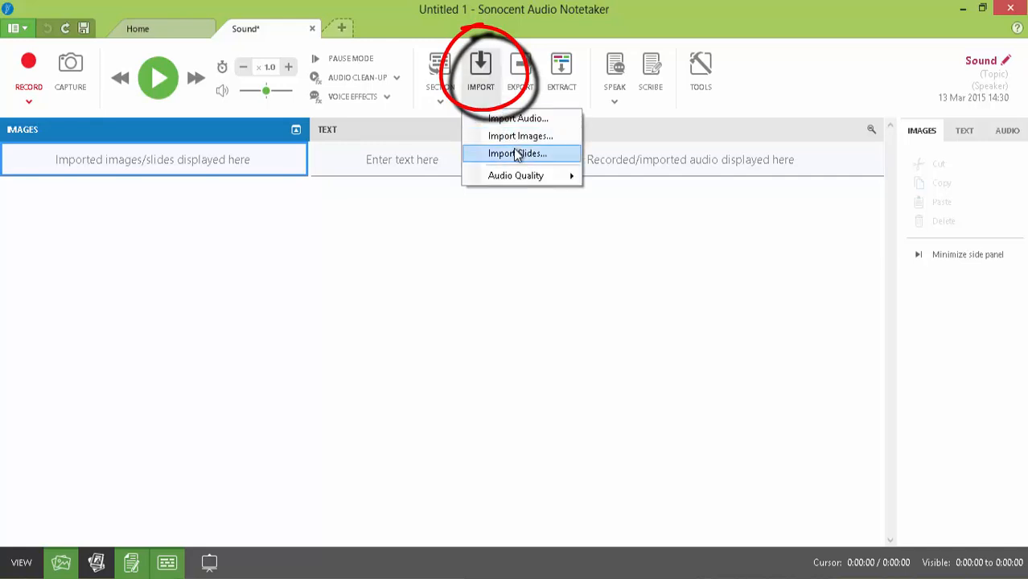
pyautogui.click(163, 138)
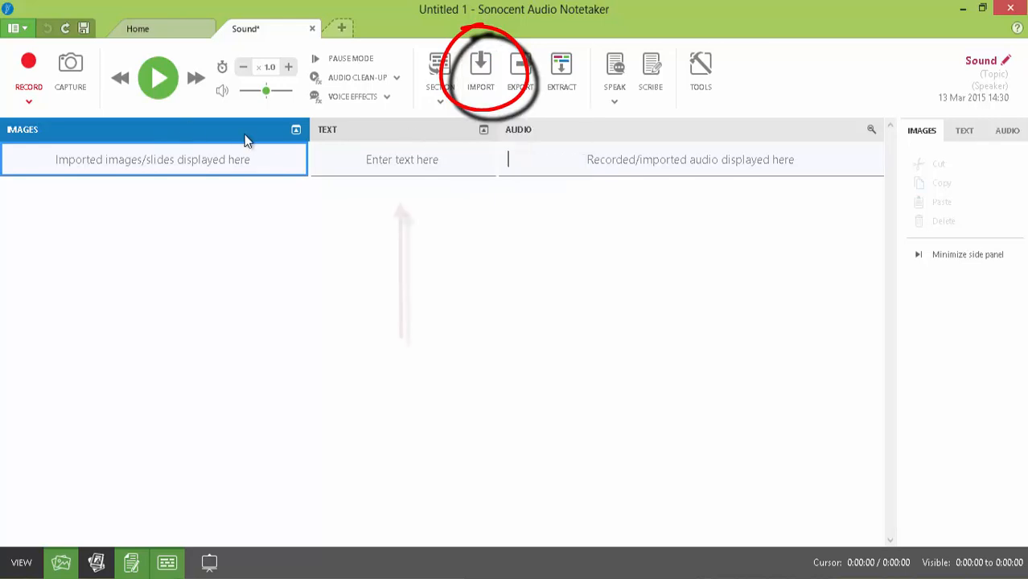
pyautogui.click(368, 139)
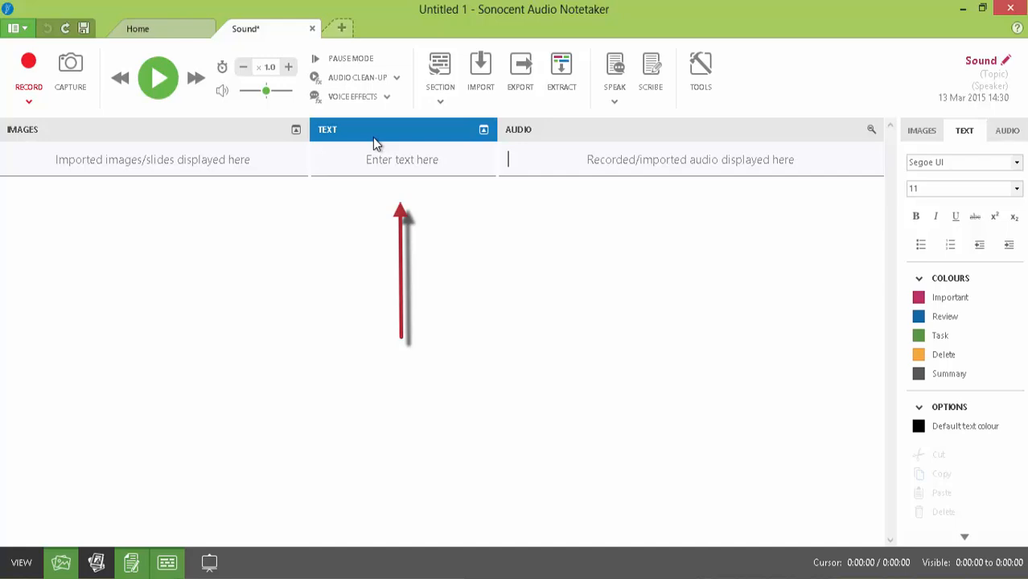
pyautogui.click(554, 138)
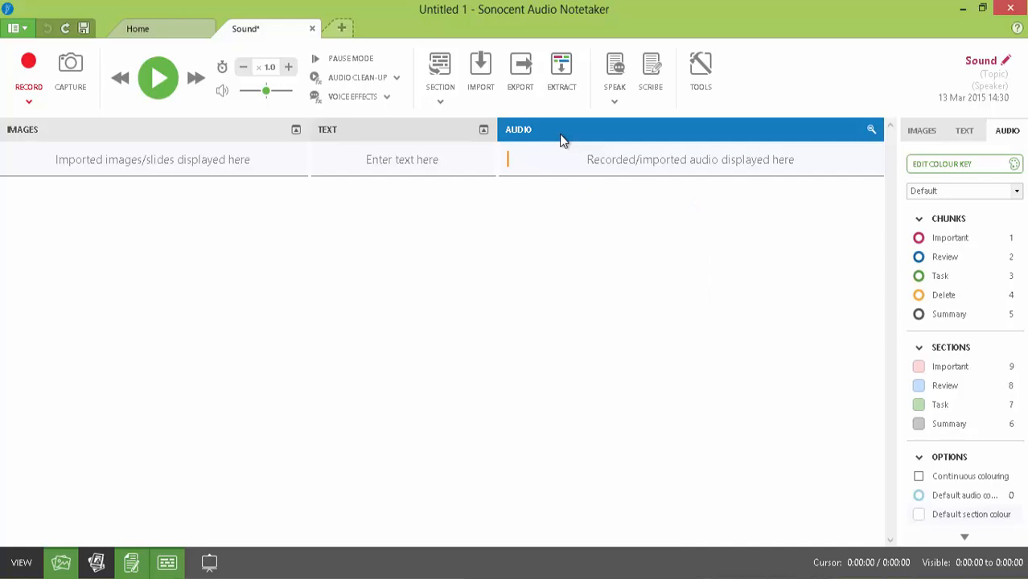
# Show the Reference pane in the workspace and make it the active pane
pyautogui.click(97, 562)
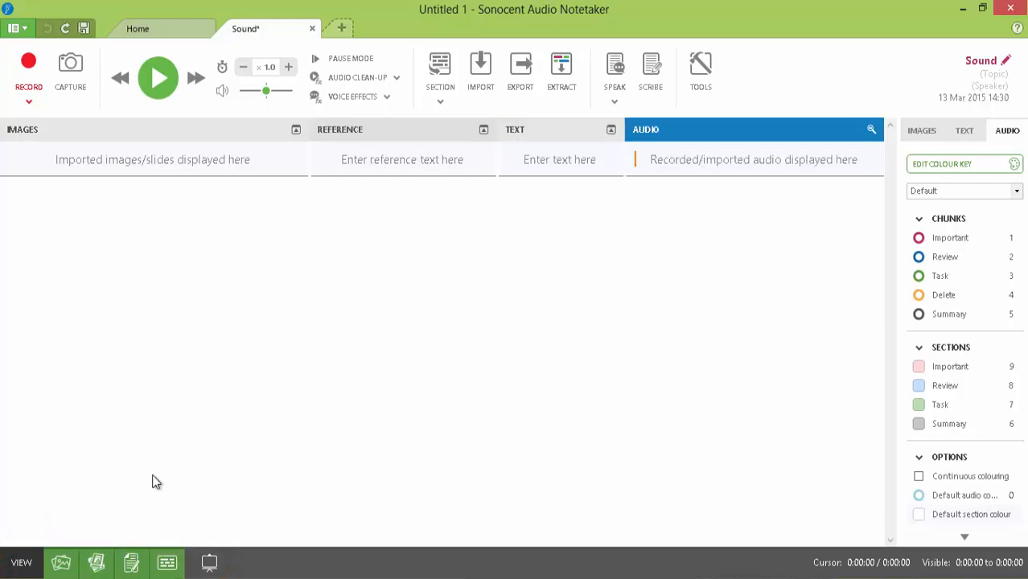
pyautogui.click(384, 123)
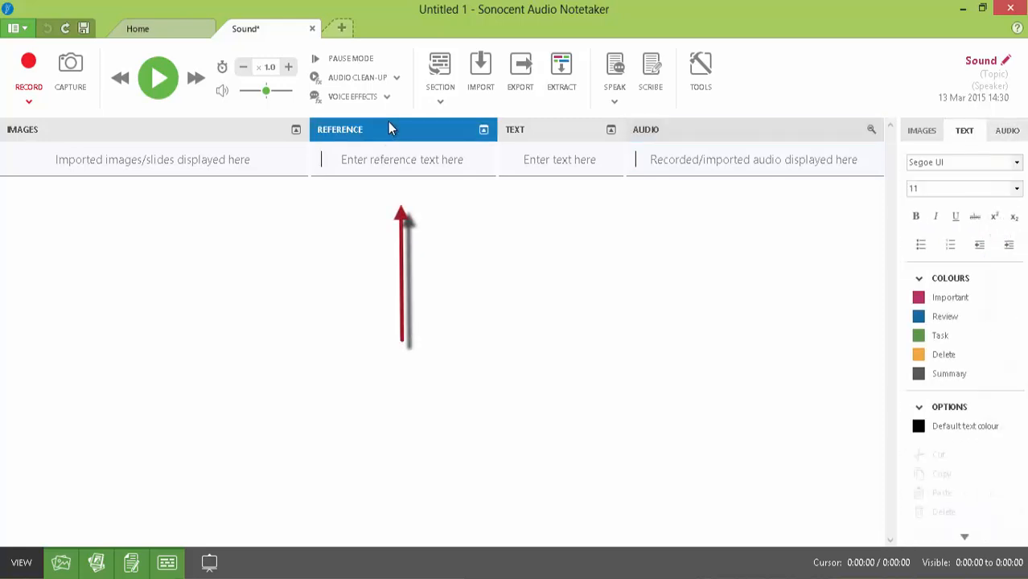
pyautogui.click(83, 126)
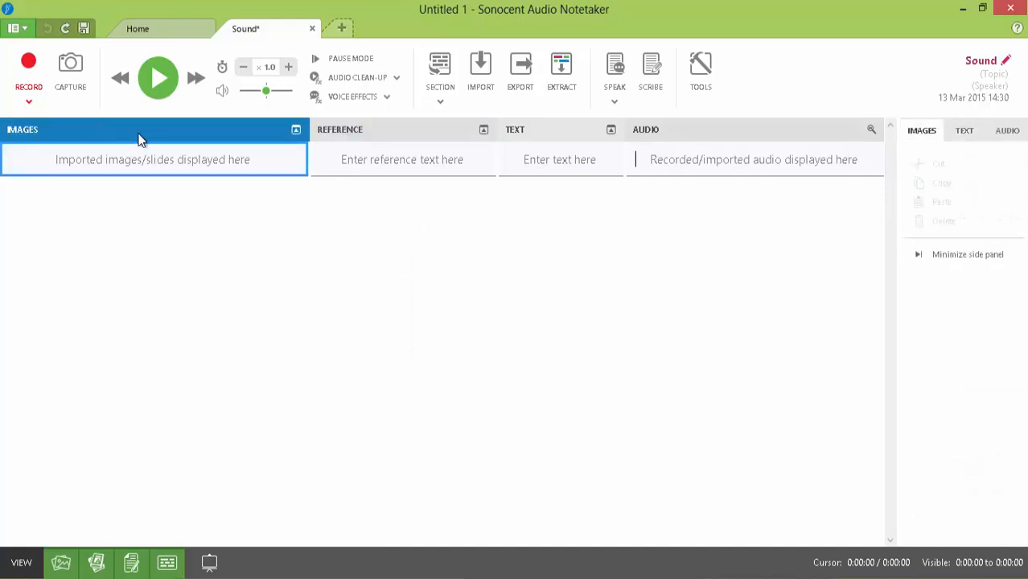
pyautogui.click(347, 136)
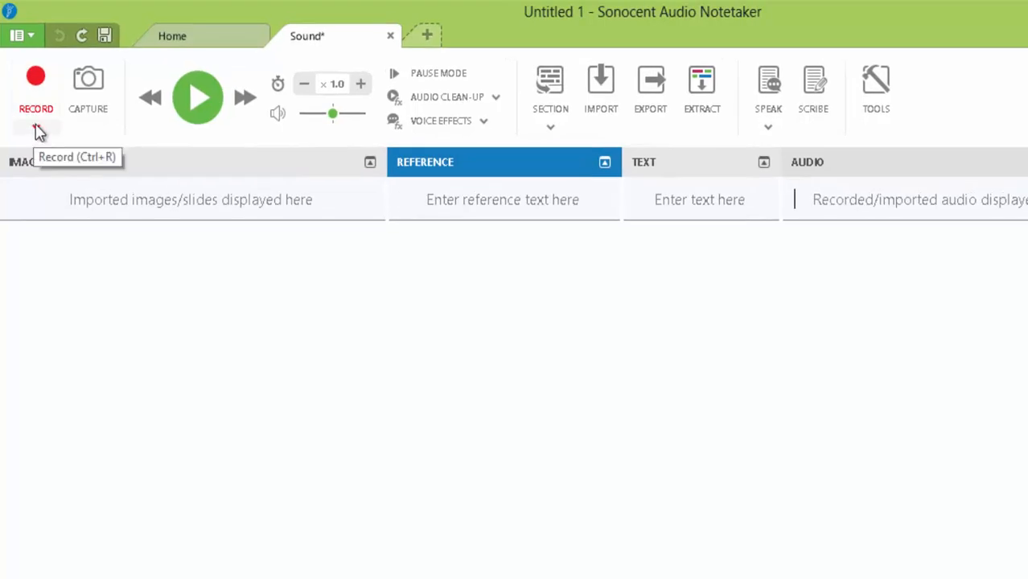
# Look over the choices for recording from the microphone, the speakers or both
pyautogui.click(36, 130)
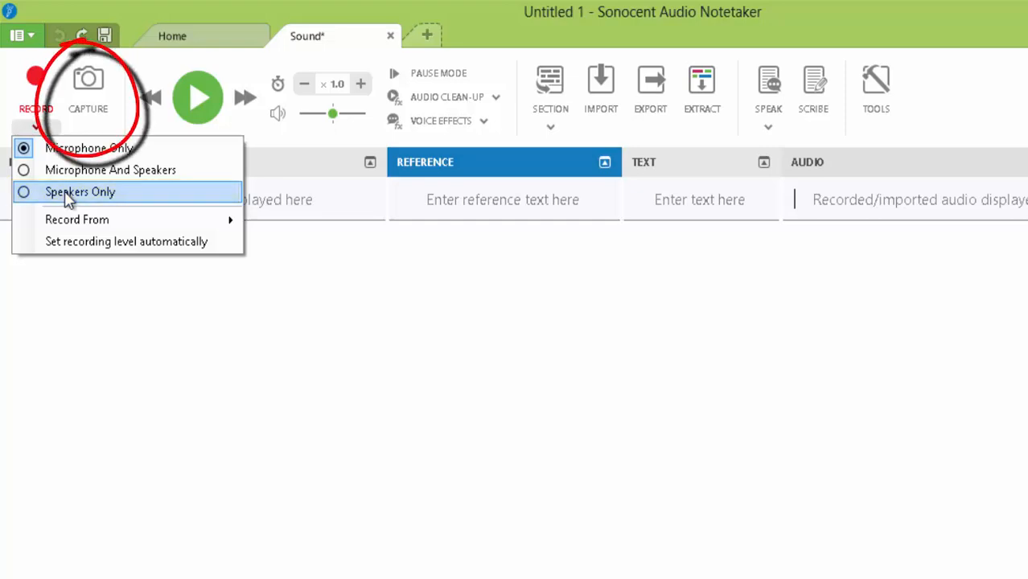
pyautogui.click(124, 95)
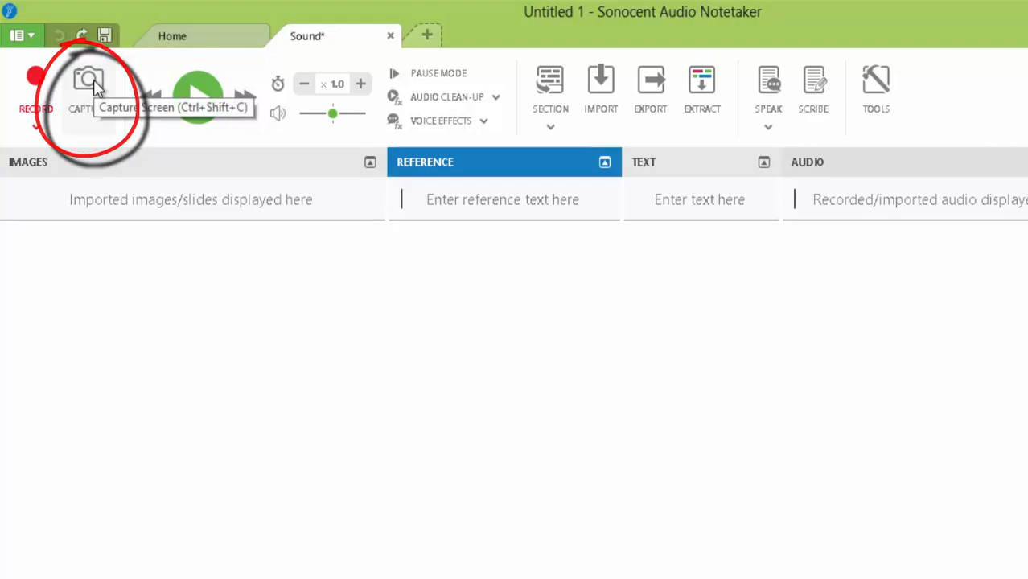
# Capture a screen region covering the hillside wallpaper into the Images pane with a moved, smaller capture frame, and maximize the notes window
pyautogui.click(107, 94)
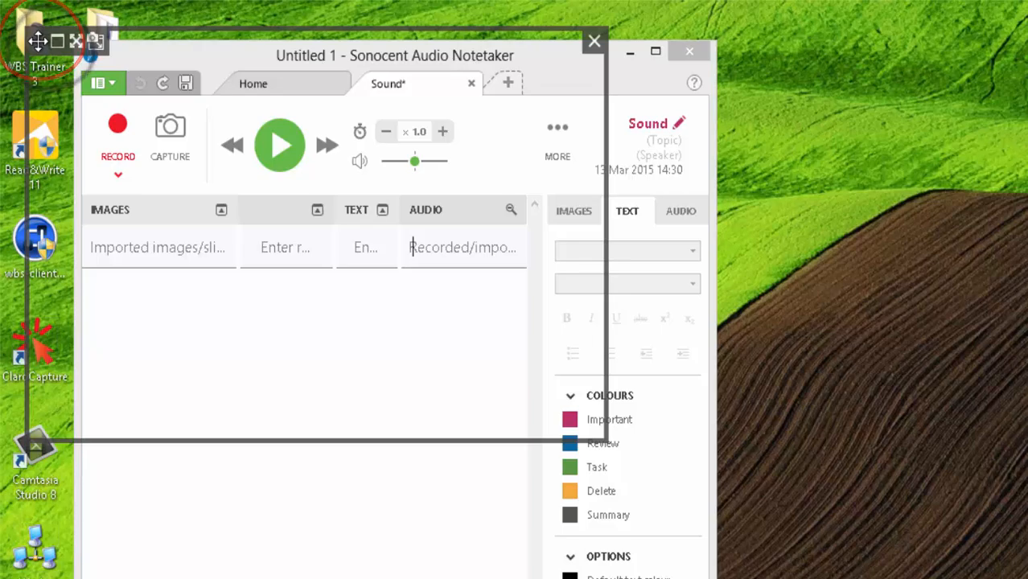
pyautogui.moveTo(38, 41); pyautogui.dragTo(496, 74)
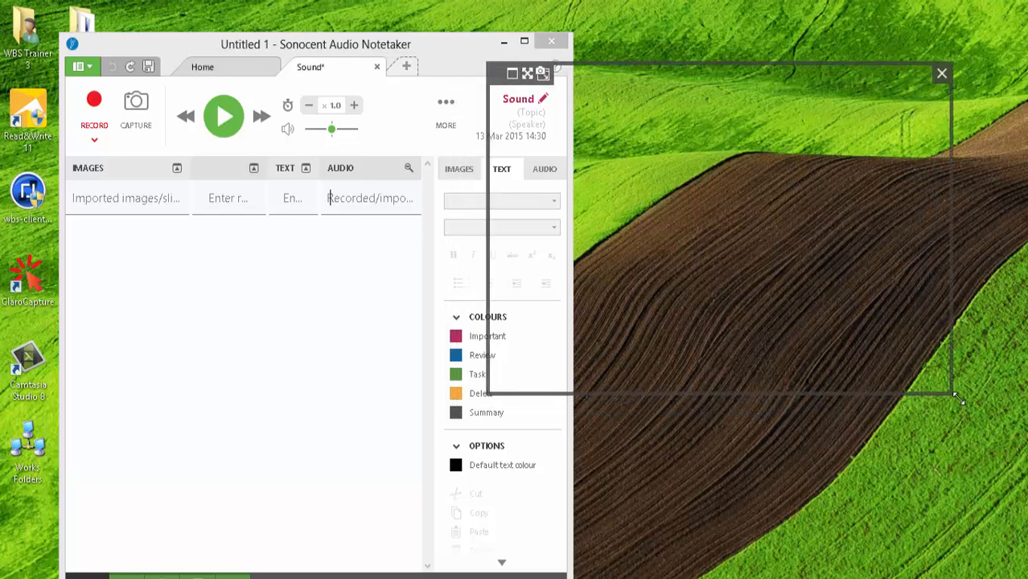
pyautogui.moveTo(956, 398); pyautogui.dragTo(902, 350)
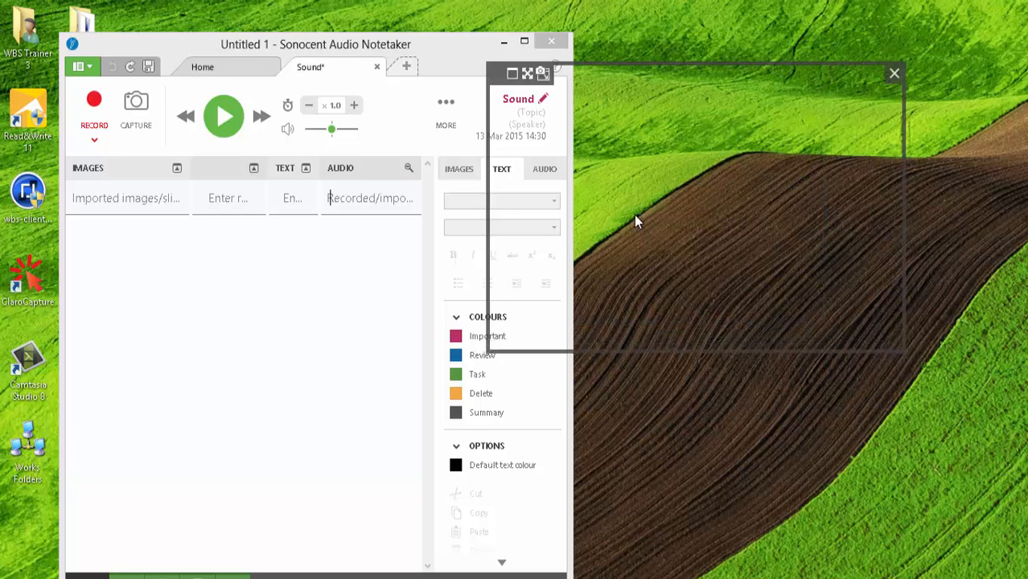
pyautogui.click(544, 76)
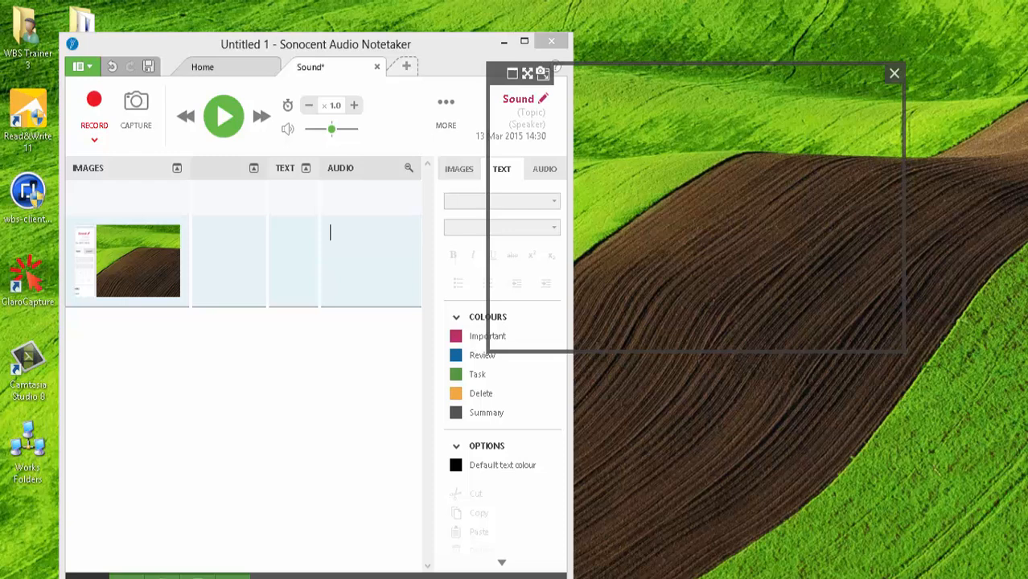
pyautogui.click(894, 74)
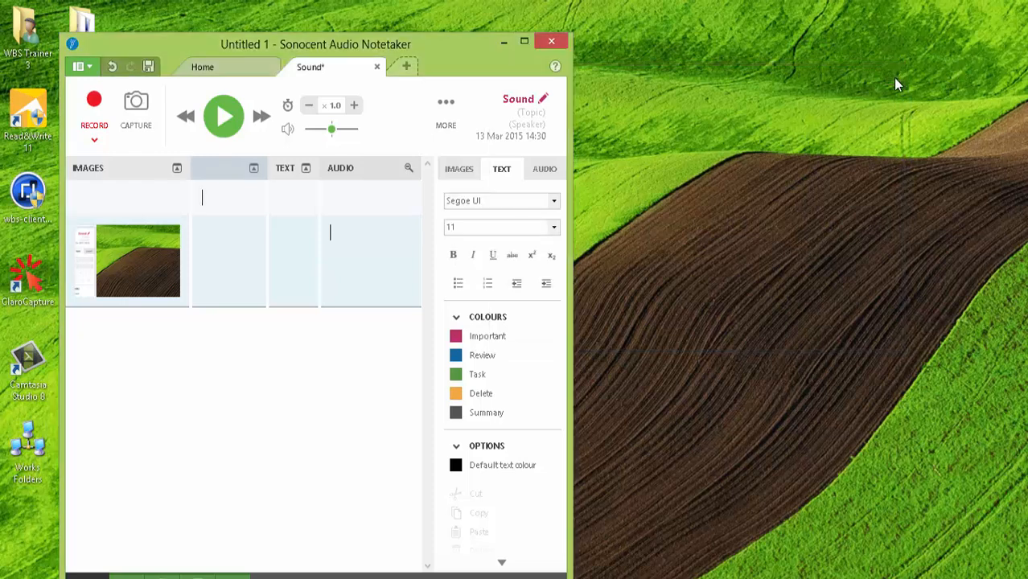
pyautogui.click(523, 42)
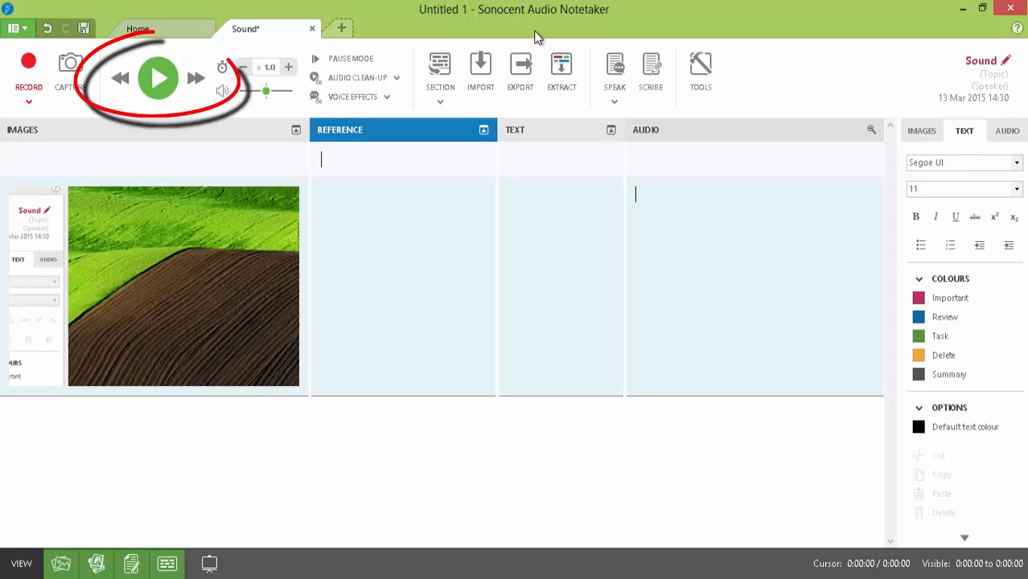
# Activate the Audio pane and try the playback volume and speed controls, returning the speed to 1.0
pyautogui.click(554, 241)
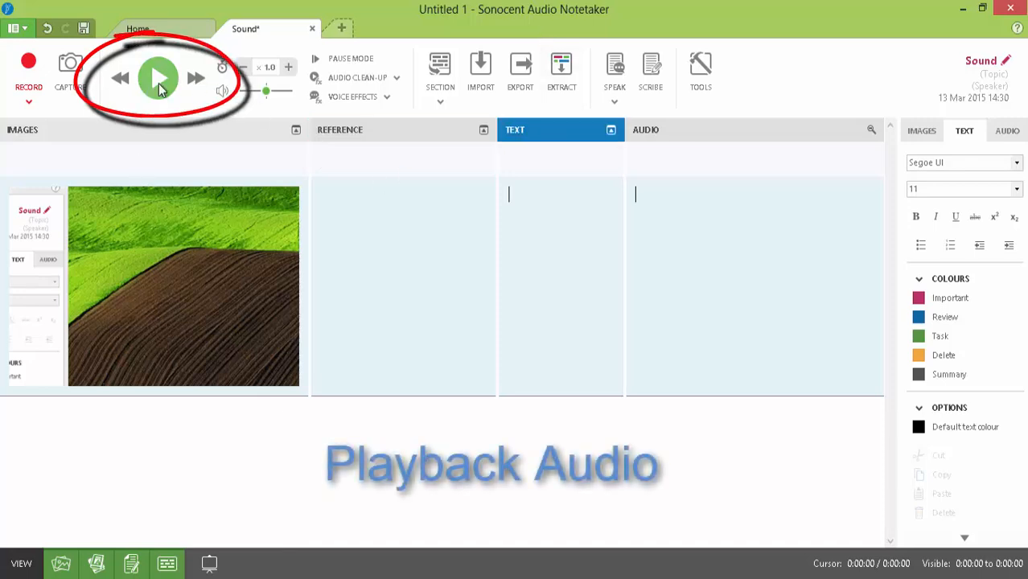
pyautogui.click(658, 132)
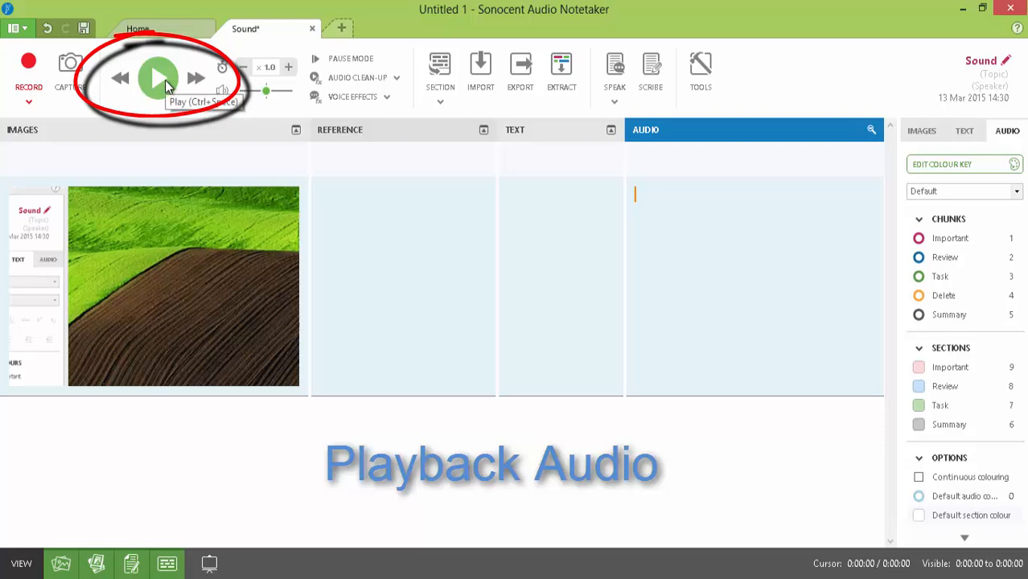
pyautogui.moveTo(263, 90)
pyautogui.mouseDown()
pyautogui.moveTo(250, 94)
pyautogui.moveTo(265, 95)
pyautogui.mouseUp()
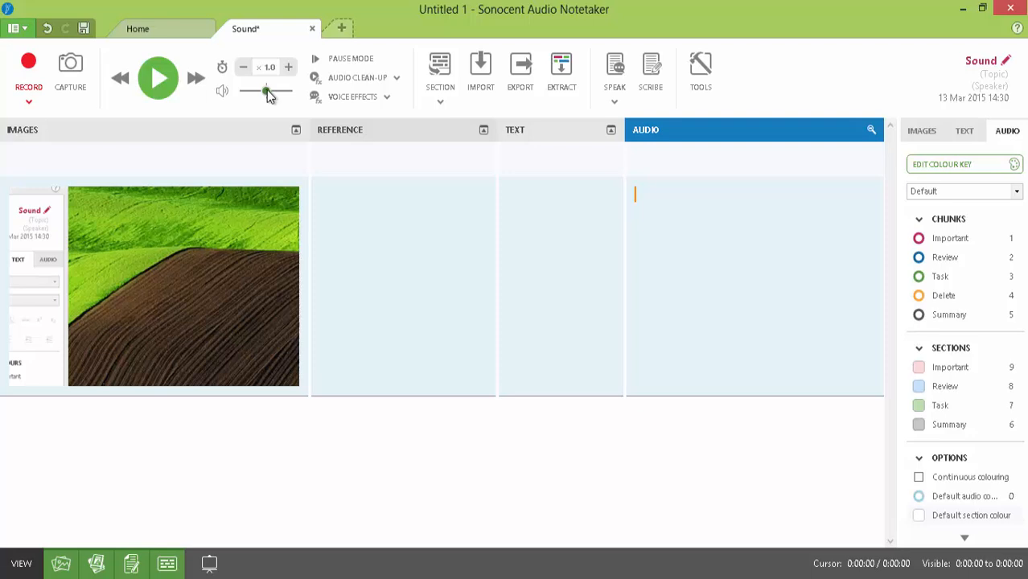
pyautogui.click(244, 69)
pyautogui.click(288, 68)
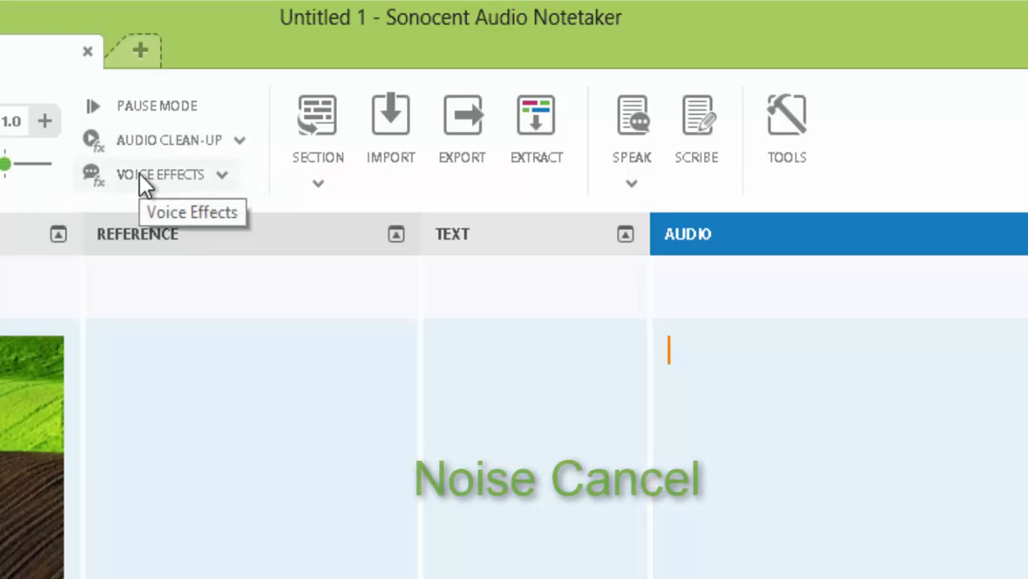
# View the available voice effects for audio playback
pyautogui.click(139, 173)
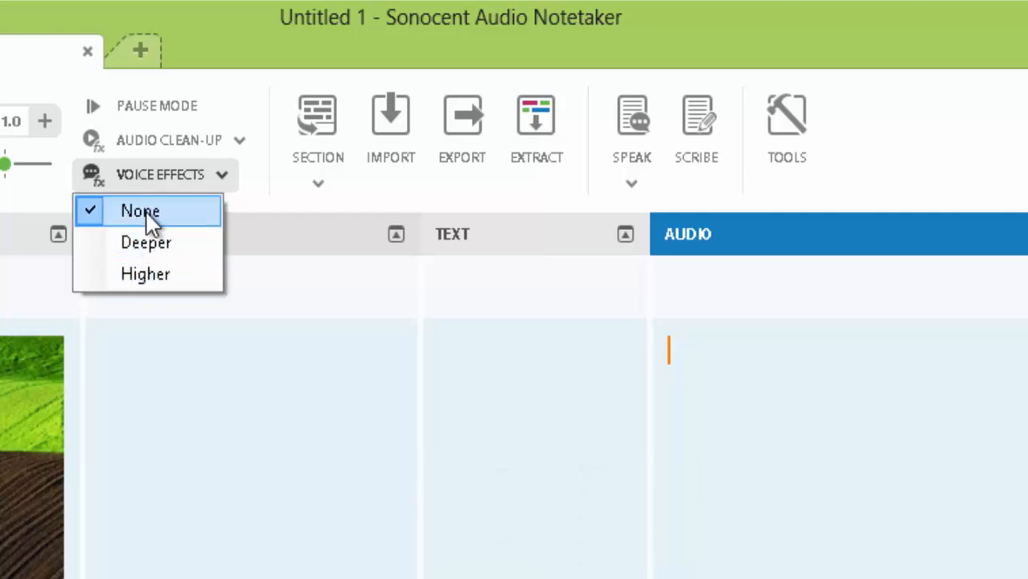
pyautogui.click(280, 209)
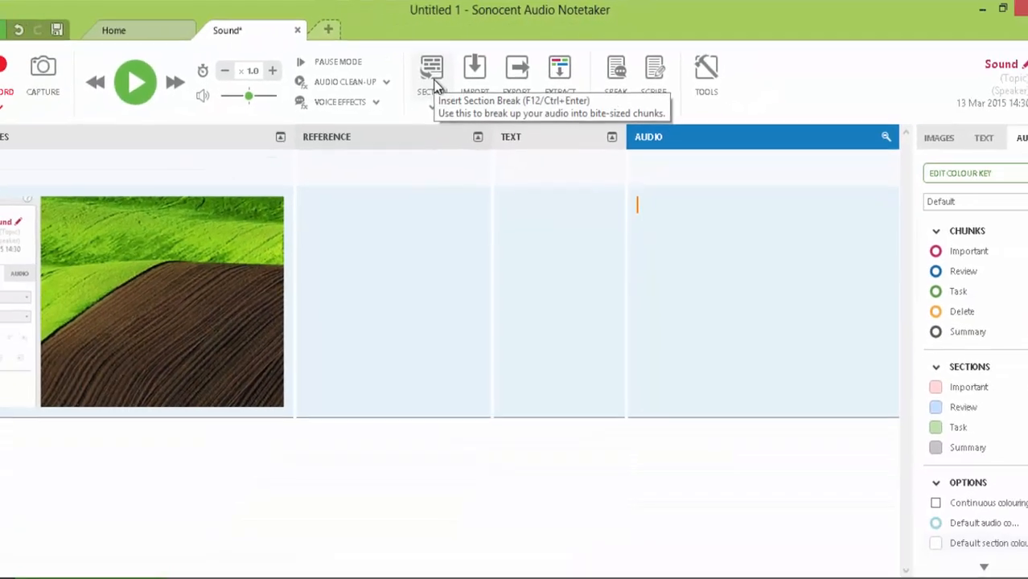
# Insert a new section above the section holding the captured image
pyautogui.click(322, 195)
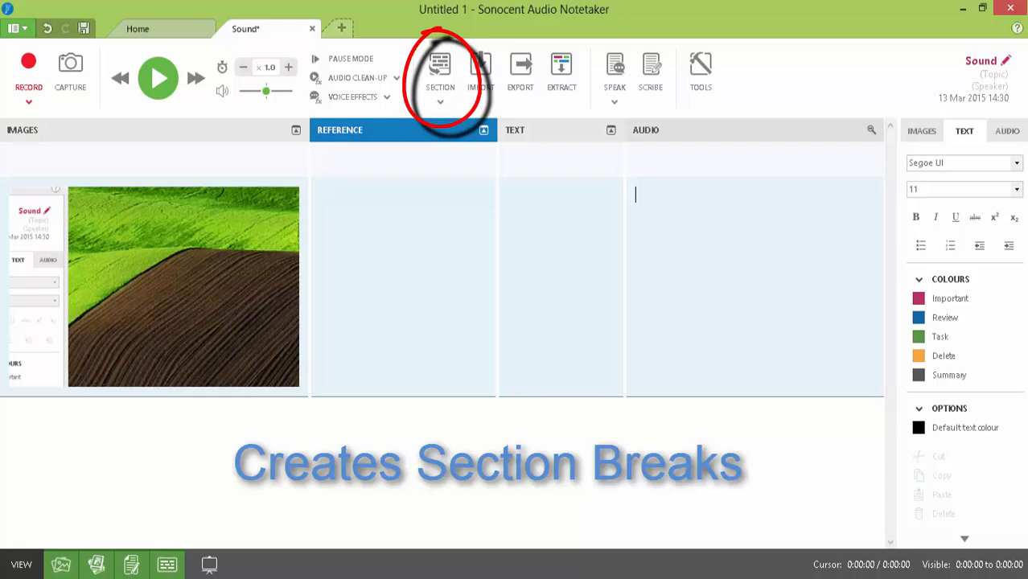
pyautogui.click(440, 103)
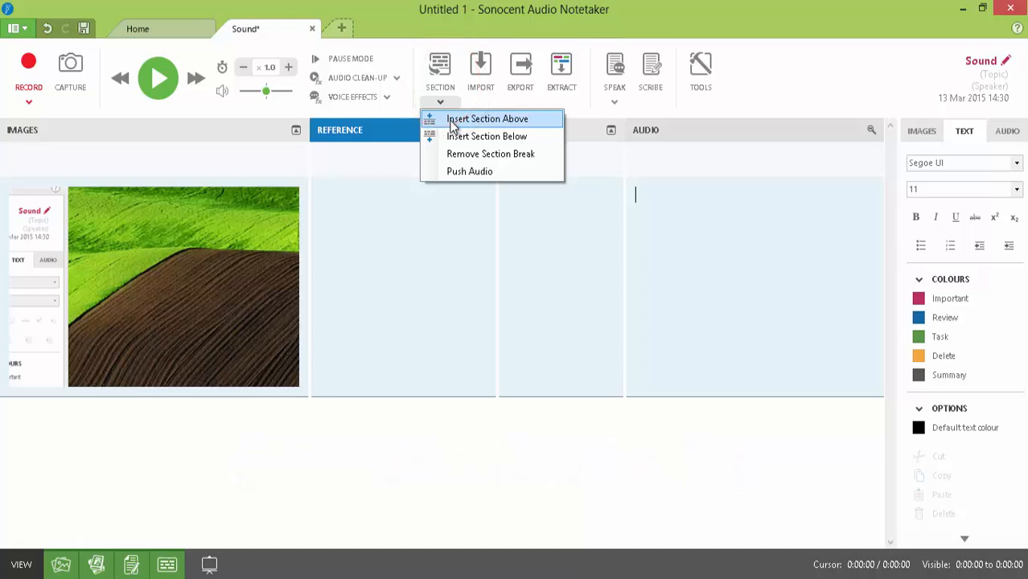
pyautogui.click(452, 122)
# Select the empty first section in the Images pane and remove its section break
pyautogui.click(228, 197)
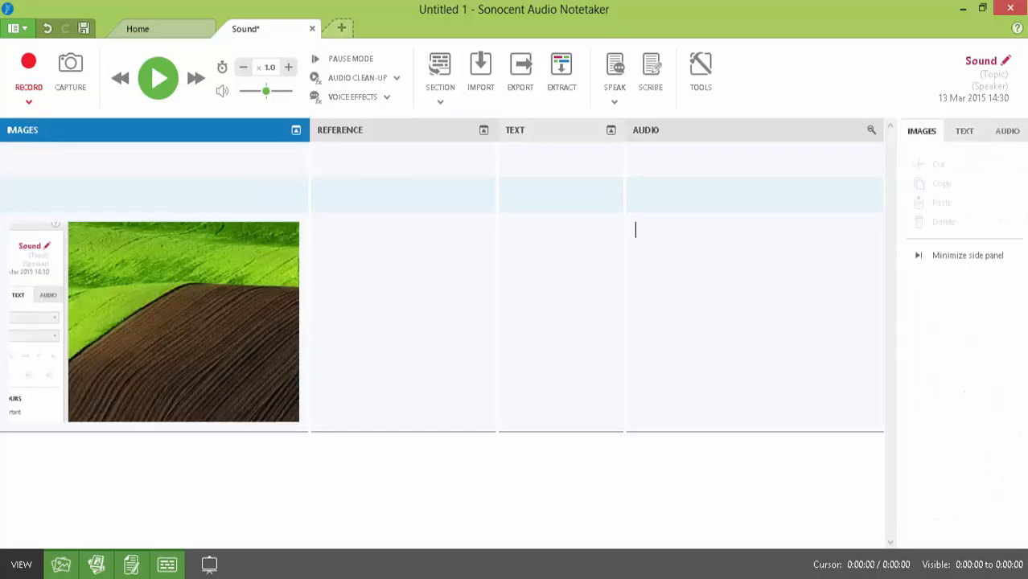
pyautogui.click(173, 162)
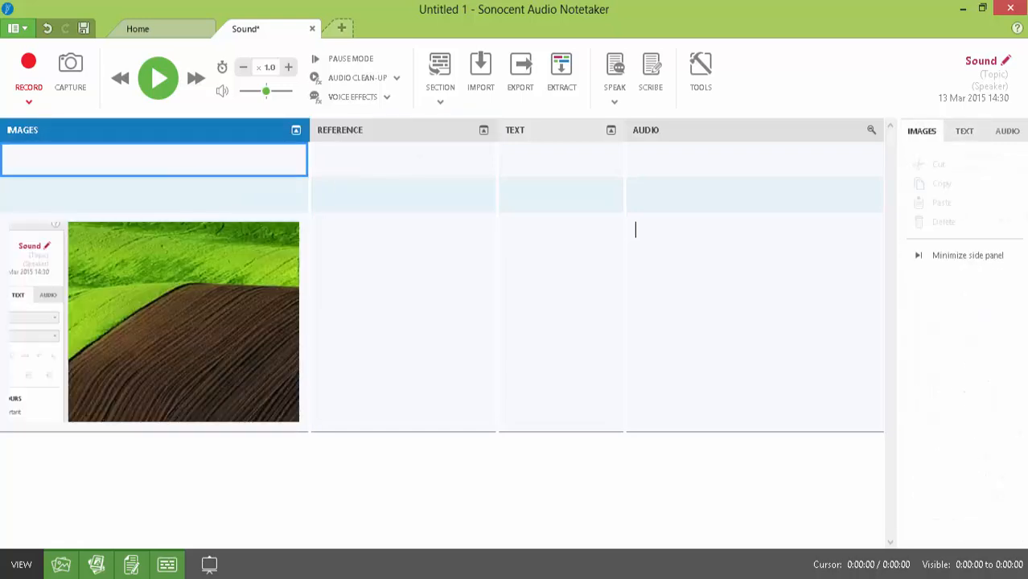
pyautogui.click(441, 102)
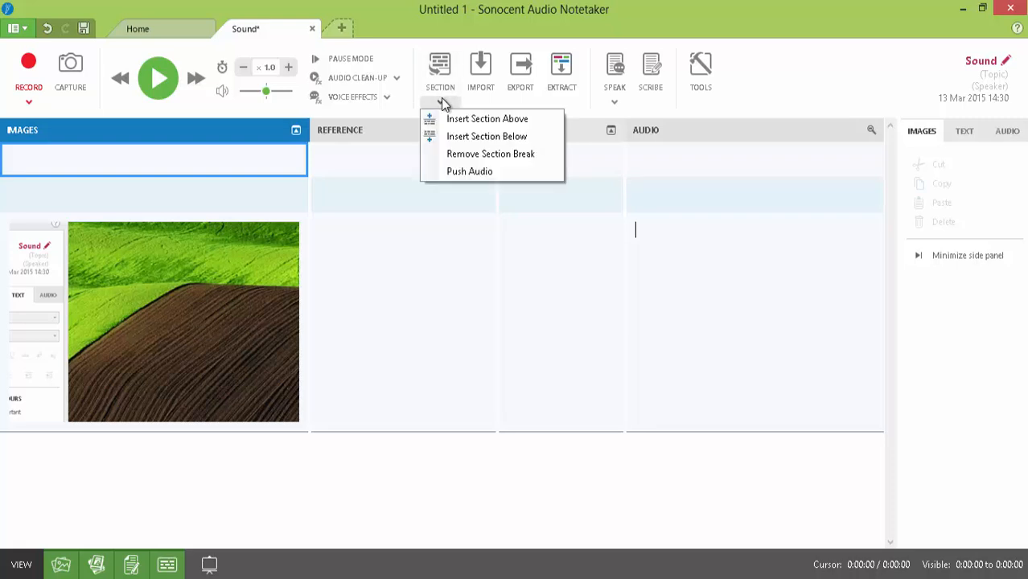
pyautogui.click(458, 154)
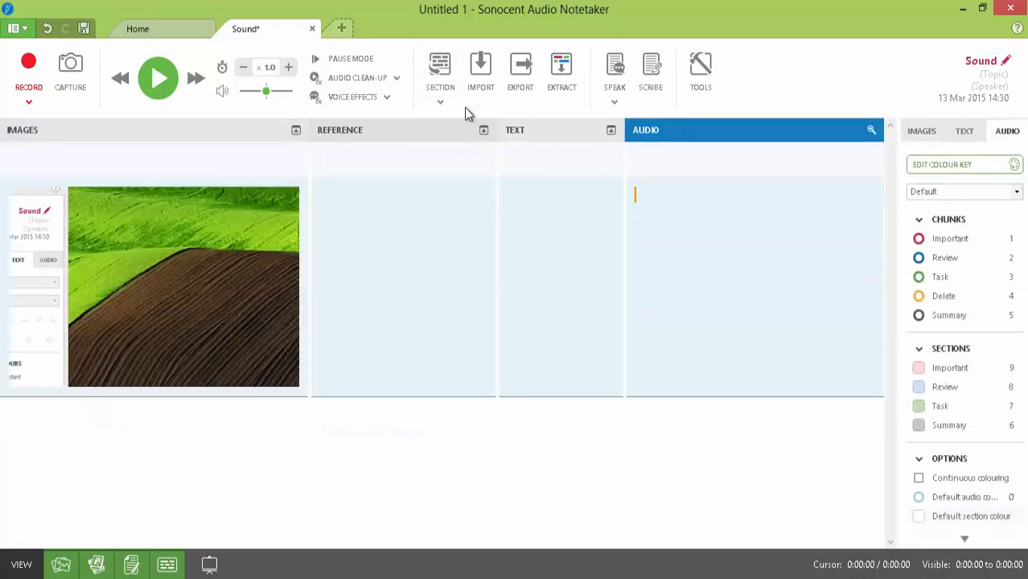
# Review the import options, including the audio quality conversion choices, and the available export options
pyautogui.click(481, 64)
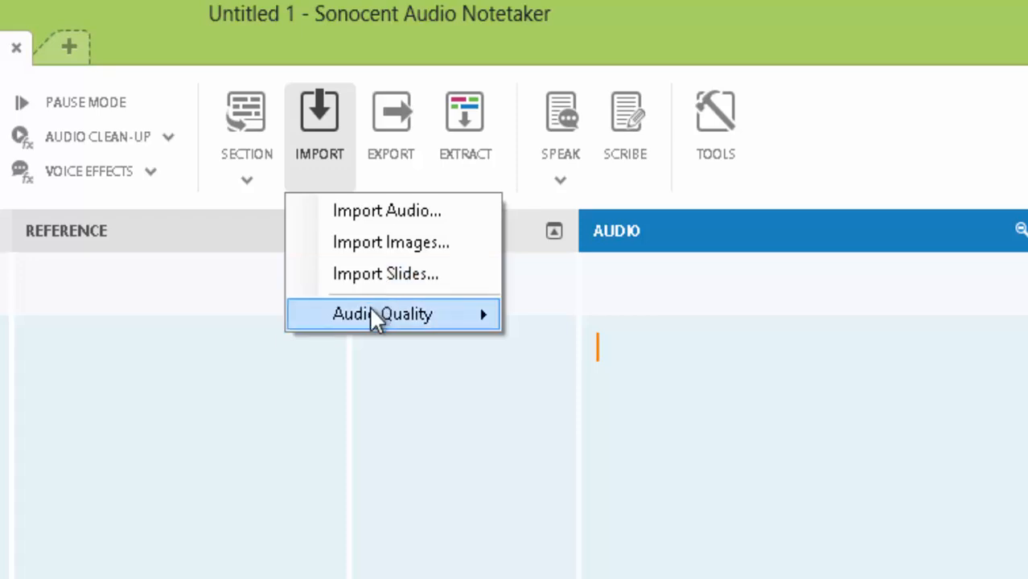
pyautogui.moveTo(371, 310)
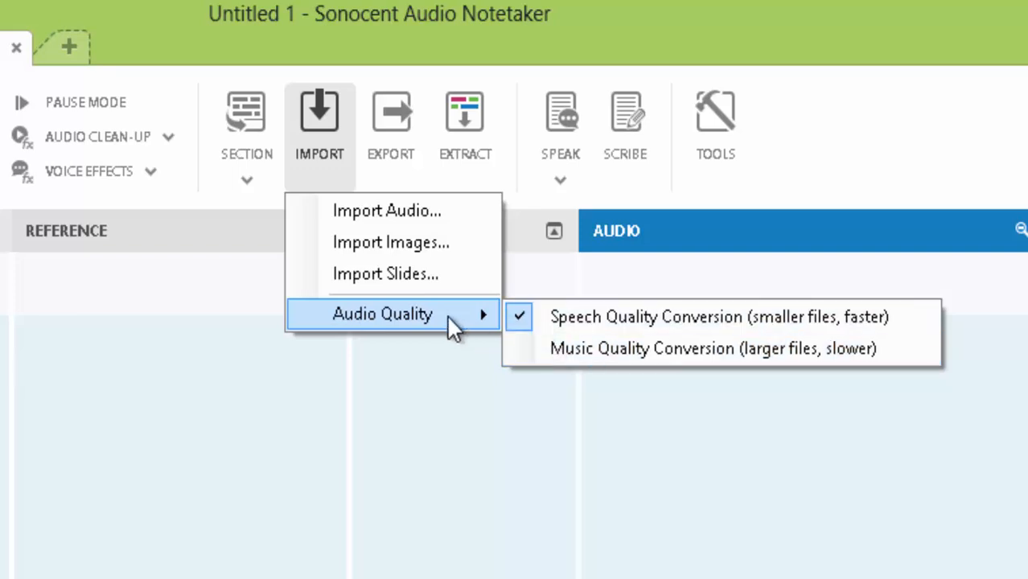
pyautogui.click(395, 133)
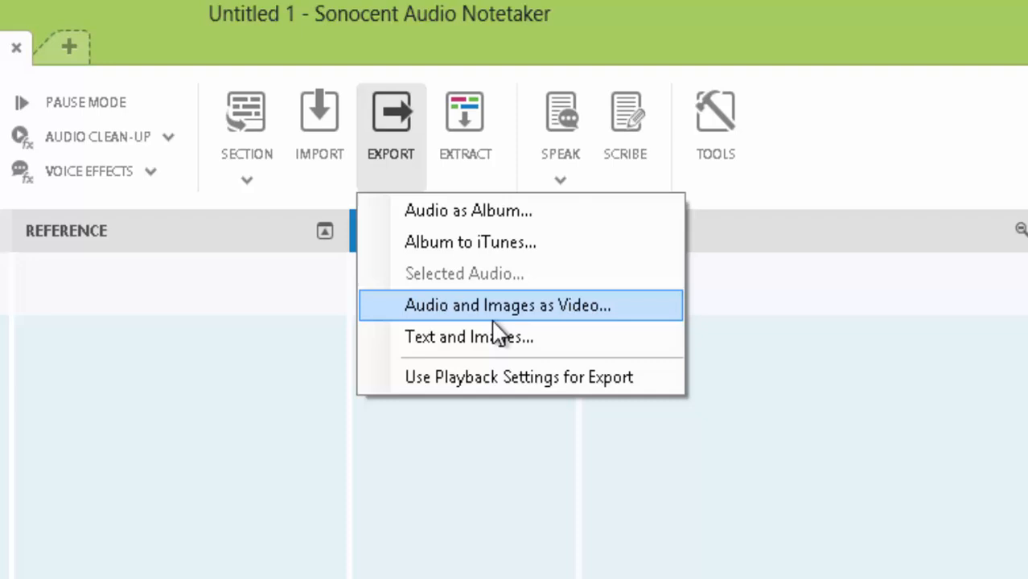
pyautogui.click(461, 115)
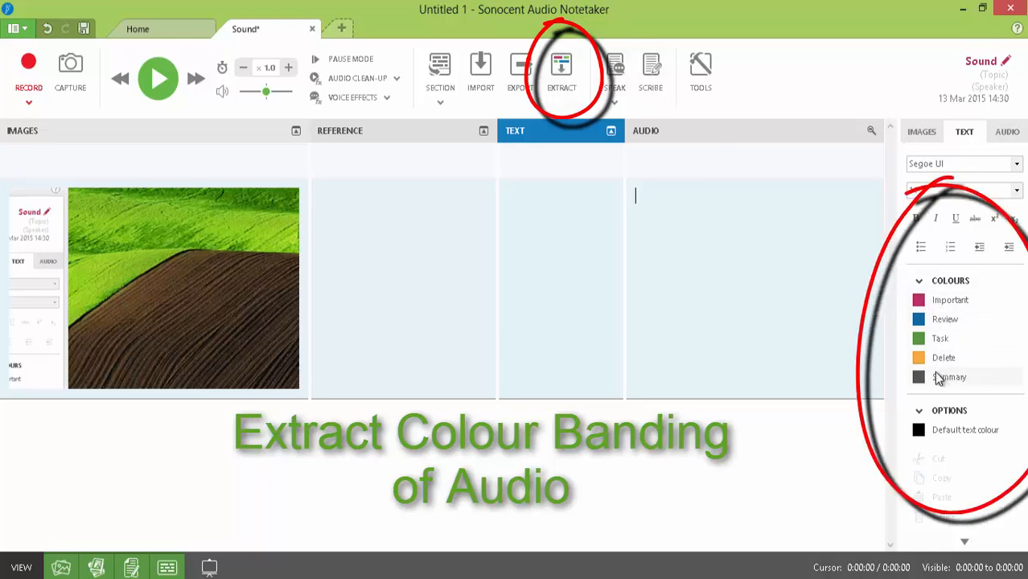
# Inspect the audio extraction dialog's destination project and chunk colour choices, and close it without extracting
pyautogui.click(560, 70)
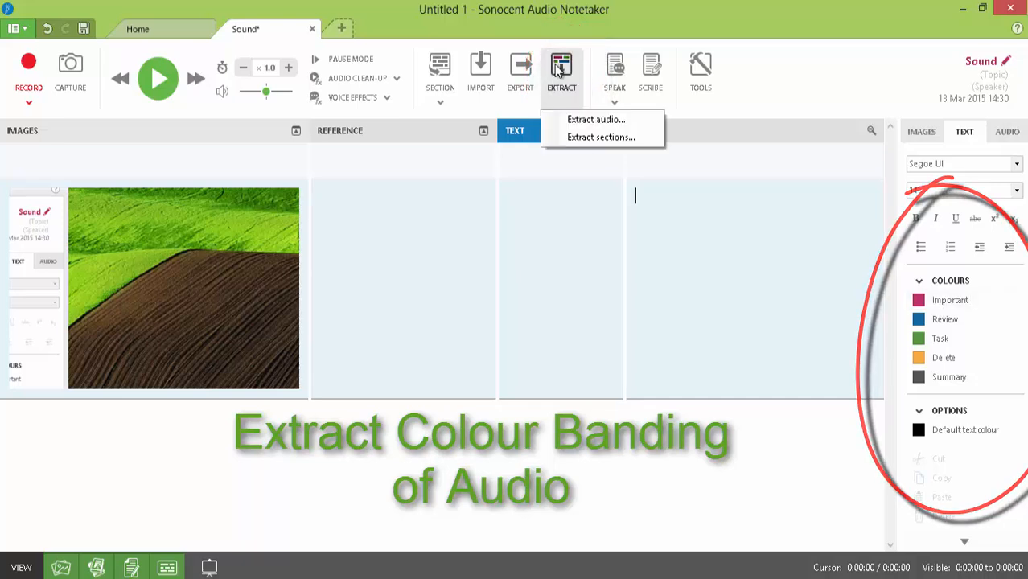
pyautogui.click(596, 121)
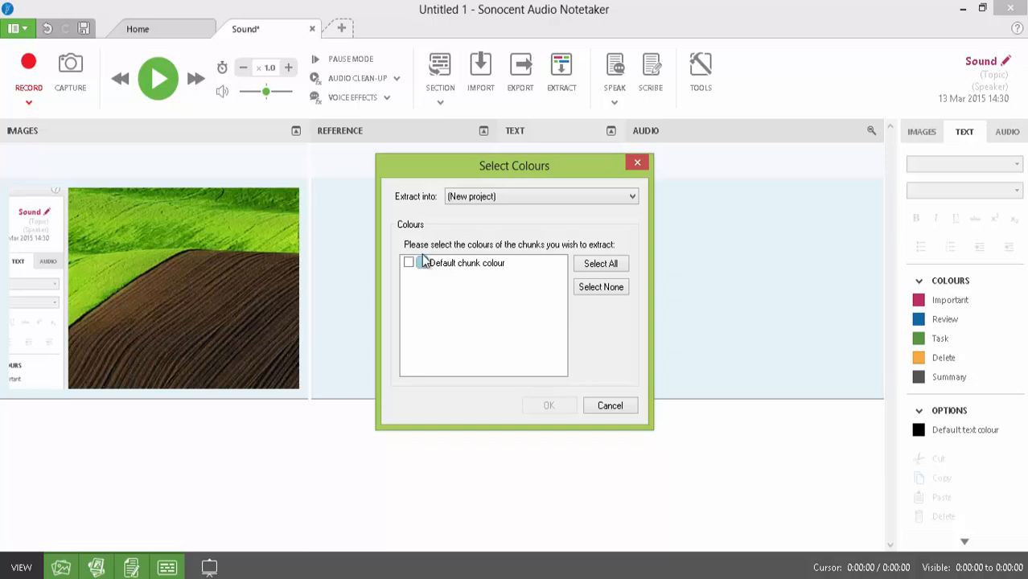
pyautogui.click(603, 408)
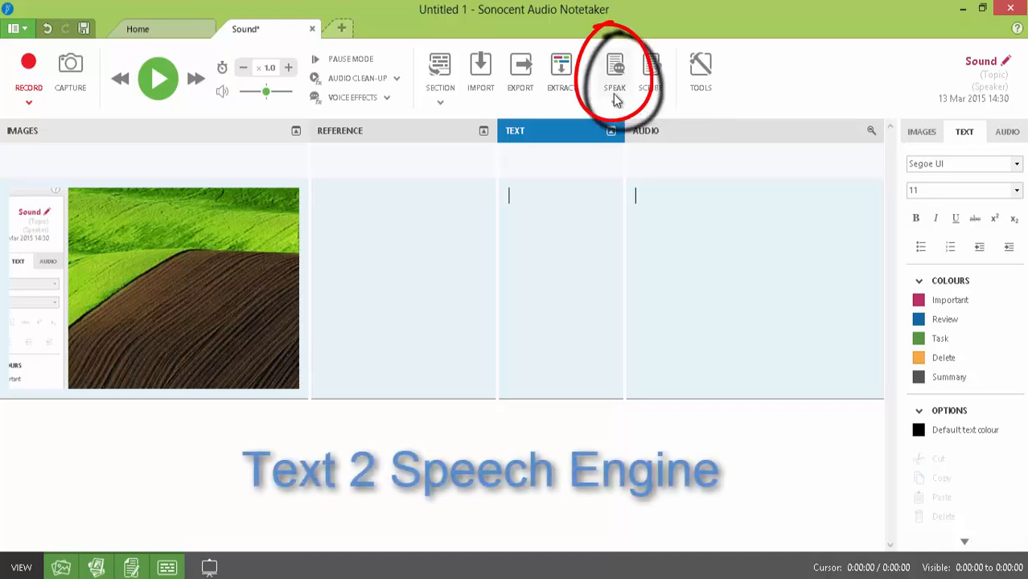
# Select the Reference pane and review the text-to-speech options, along with the Scribe and Tools commands
pyautogui.click(371, 135)
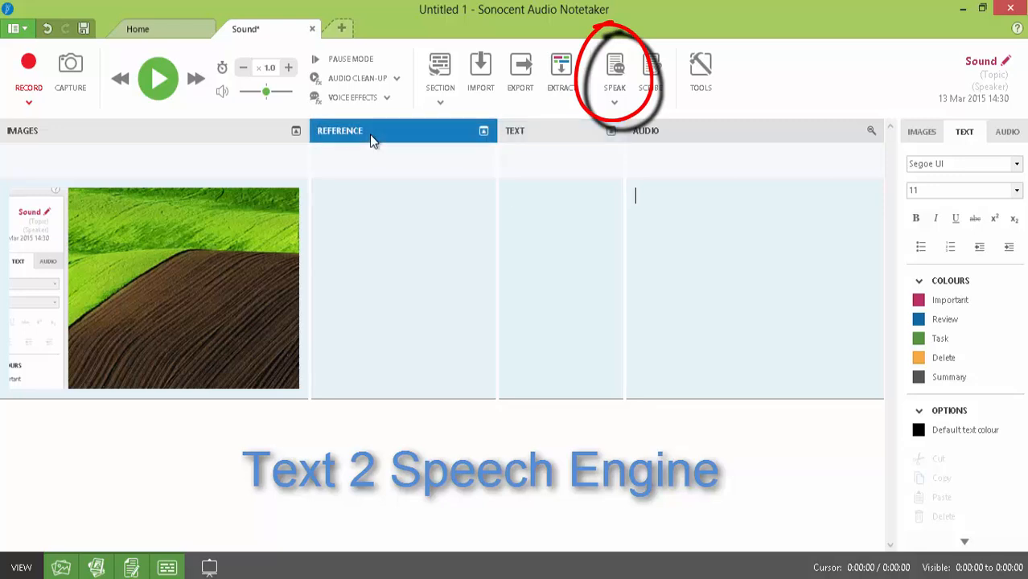
pyautogui.click(615, 102)
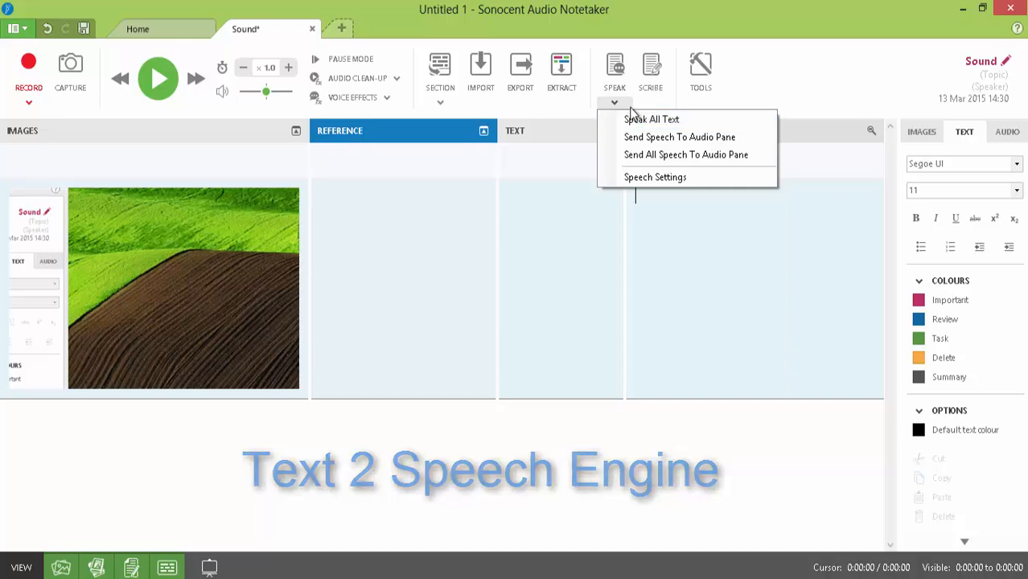
pyautogui.click(672, 59)
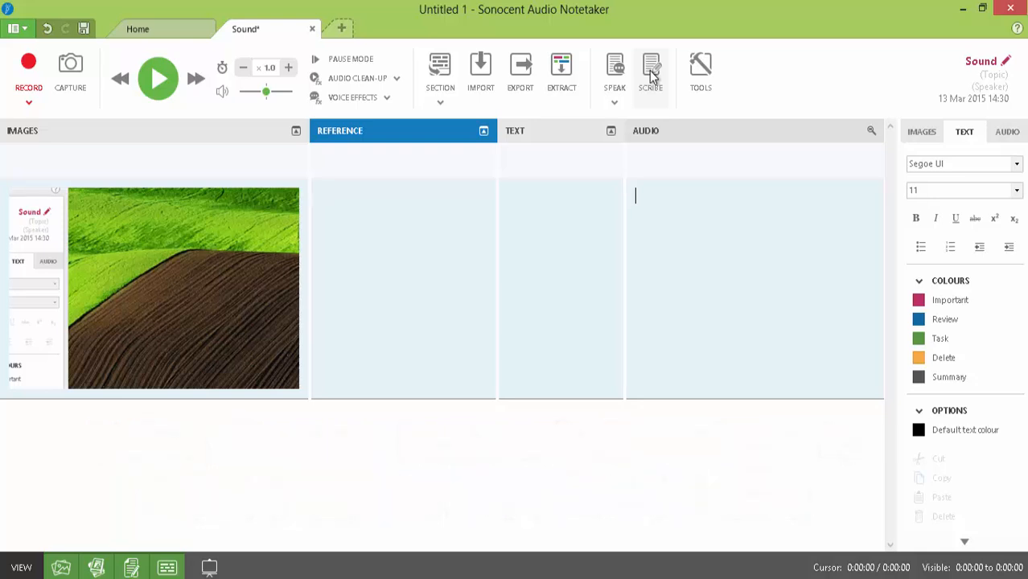
pyautogui.click(701, 72)
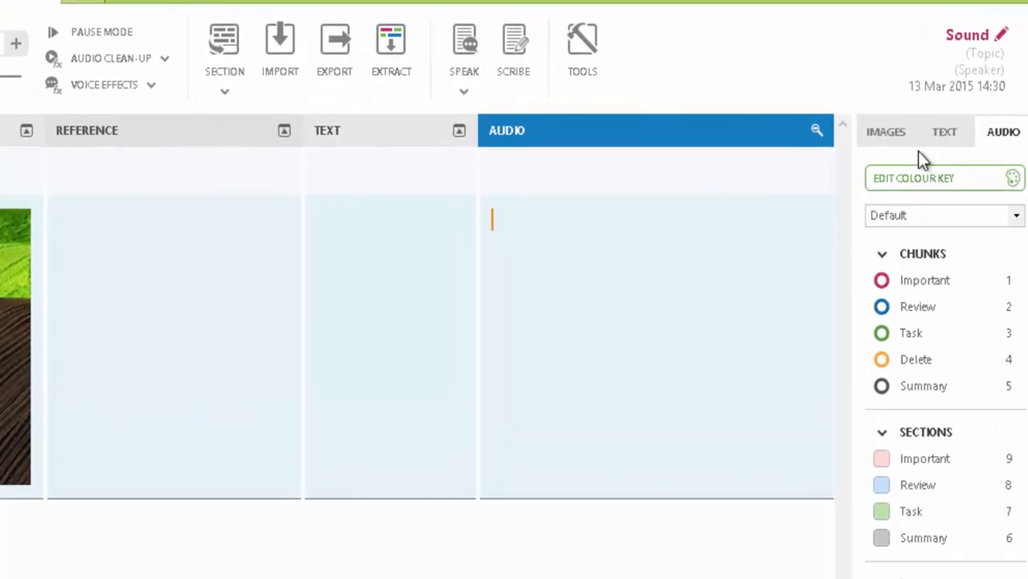
# Look through the side panel's image, text and audio options, ending on the chunk and section colour keys
pyautogui.click(887, 137)
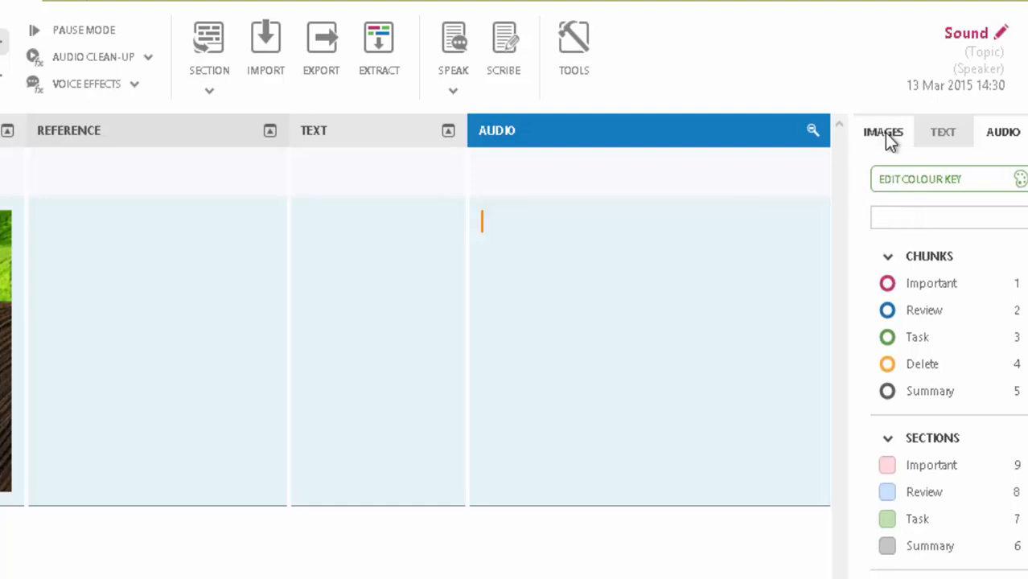
pyautogui.click(942, 136)
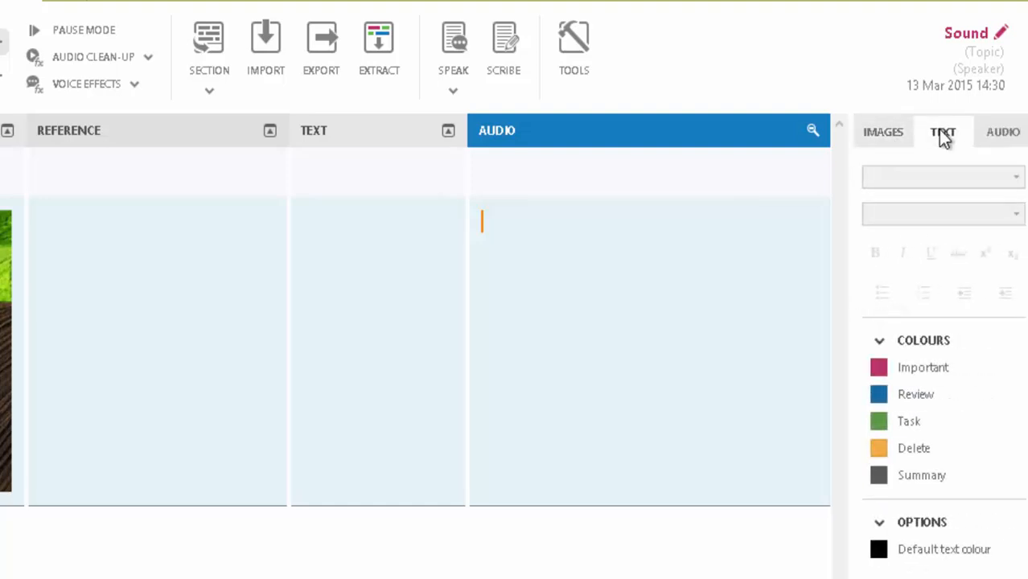
pyautogui.click(1001, 134)
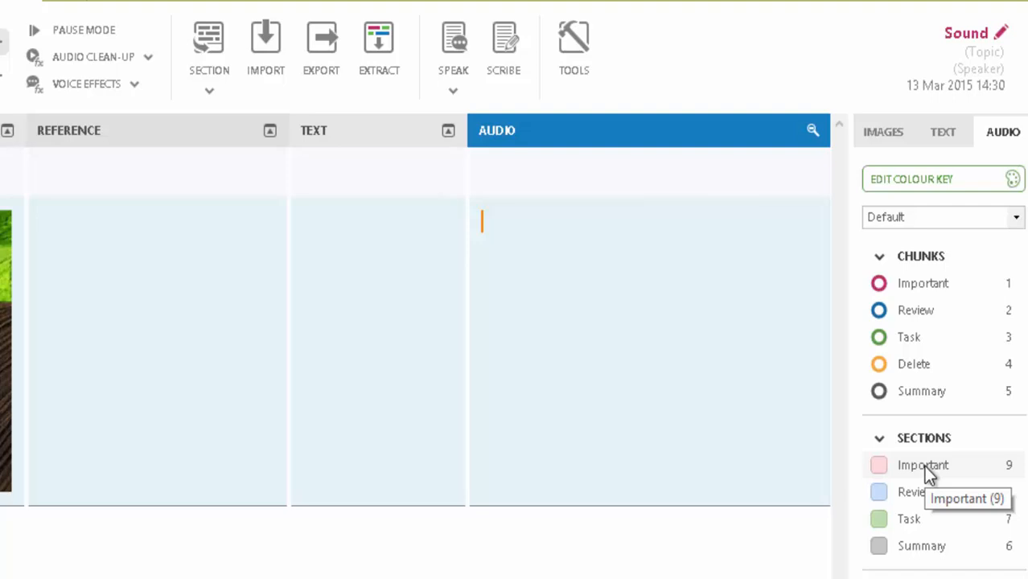
# Try the Review, Important and Summary section colours on the section containing the captured image
pyautogui.click(903, 492)
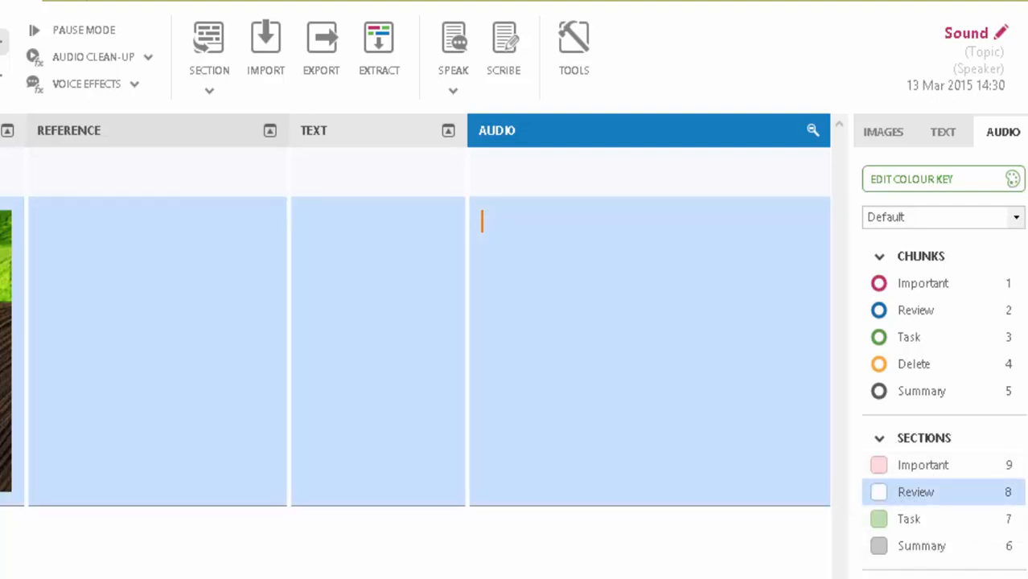
pyautogui.press('9')
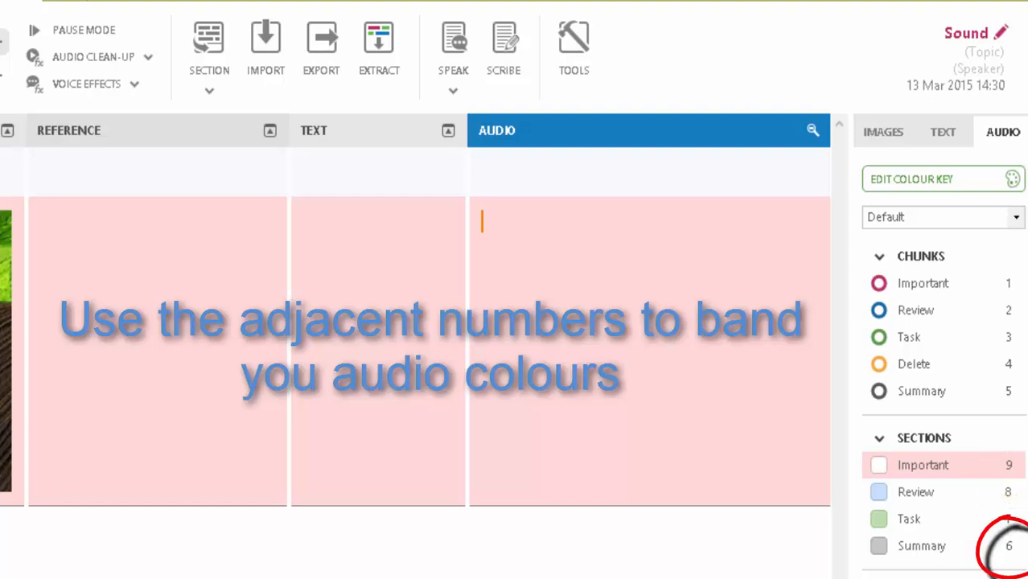
pyautogui.press('6')
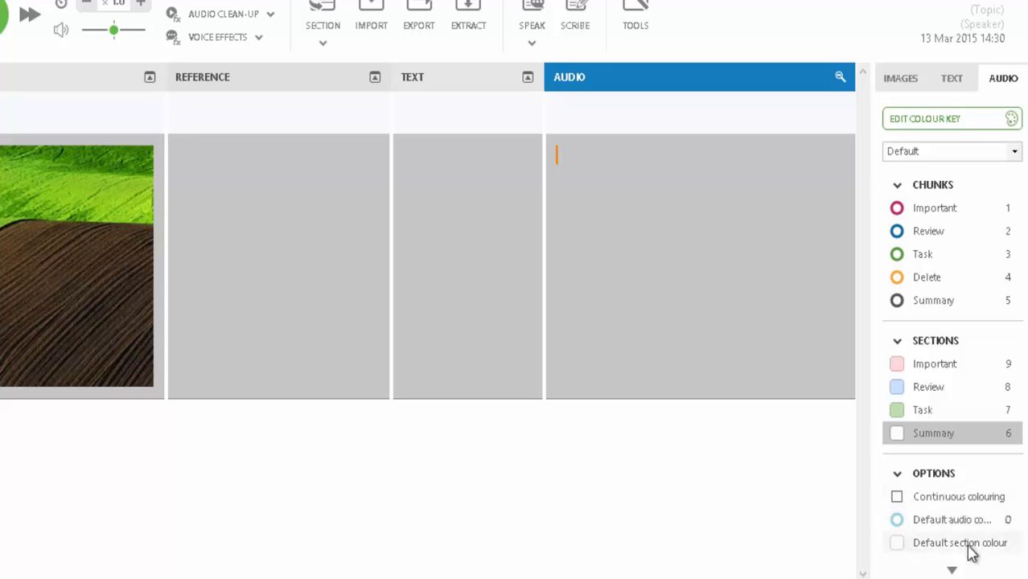
# Reset the section containing the captured image to the default section colour
pyautogui.click(952, 569)
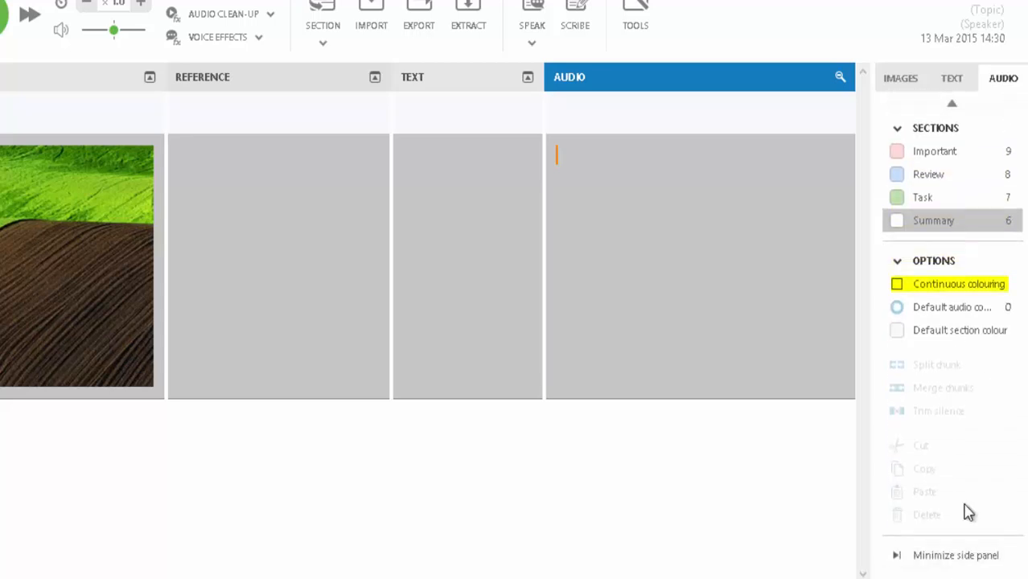
pyautogui.click(949, 306)
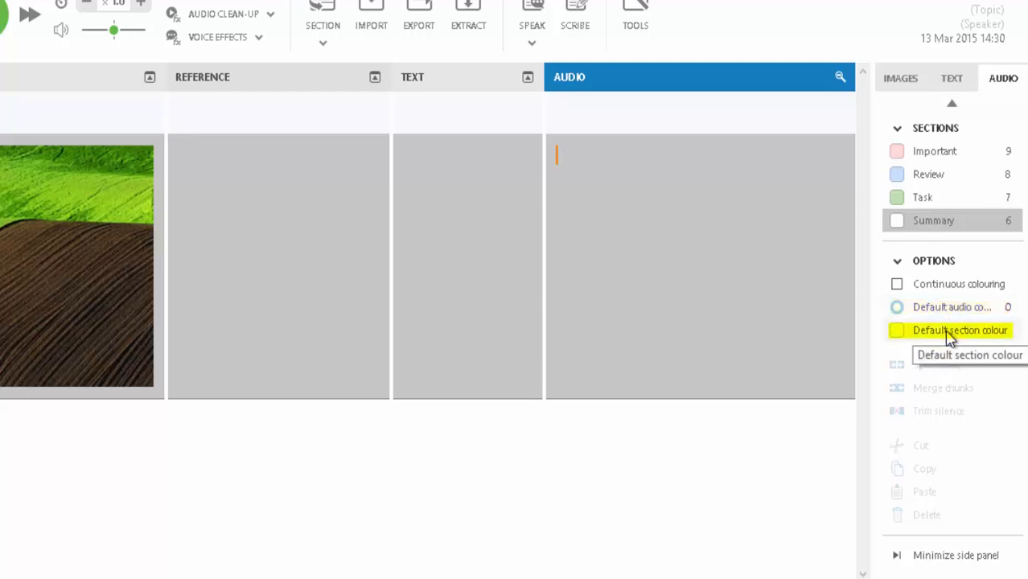
pyautogui.click(948, 333)
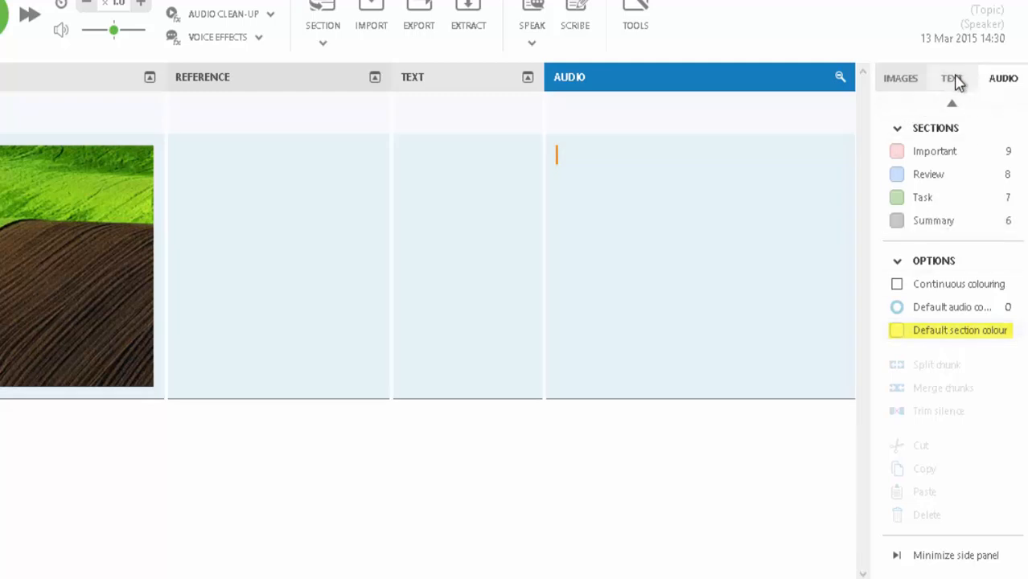
# Review the text formatting, colour, spell-check and copying options in the side panel
pyautogui.click(951, 80)
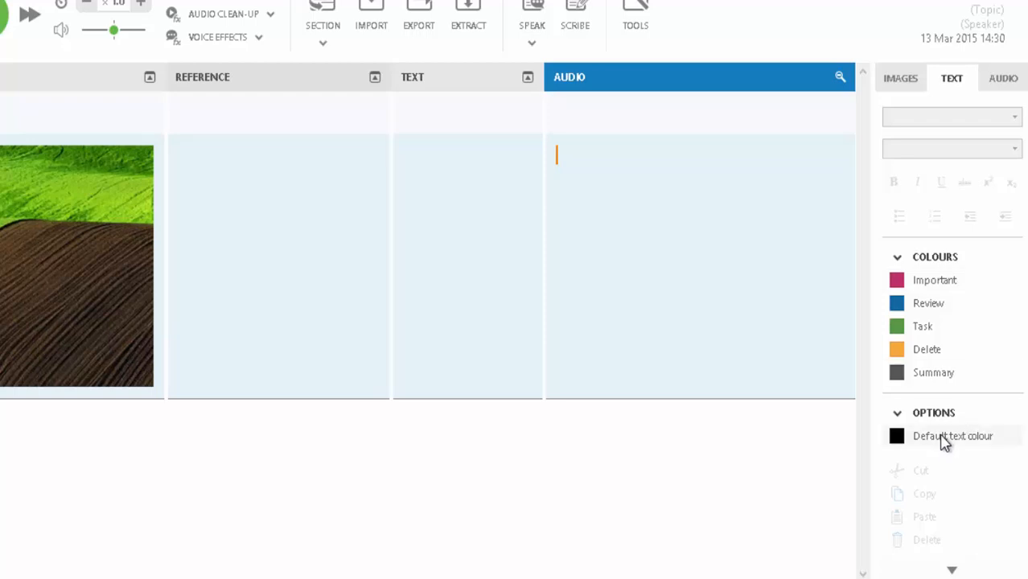
pyautogui.click(952, 570)
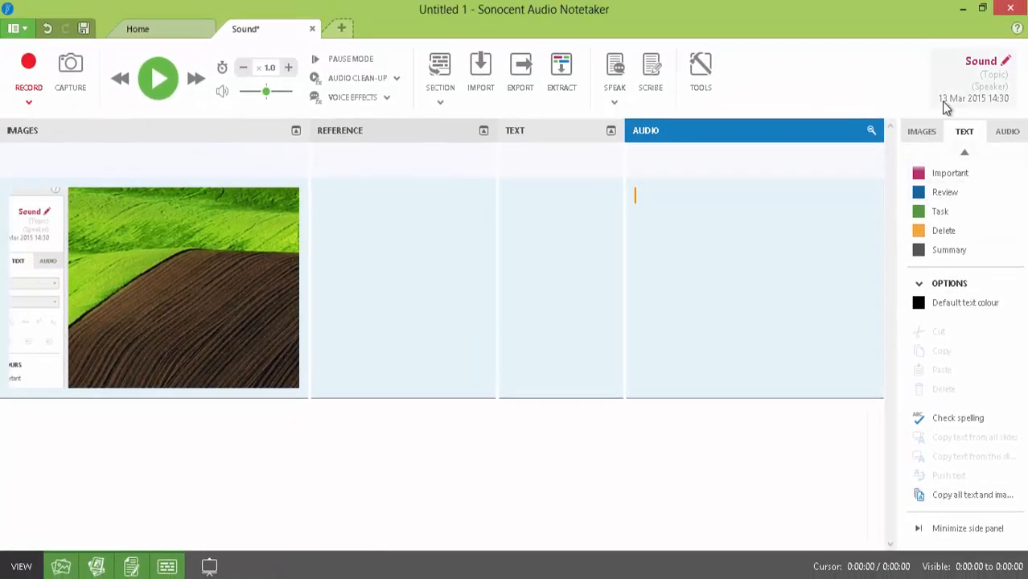
# Inspect the project's title, topic, speaker and date fields, and close the details without changing them
pyautogui.click(989, 80)
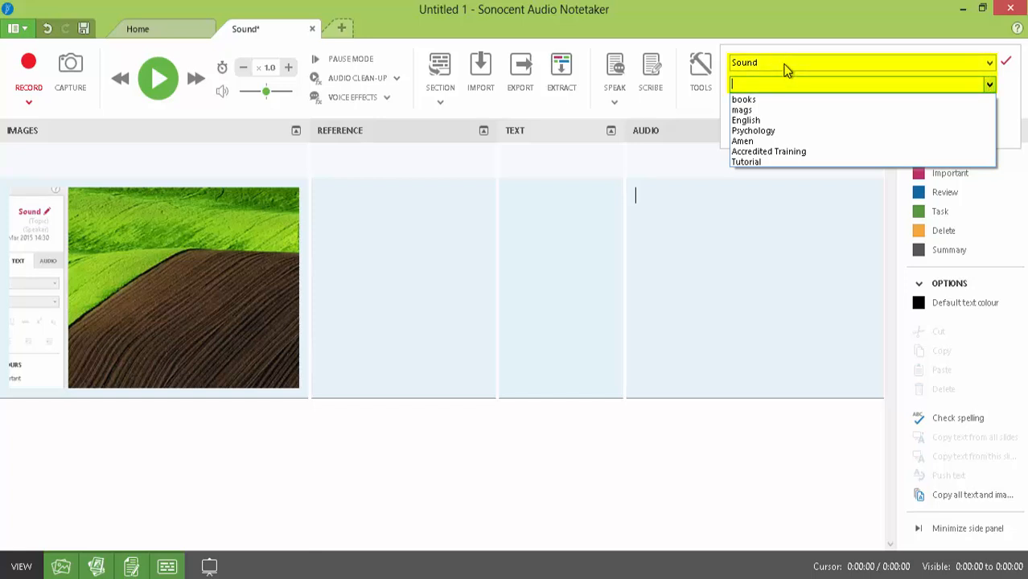
pyautogui.click(778, 62)
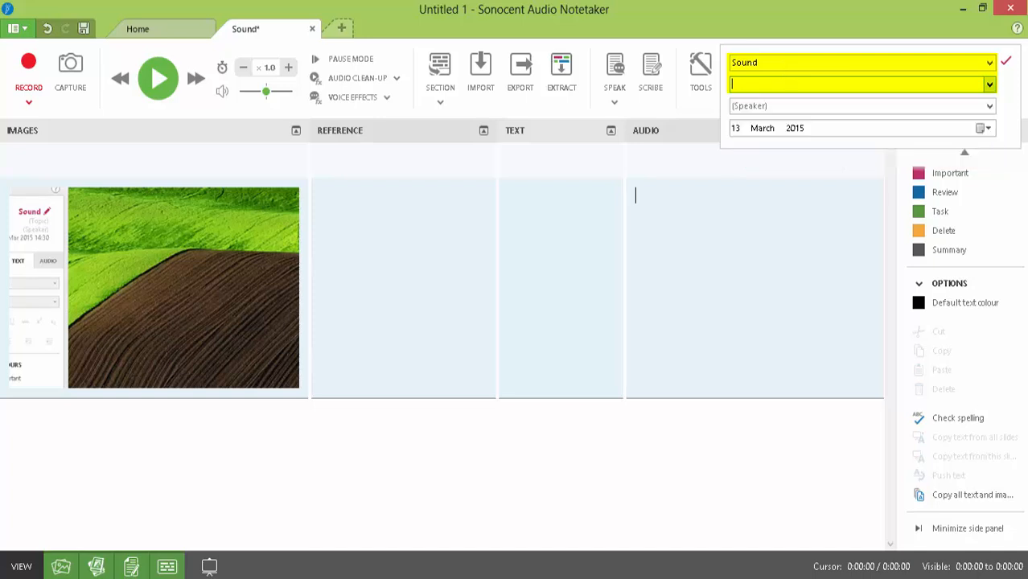
pyautogui.moveTo(769, 62); pyautogui.dragTo(731, 61)
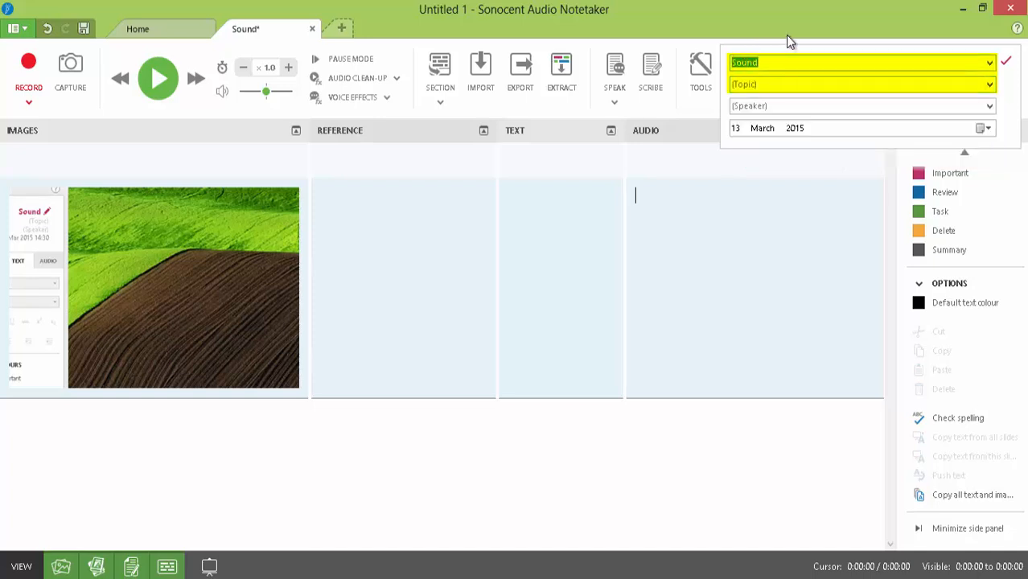
pyautogui.click(1005, 61)
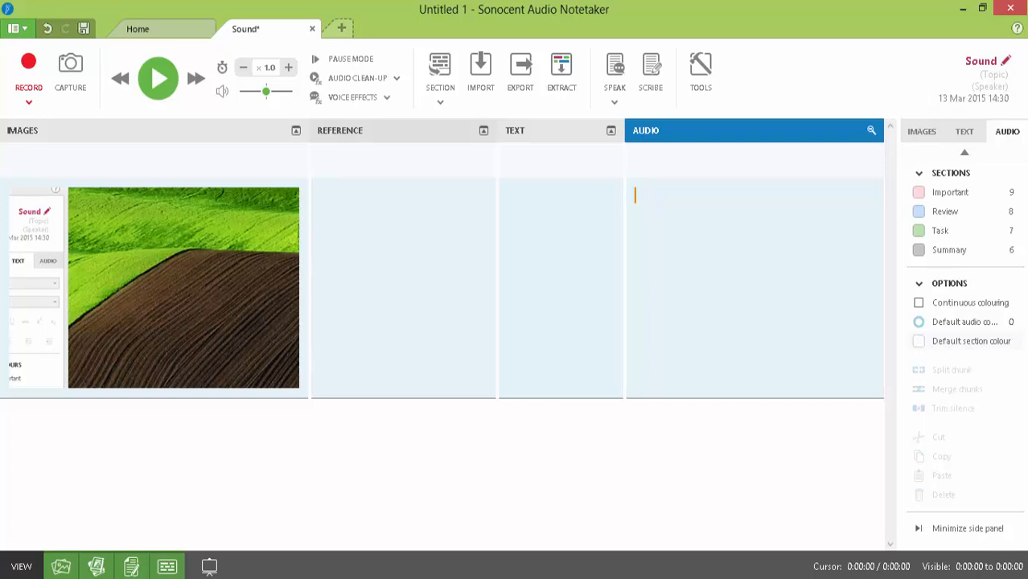
# Create a new project and import the presentation Example Slides.pptx from the Demo Files folder as slides
pyautogui.click(18, 29)
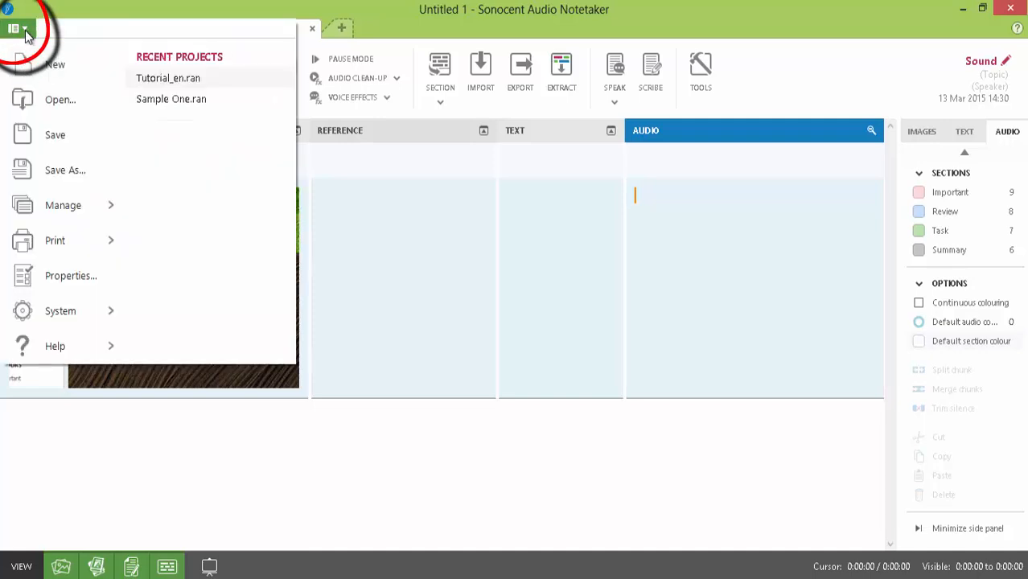
pyautogui.click(35, 76)
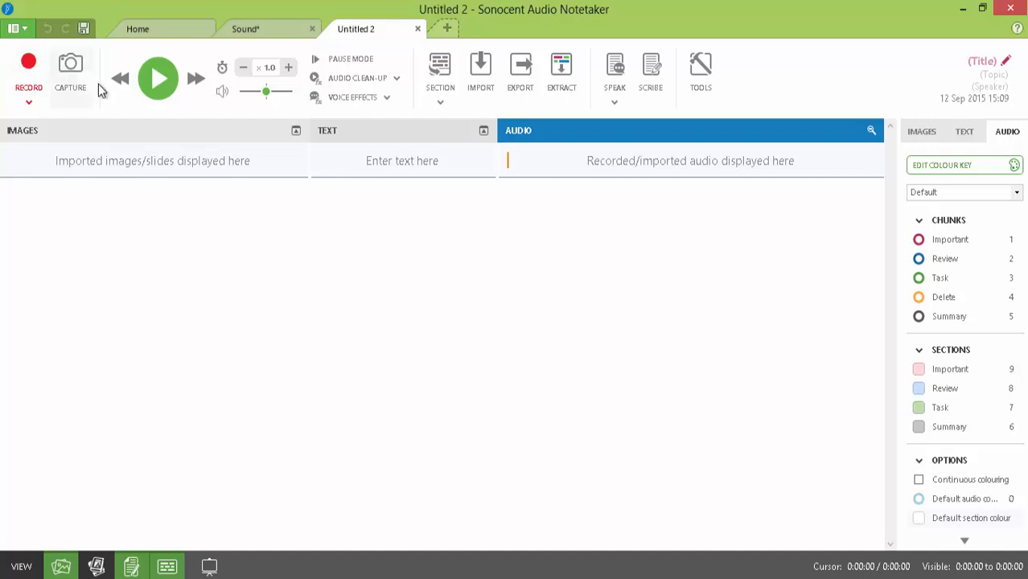
pyautogui.click(481, 69)
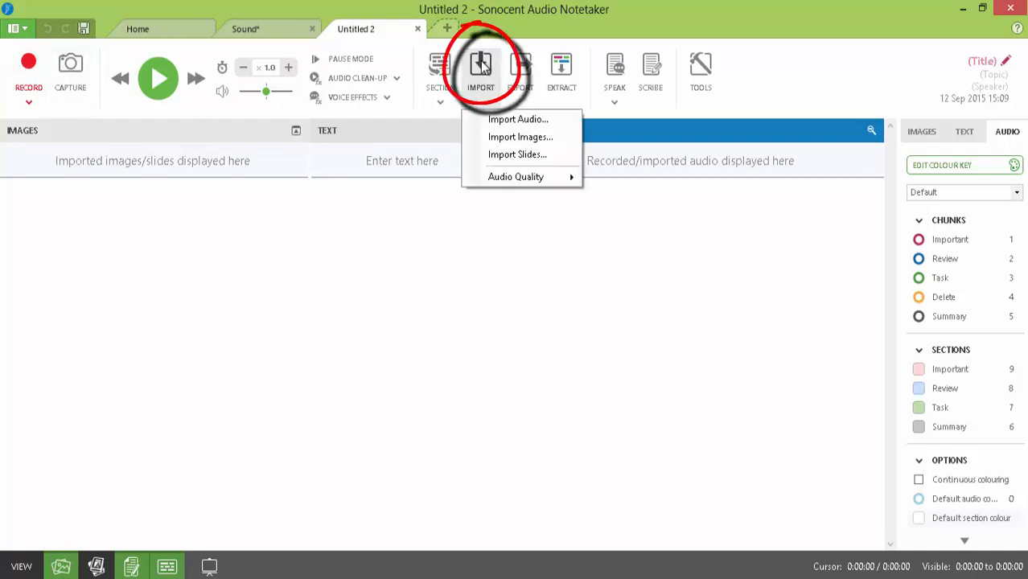
pyautogui.click(498, 155)
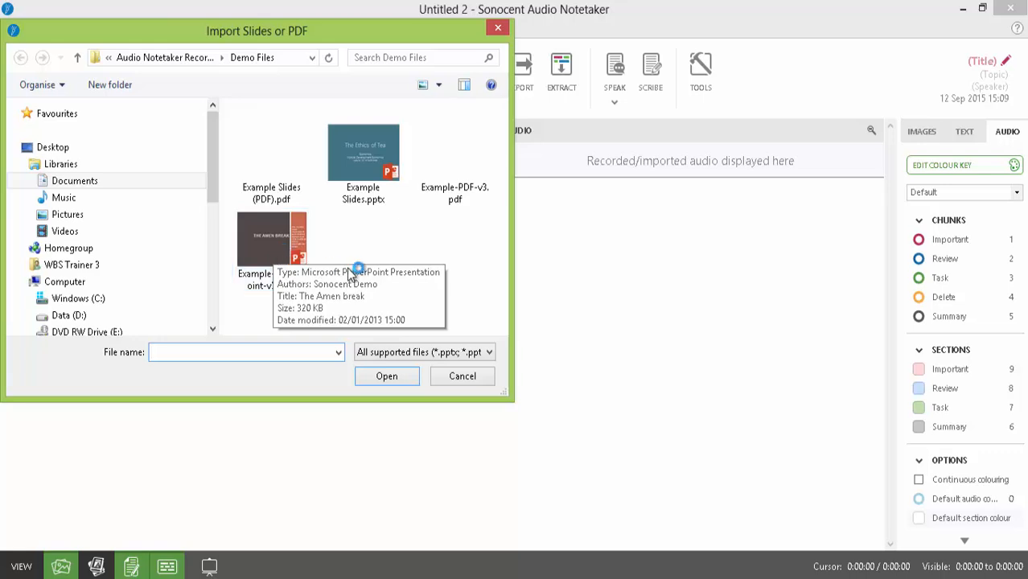
pyautogui.click(366, 161)
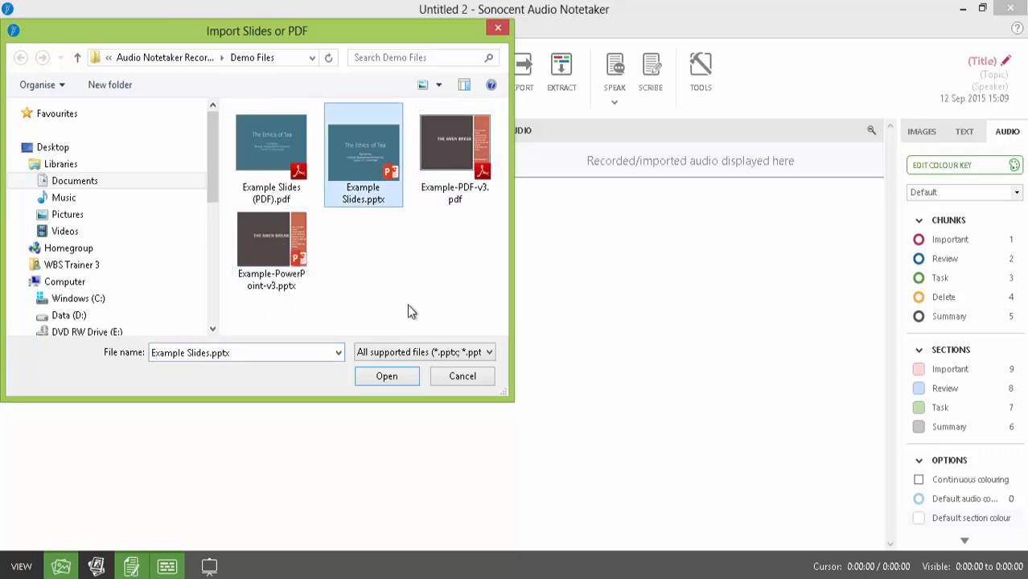
pyautogui.click(384, 378)
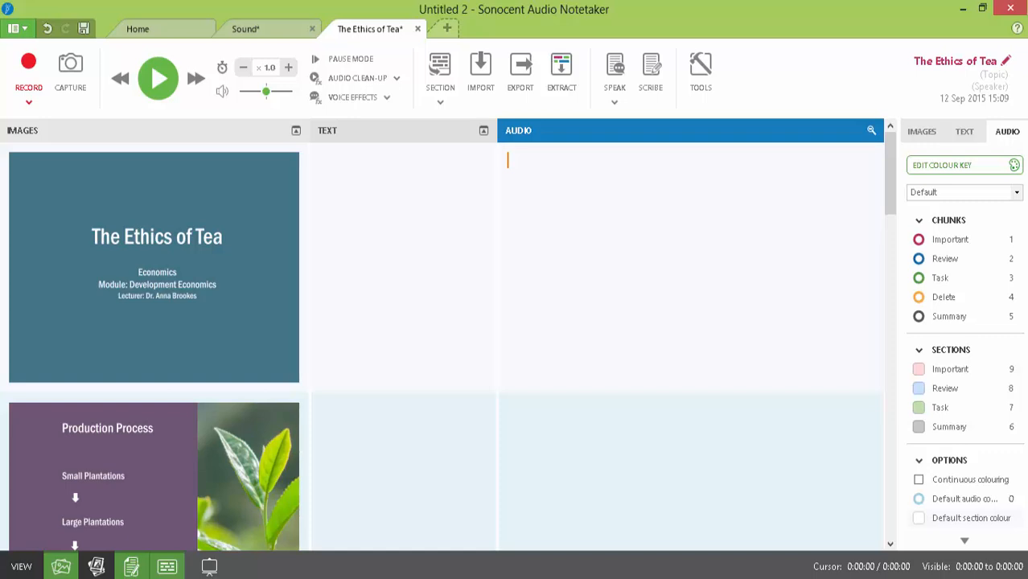
# Visit the Images, Text and Audio panes of the first slide's section to see each one's side panel options
pyautogui.click(145, 221)
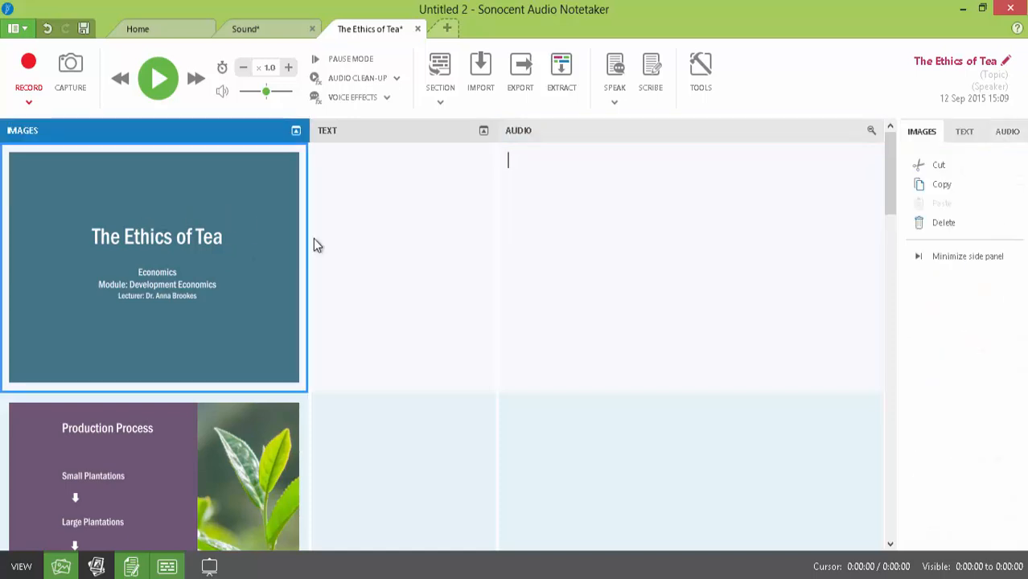
pyautogui.click(370, 221)
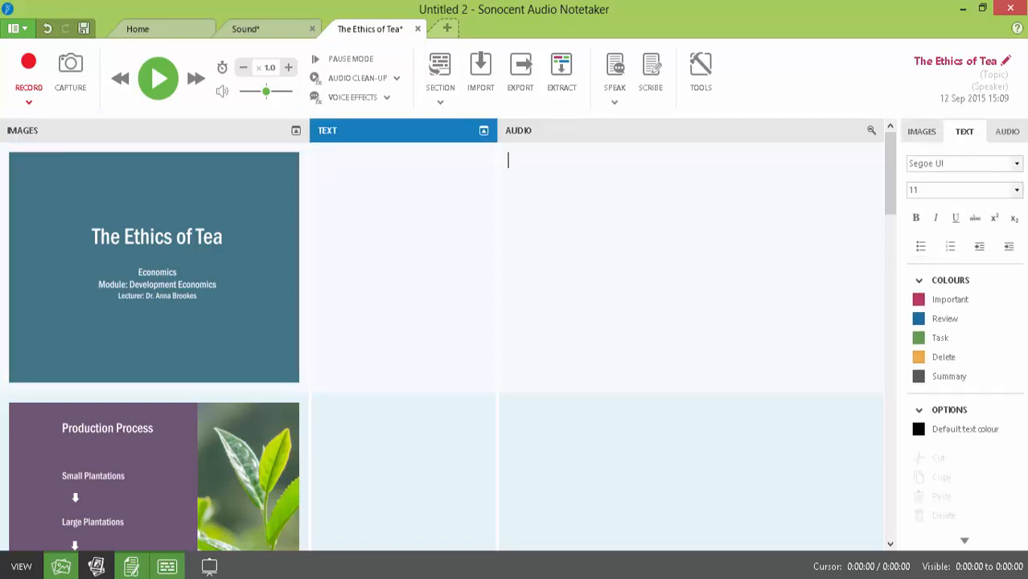
pyautogui.click(603, 220)
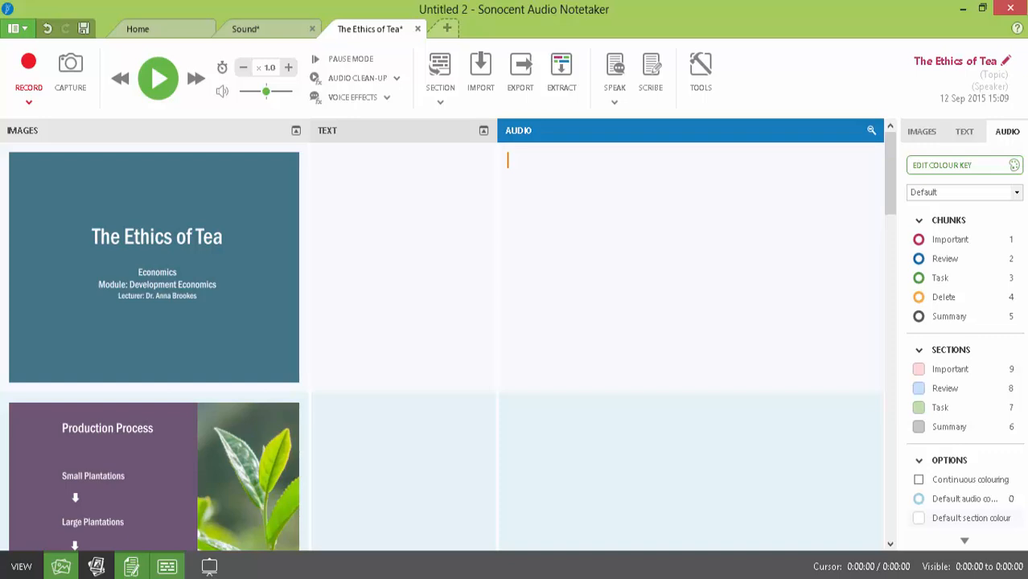
pyautogui.click(386, 215)
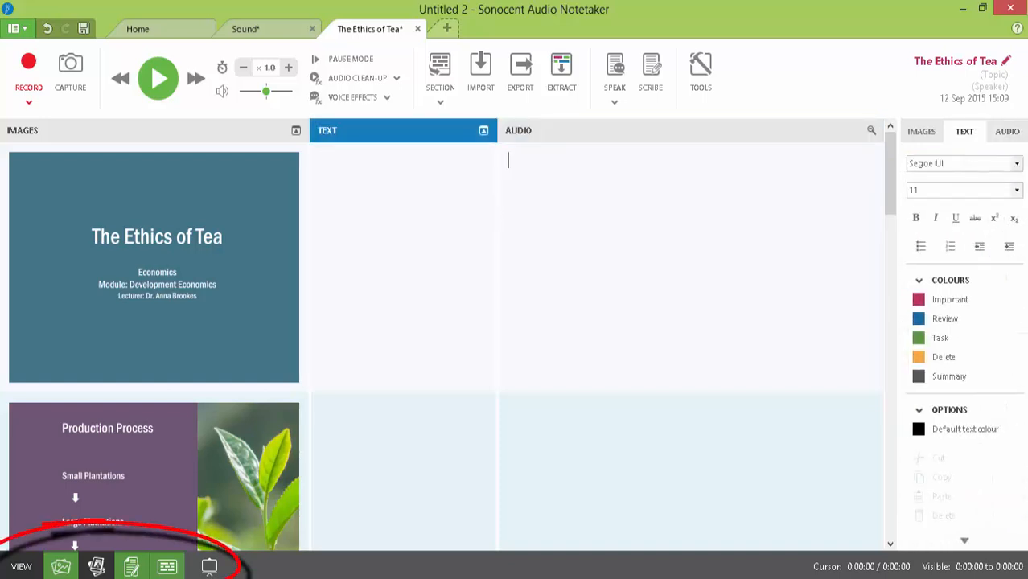
# Show the Reference pane and copy the text from all slides into it, checking it through the last sections
pyautogui.click(96, 568)
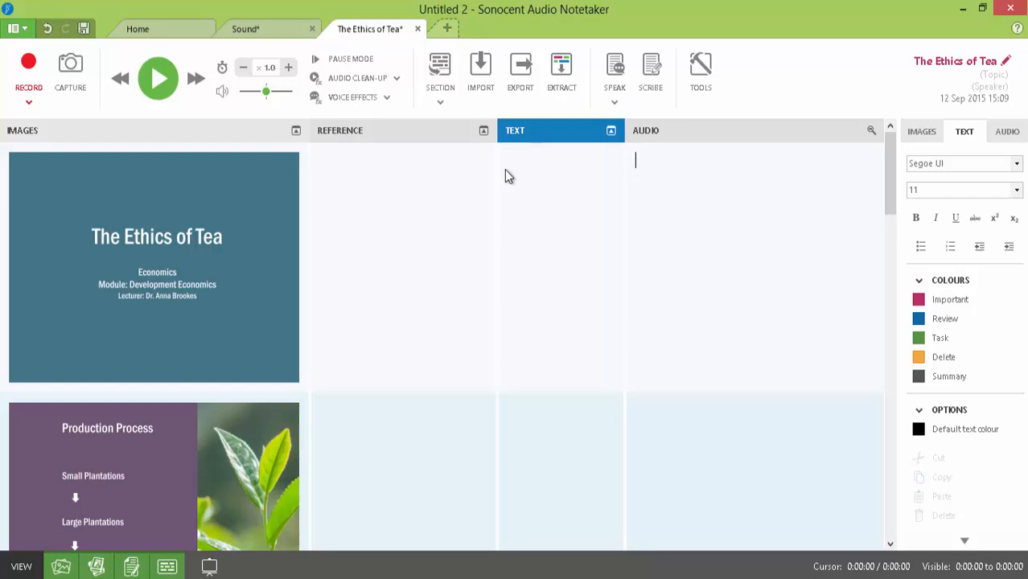
pyautogui.click(345, 138)
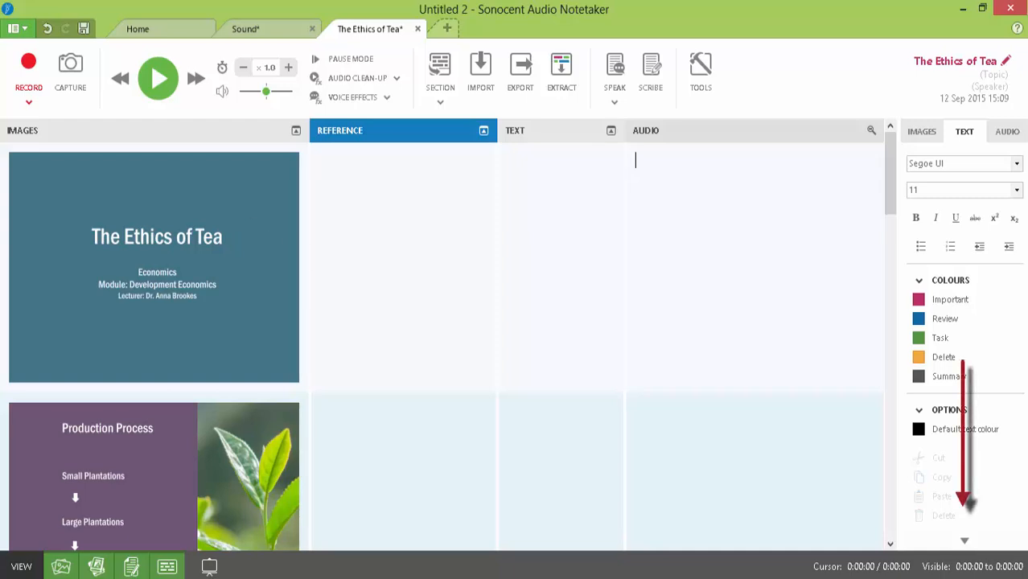
pyautogui.click(964, 541)
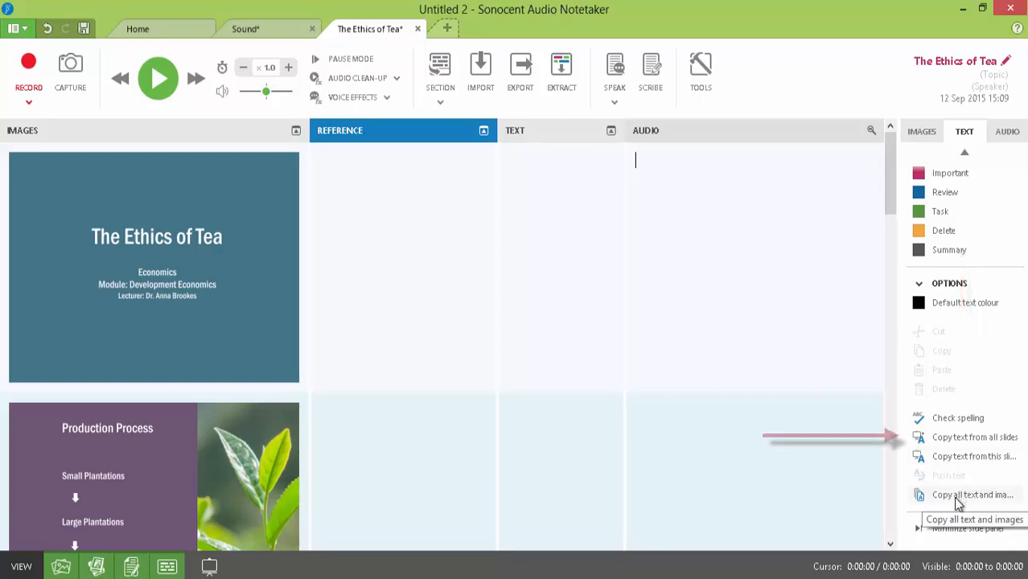
pyautogui.click(959, 442)
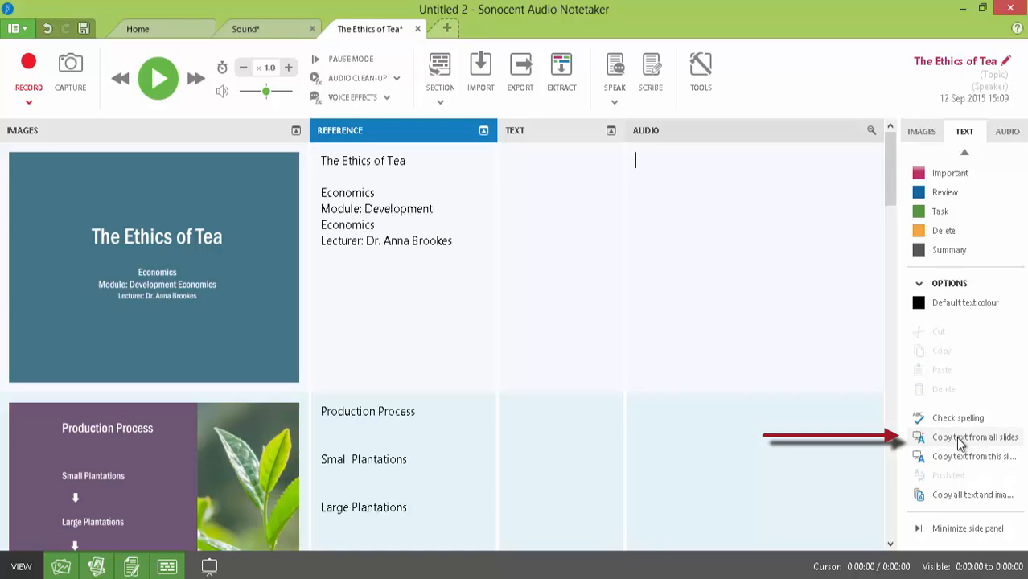
pyautogui.scroll(-10, 443, 347)
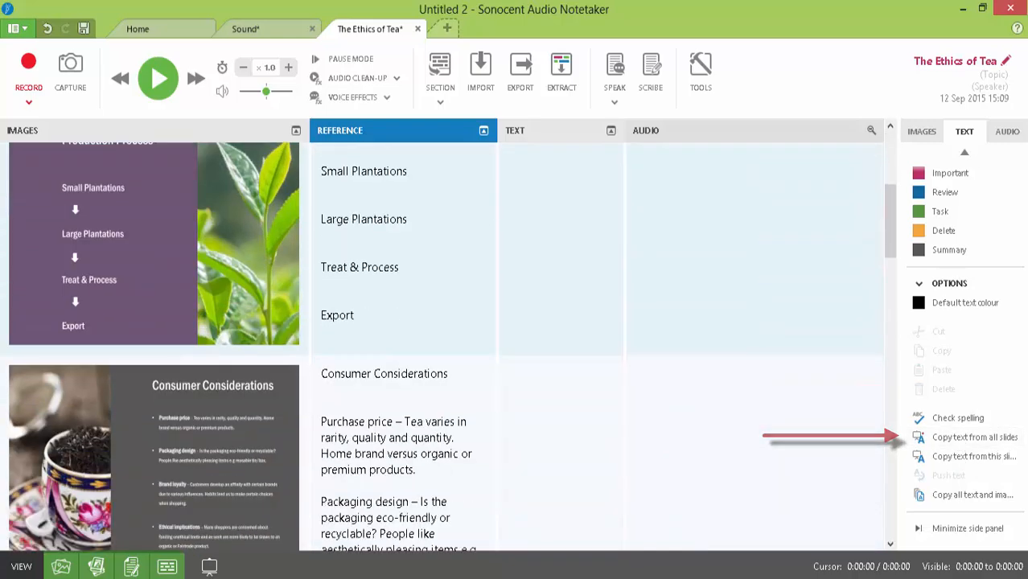
pyautogui.scroll(-11, 443, 347)
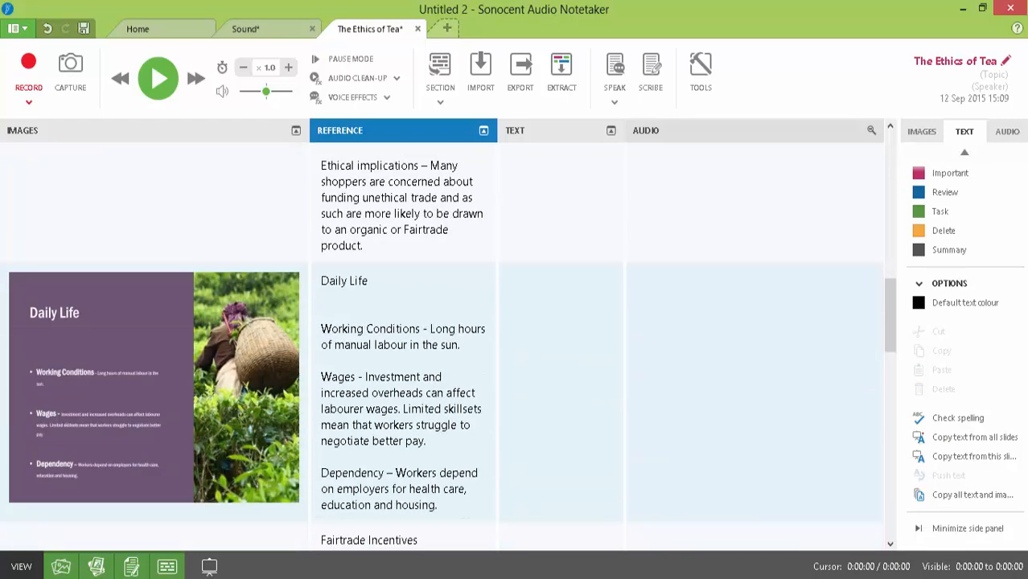
pyautogui.scroll(-5, 442, 347)
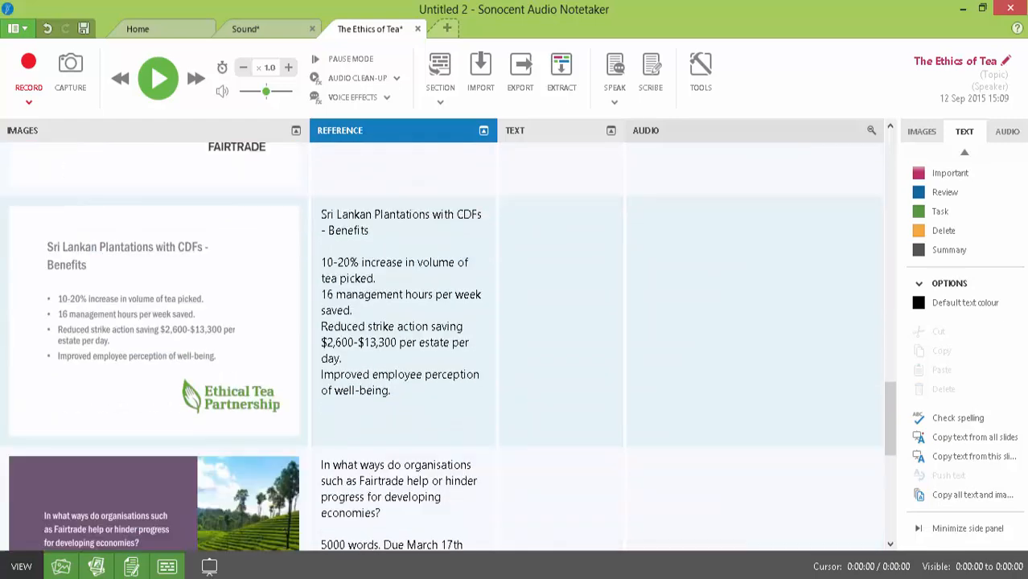
pyautogui.moveTo(892, 437); pyautogui.dragTo(884, 178)
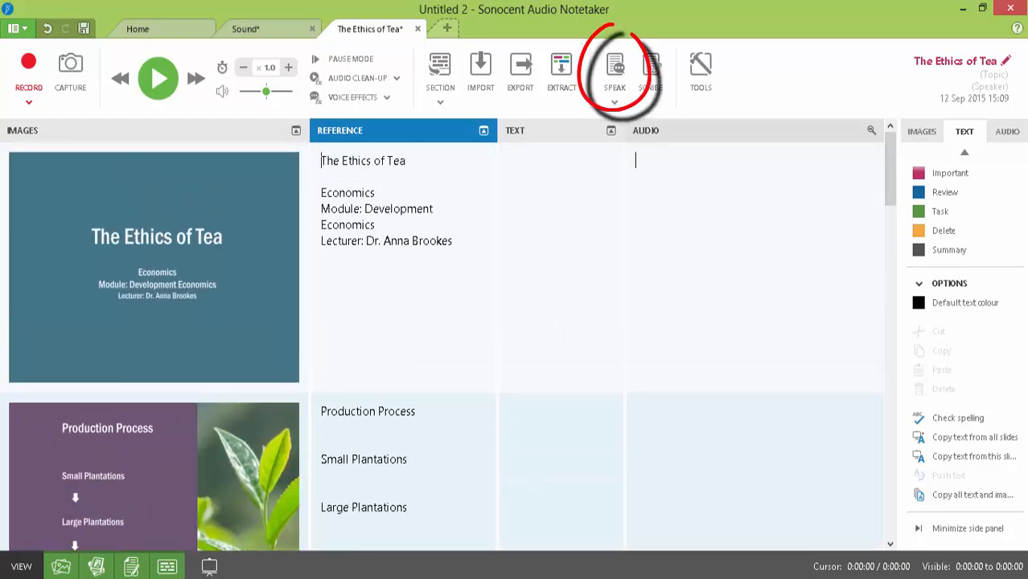
# Set the text-to-speech voice to Microsoft David Desktop - English (United States) and have the first section's reference text read aloud
pyautogui.click(613, 107)
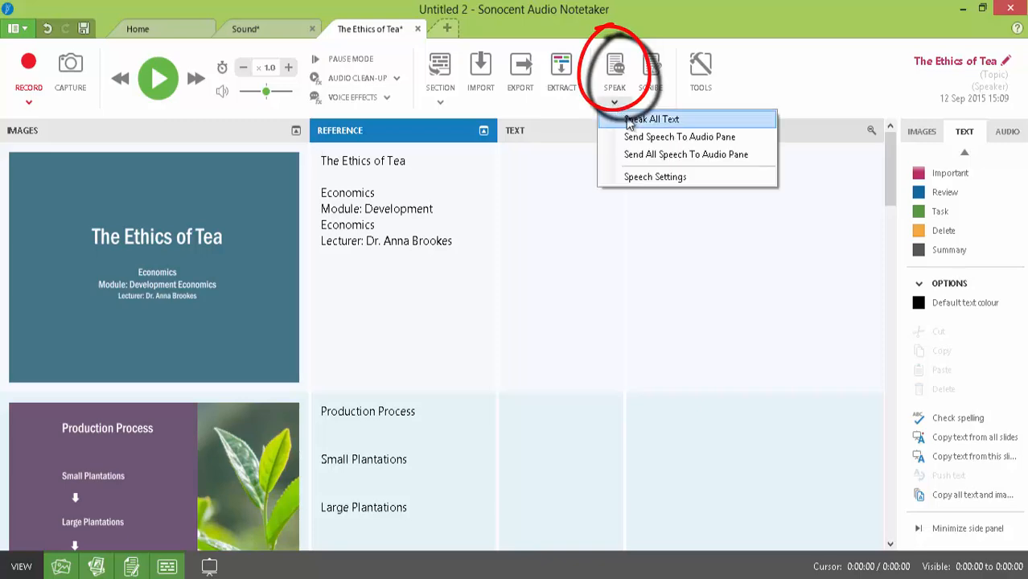
pyautogui.click(646, 177)
pyautogui.click(254, 185)
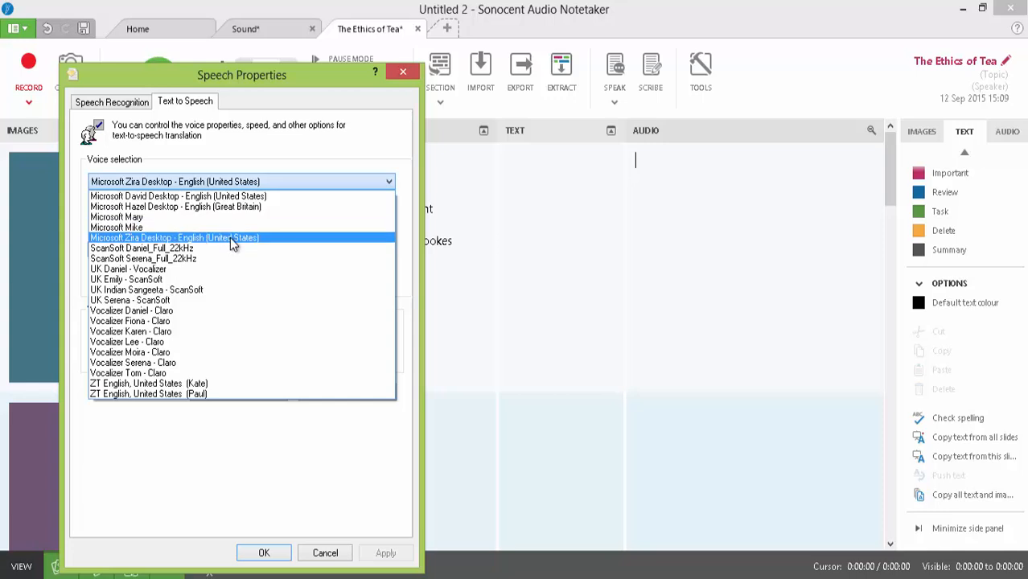
pyautogui.click(241, 198)
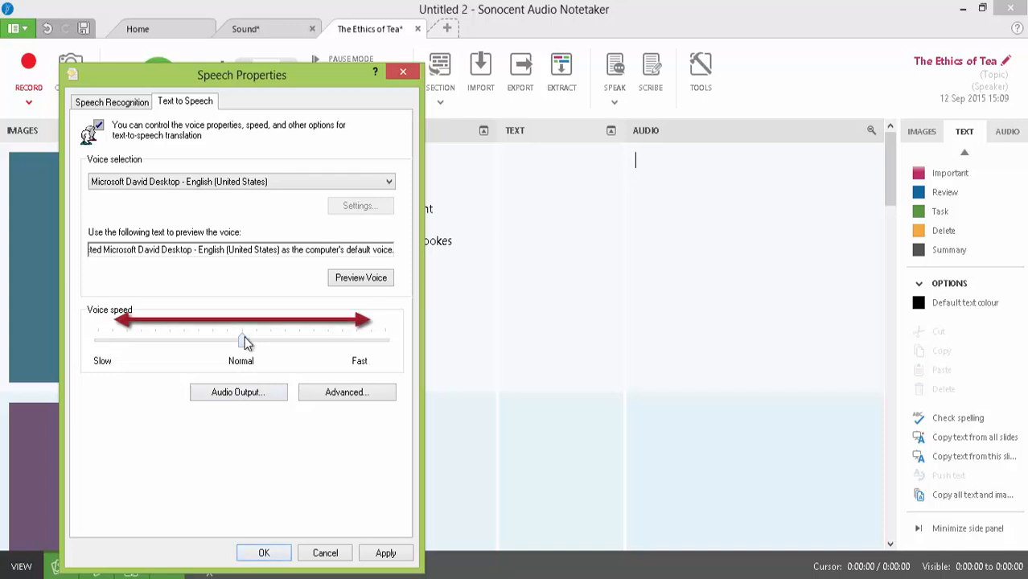
pyautogui.click(264, 552)
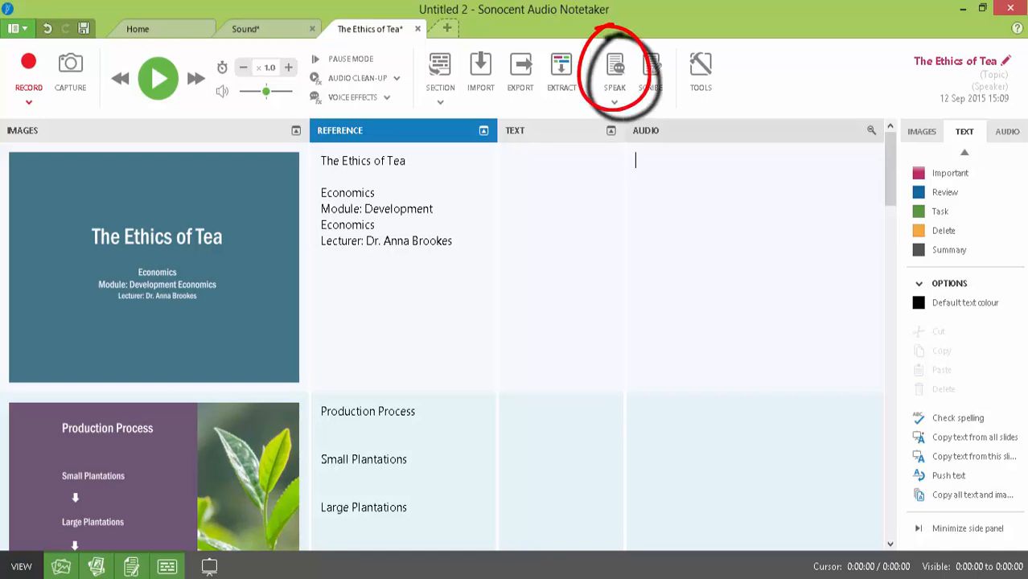
pyautogui.click(615, 95)
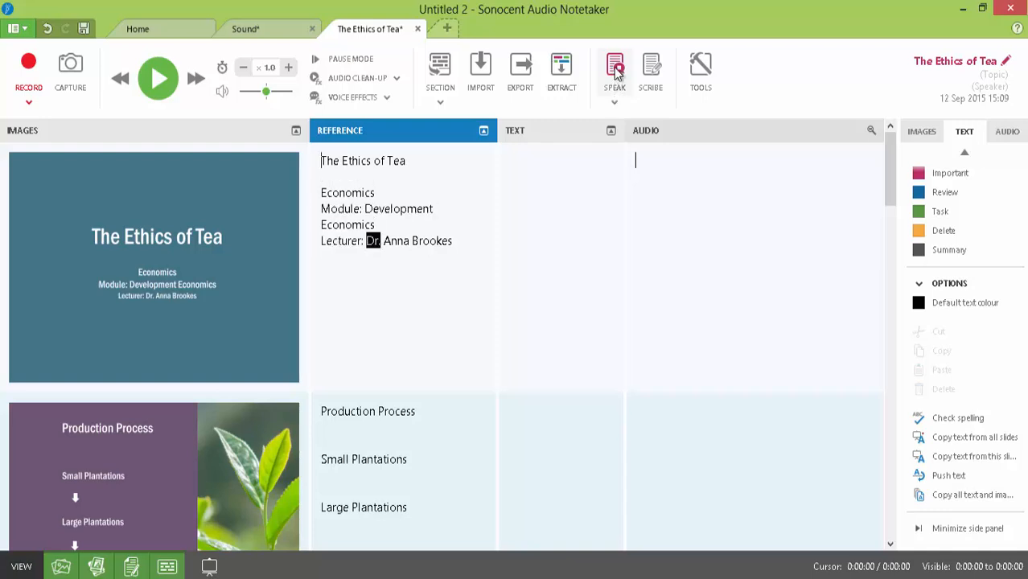
pyautogui.click(616, 72)
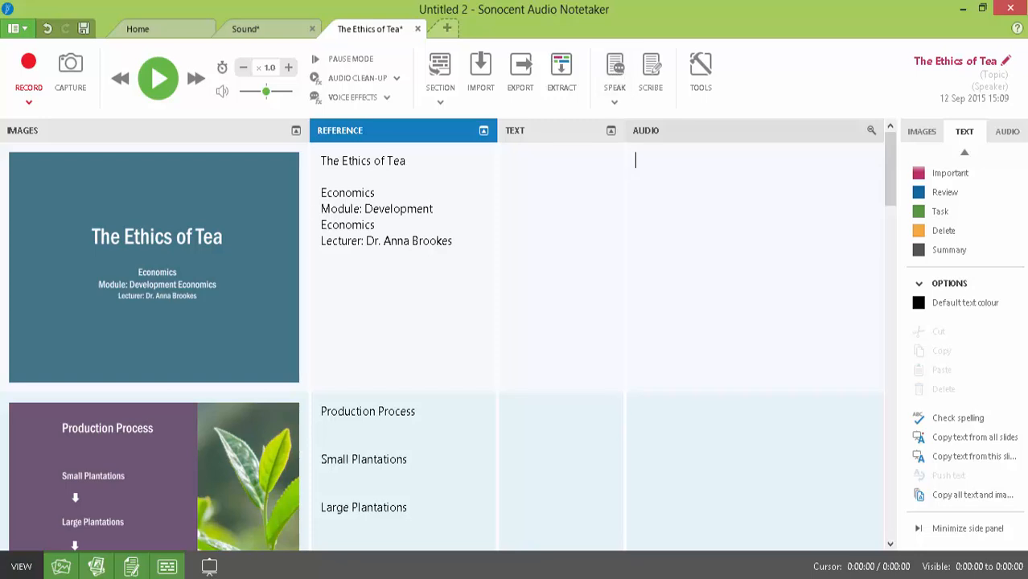
# Colour "Module: Development Economics" in the first section's reference text as Important and make it bold
pyautogui.moveTo(321, 209)
pyautogui.mouseDown()
pyautogui.moveTo(434, 209)
pyautogui.moveTo(377, 225)
pyautogui.mouseUp()
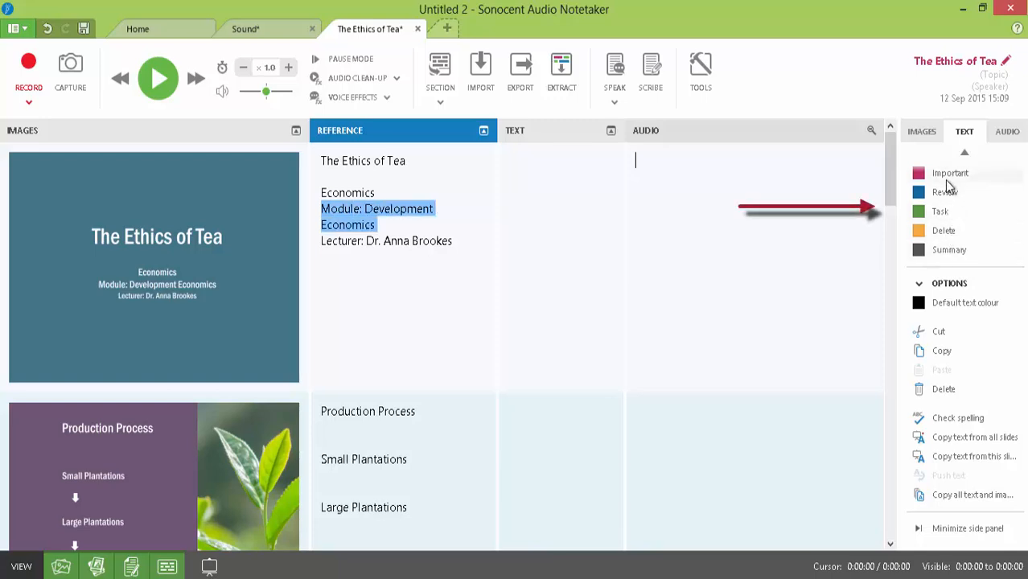
pyautogui.click(947, 175)
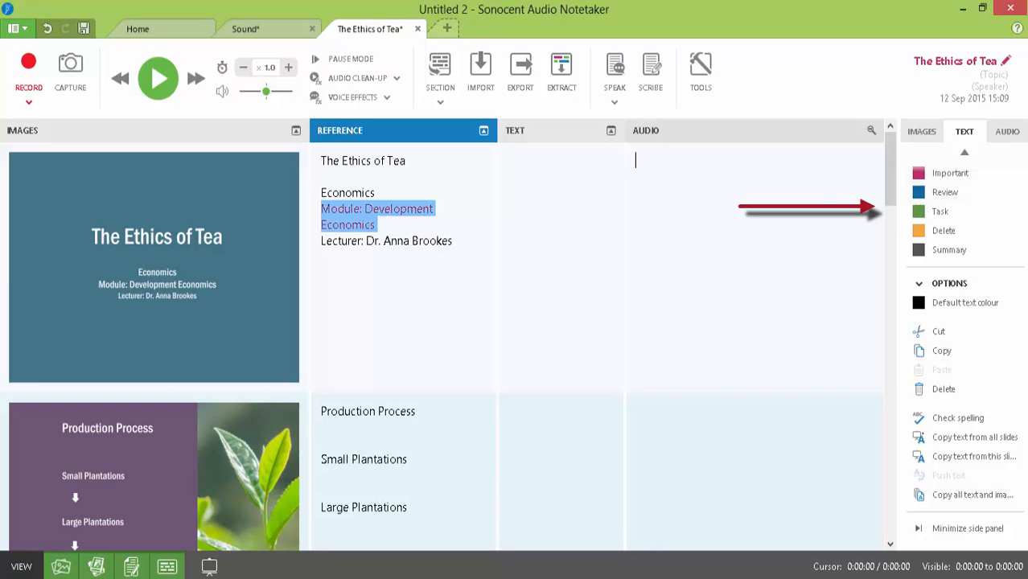
pyautogui.click(437, 210)
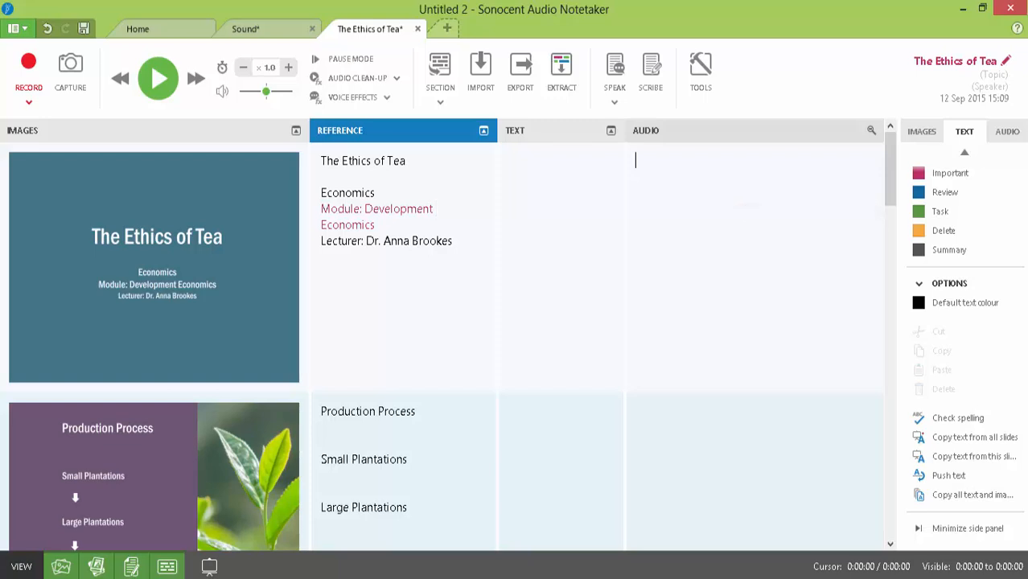
pyautogui.click(954, 288)
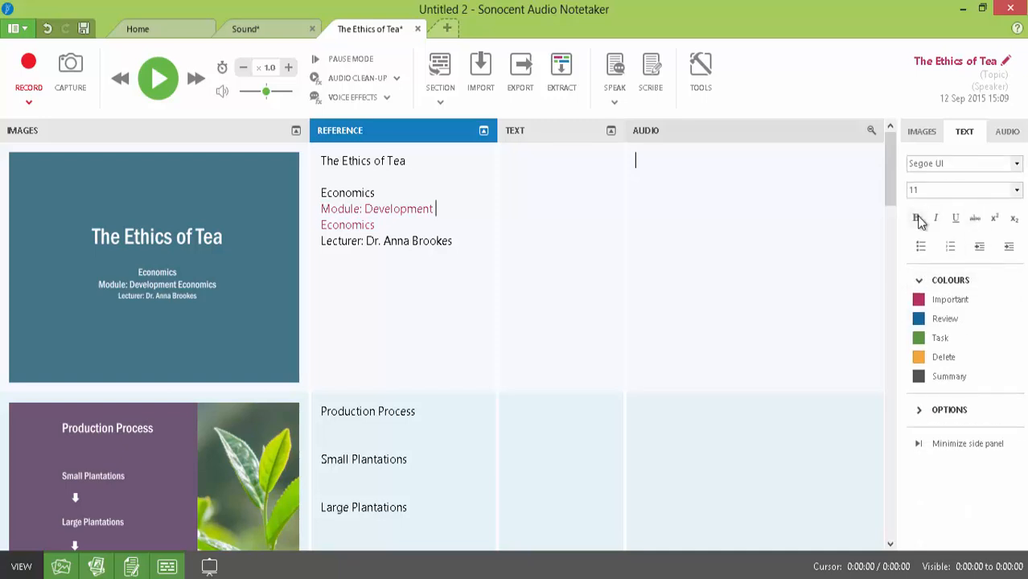
pyautogui.moveTo(377, 225); pyautogui.dragTo(320, 208)
pyautogui.click(916, 218)
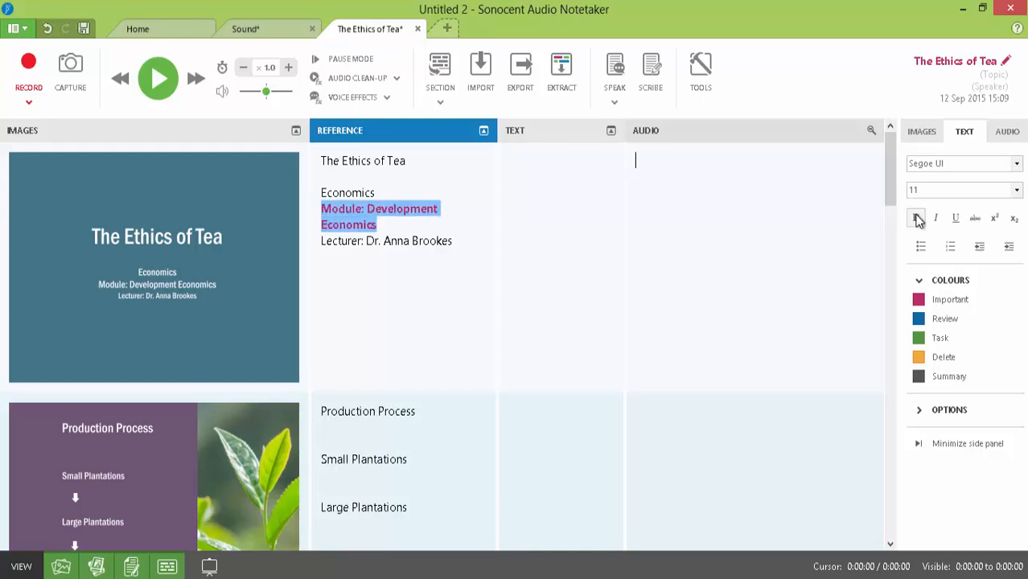
pyautogui.click(378, 226)
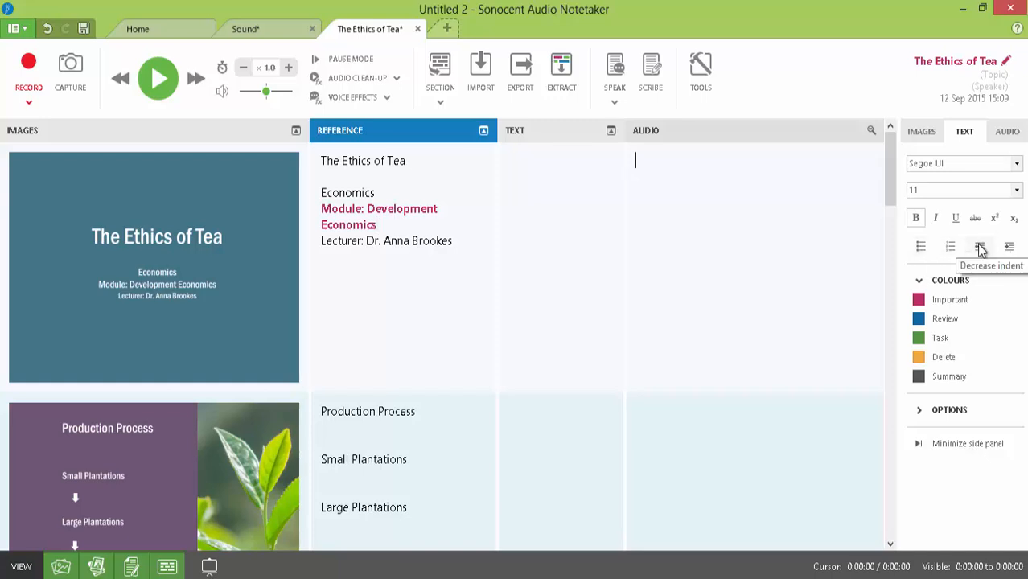
pyautogui.click(1016, 164)
pyautogui.click(1017, 165)
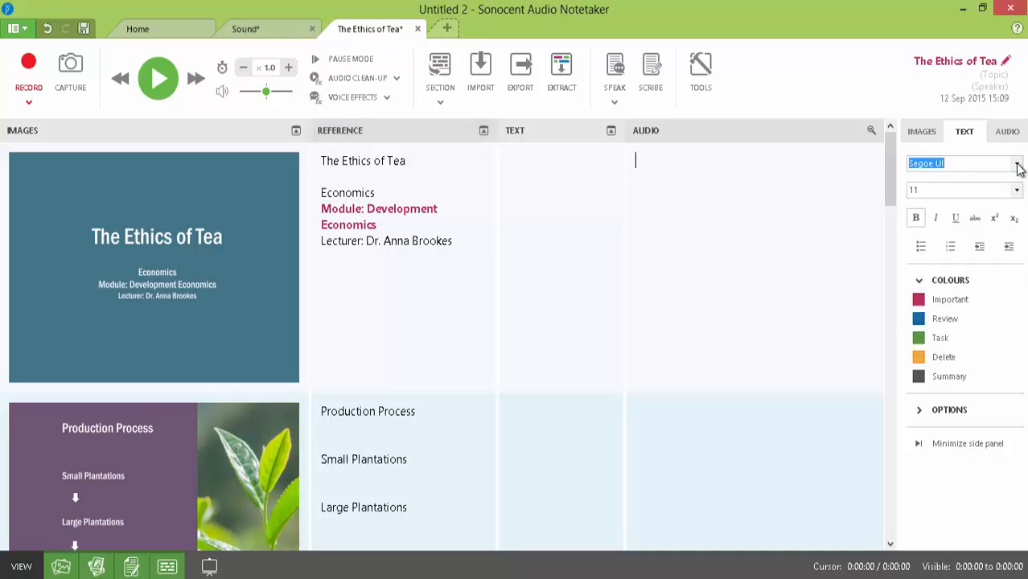
pyautogui.click(920, 411)
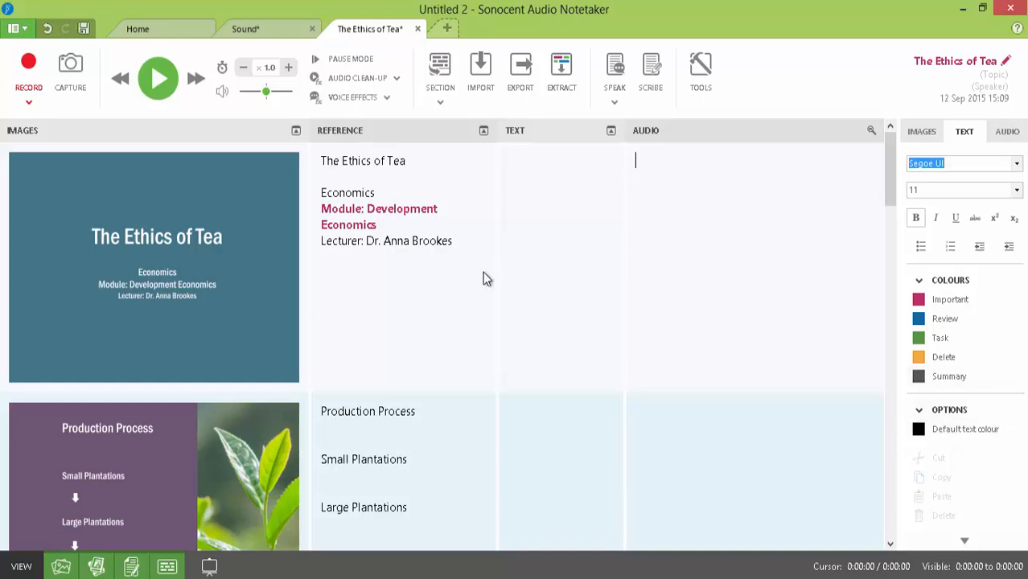
# Give the lecturer line in the first section's reference text the Delete colour and make it bold
pyautogui.moveTo(452, 241); pyautogui.dragTo(321, 241)
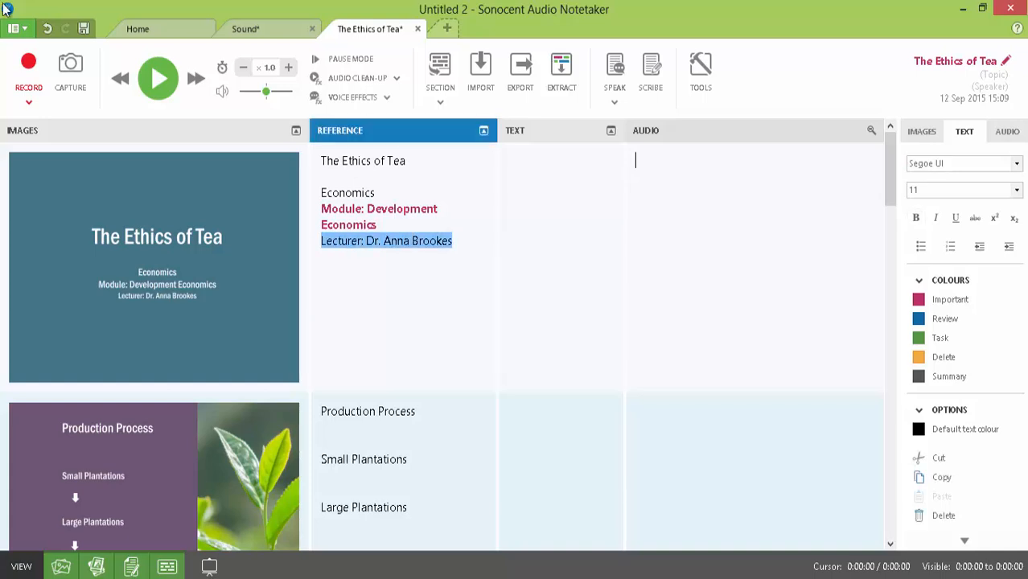
pyautogui.click(918, 358)
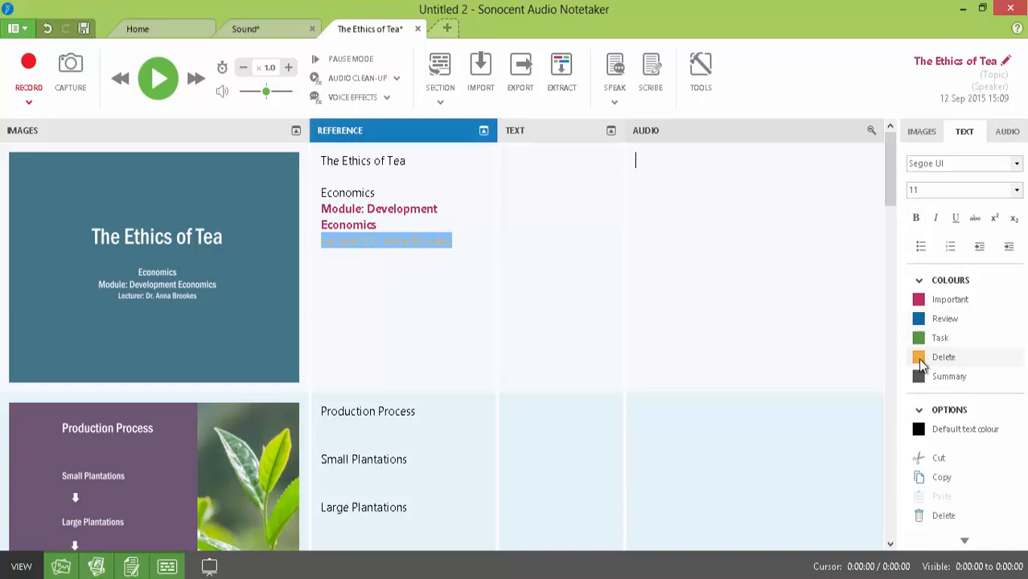
pyautogui.click(915, 218)
pyautogui.click(411, 241)
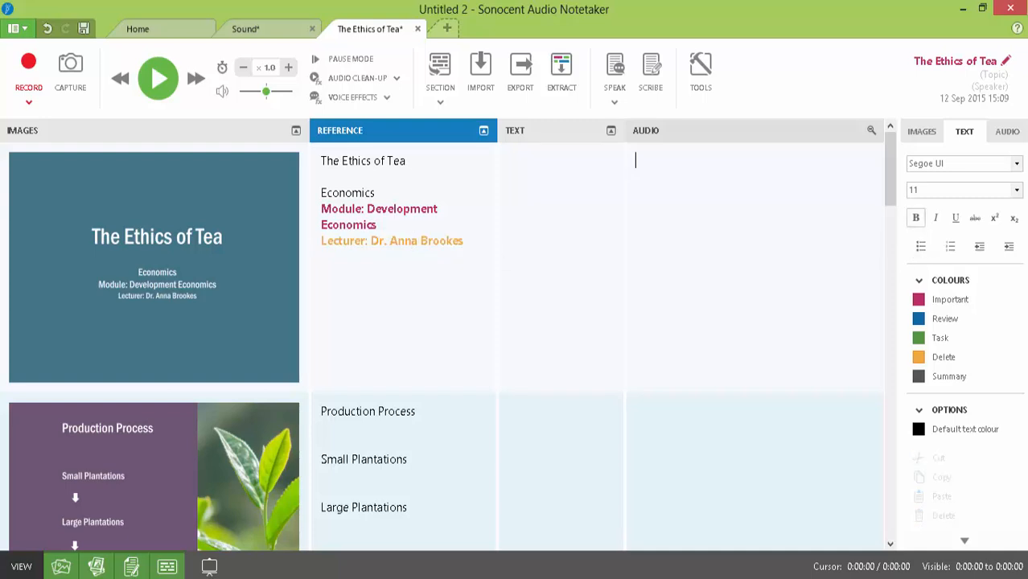
pyautogui.click(466, 242)
pyautogui.press('Return')
pyautogui.write('www.tea')
pyautogui.press('BackSpace')
pyautogui.write('.com')
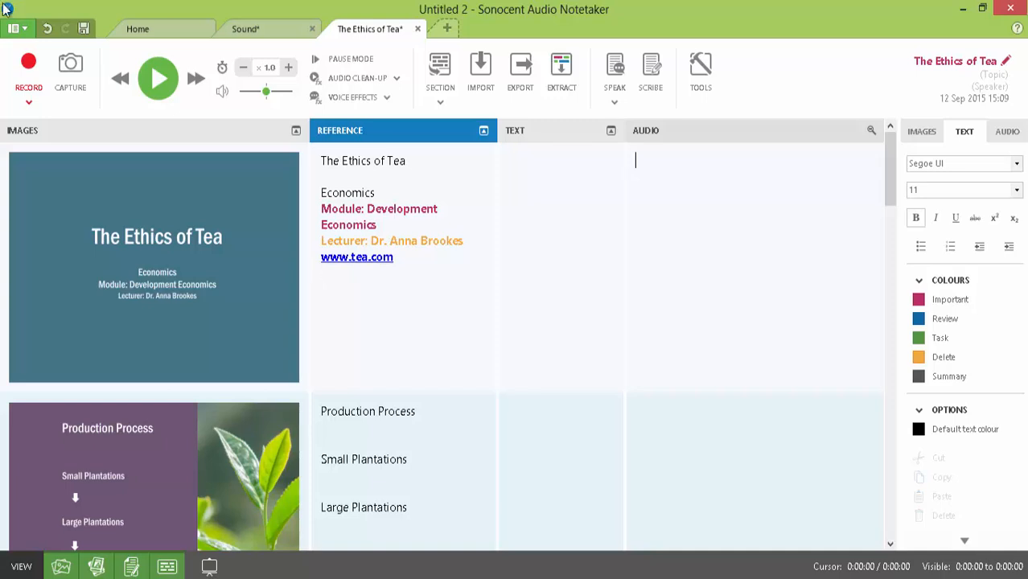
# Record microphone audio in the first slide's section and carry the recording on into the Production Process section
pyautogui.click(635, 161)
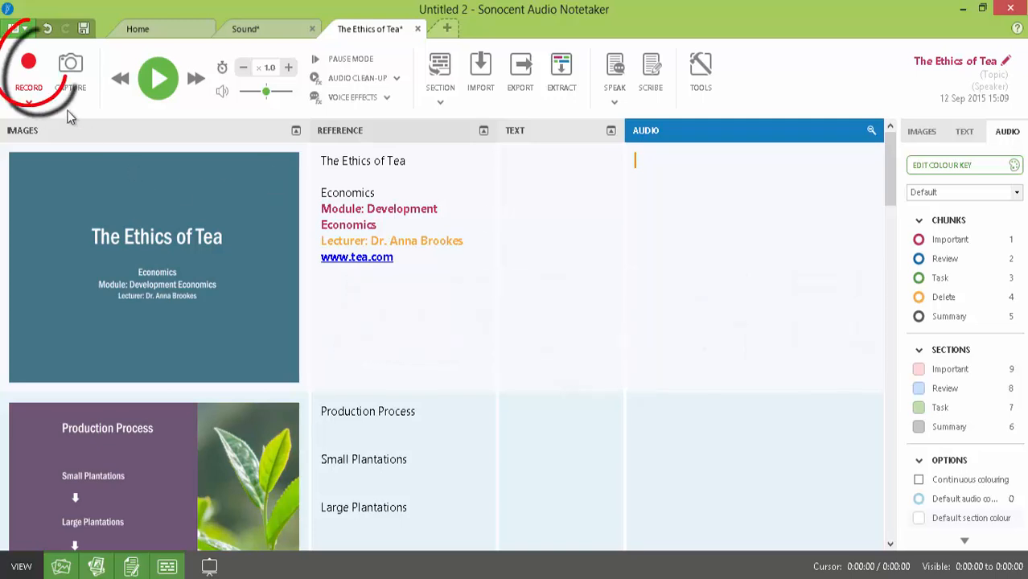
pyautogui.click(29, 64)
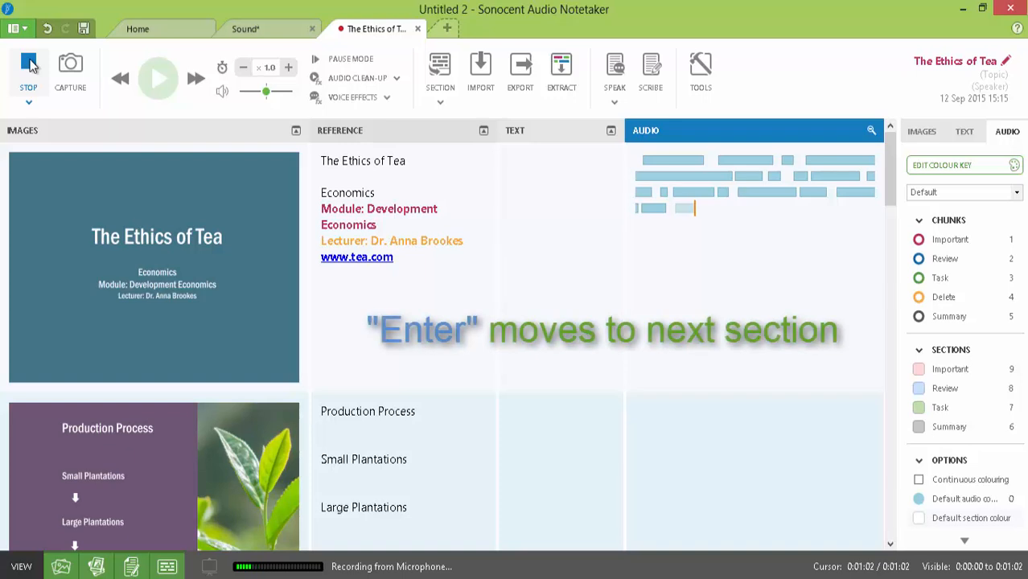
pyautogui.press('Return')
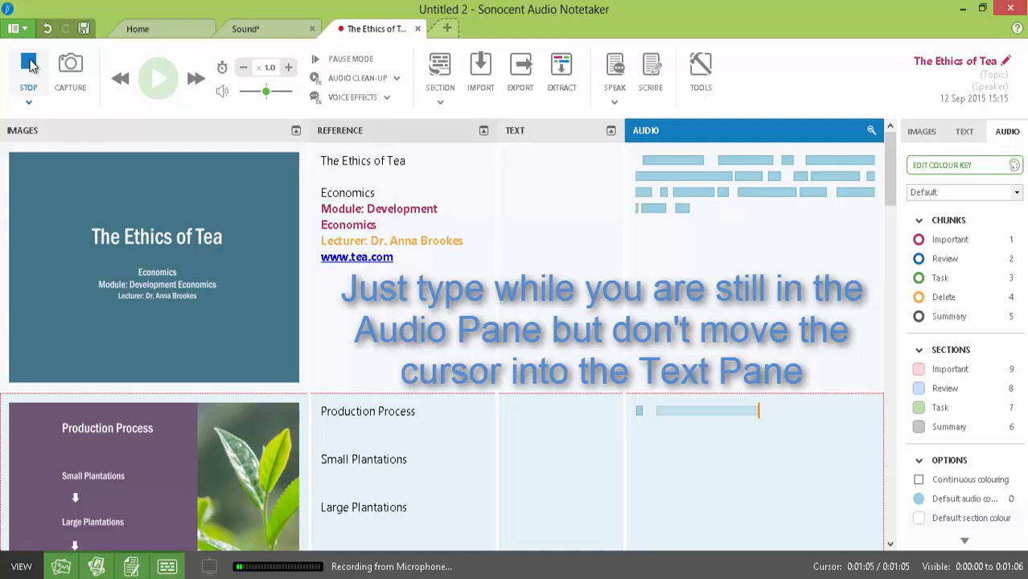
# Enter "the is a note" in the Production Process section's Text pane while the recording keeps running
pyautogui.write('the ')
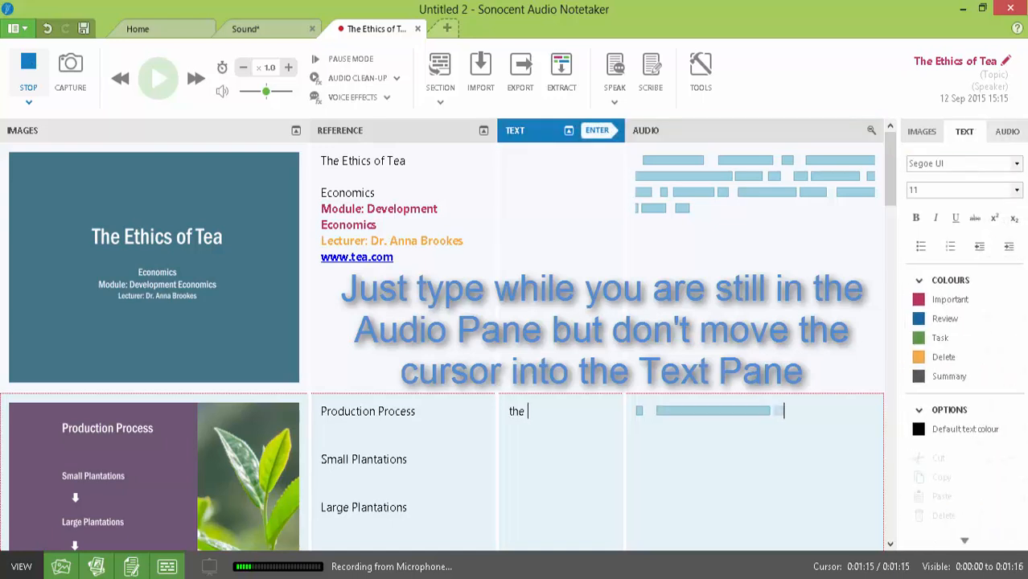
pyautogui.write('is a not')
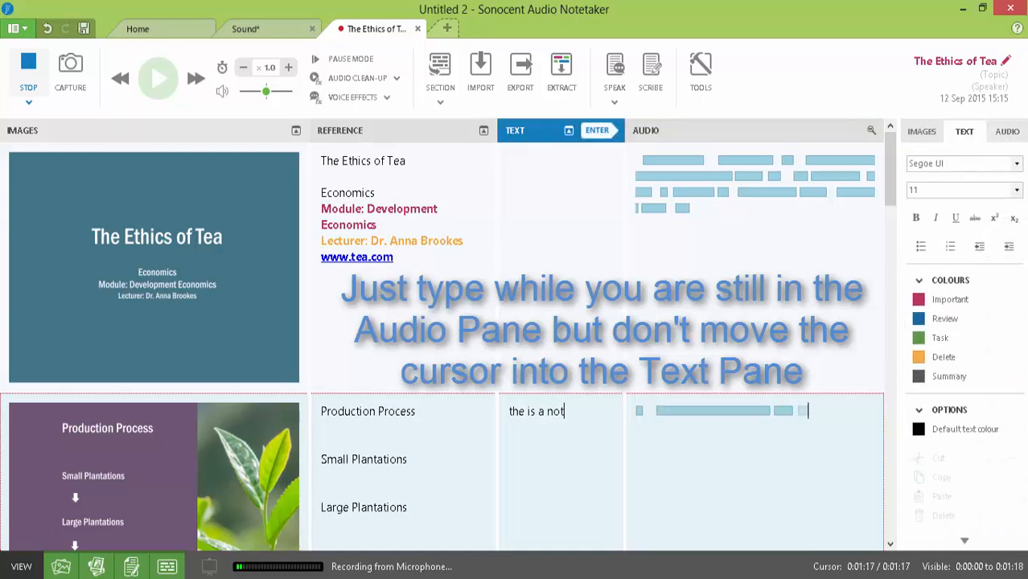
pyautogui.write('e')
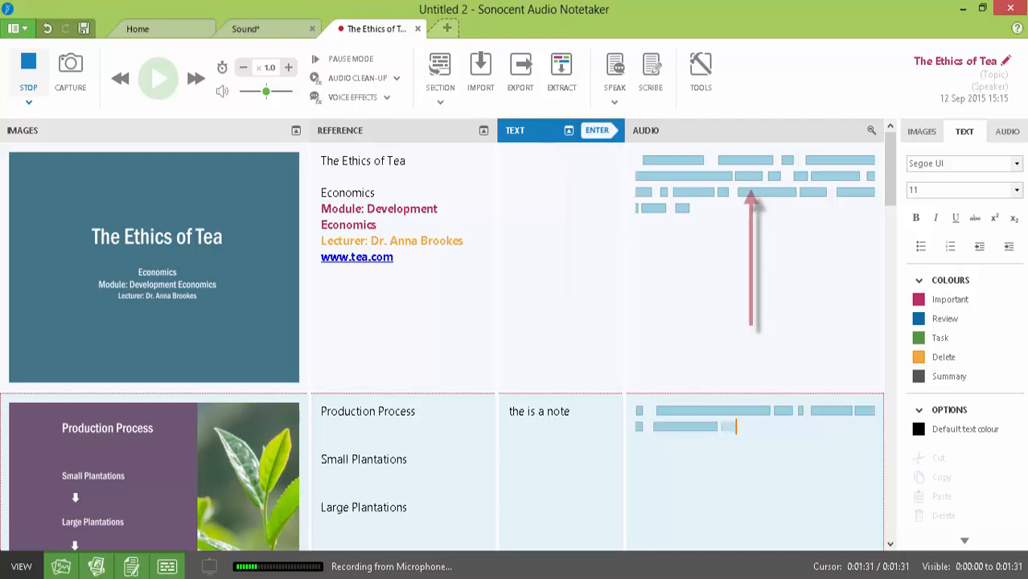
# Carry the audio recording on into the Consumer Considerations section and stop it there
pyautogui.press('Return')
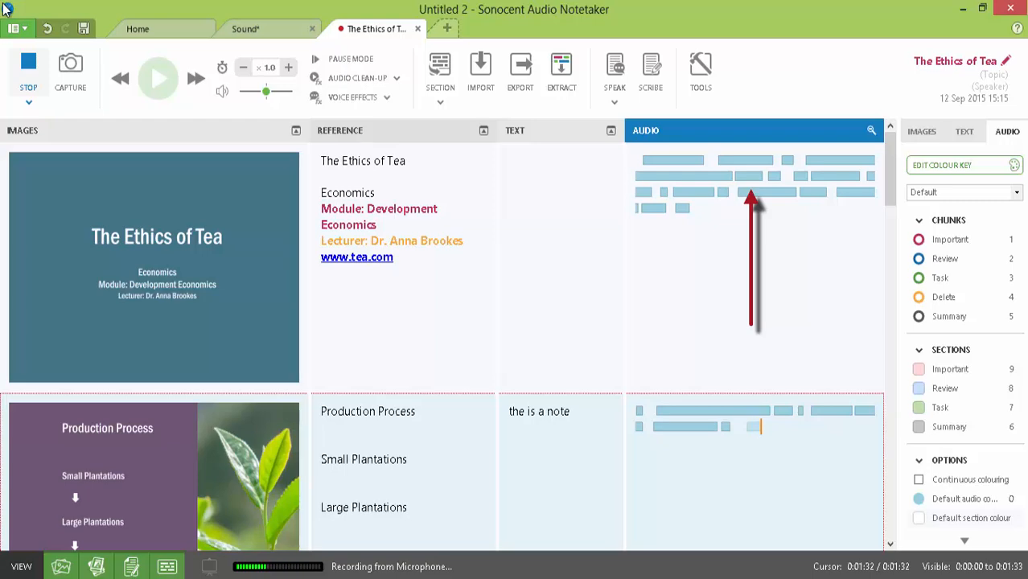
pyautogui.press('Return')
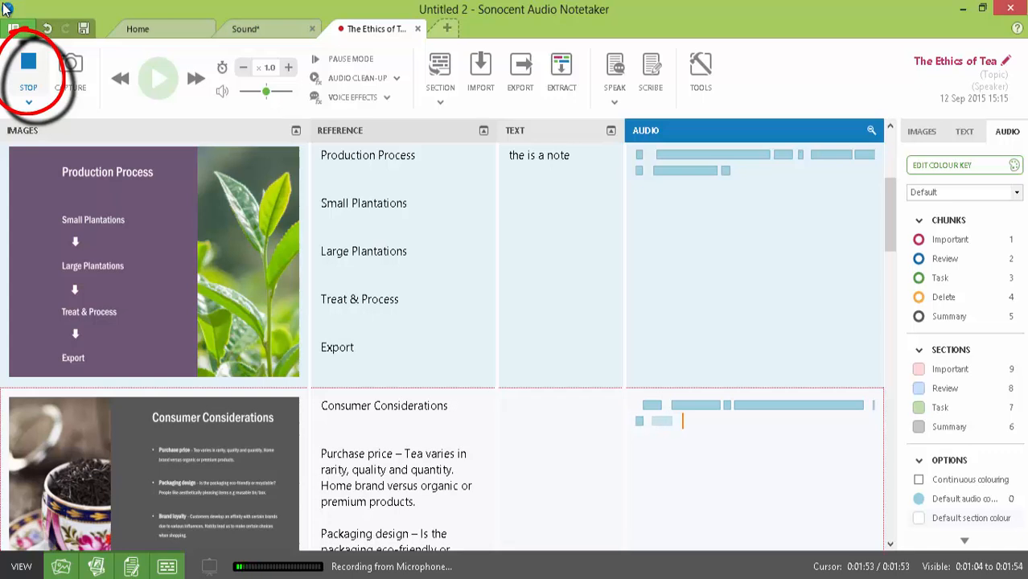
pyautogui.click(28, 71)
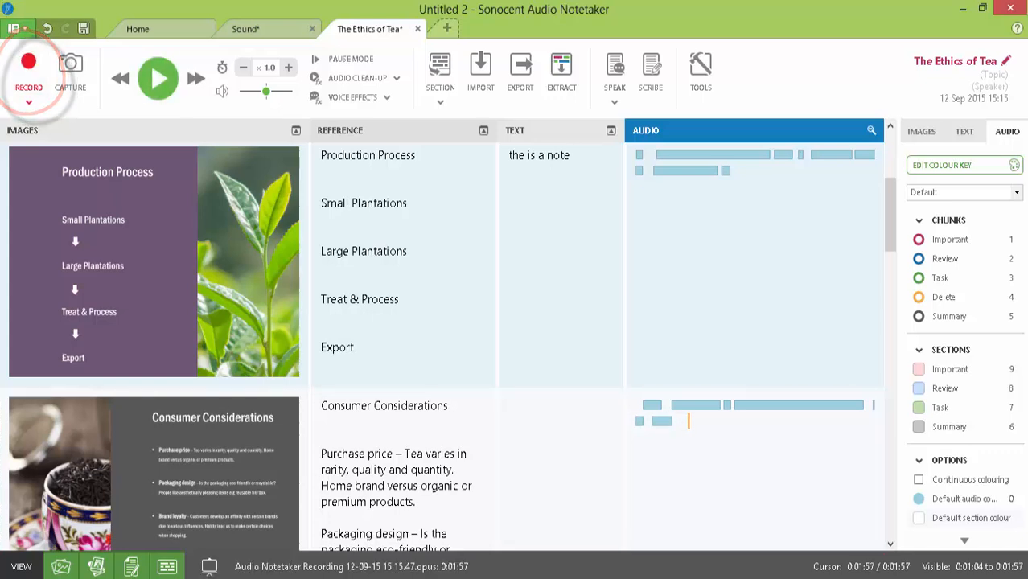
# Play the first section's audio, marking the first chunk Important, the fourth Task, and the eighth and ninth Delete, and pause playback
pyautogui.moveTo(889, 203); pyautogui.dragTo(897, 163)
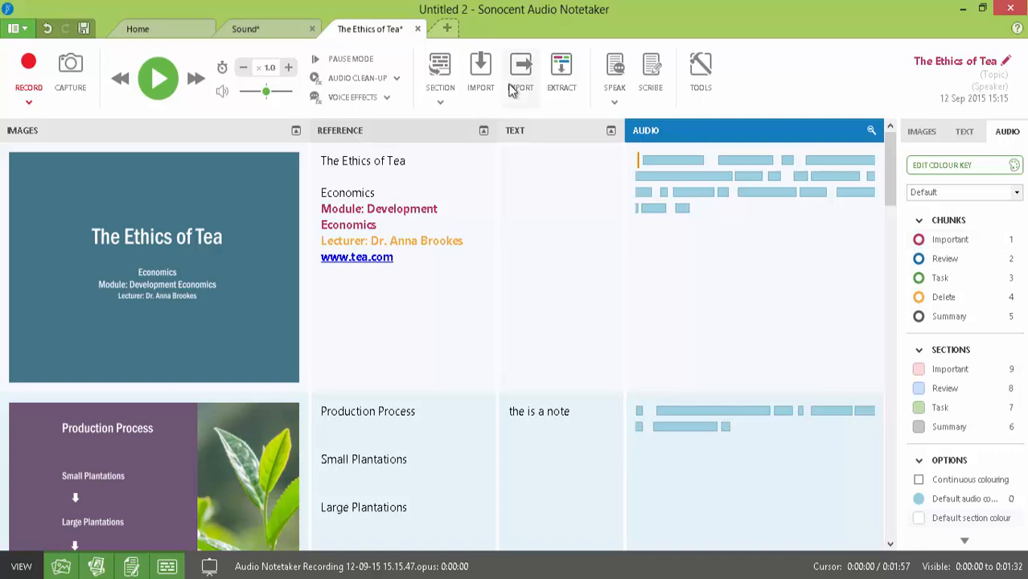
pyautogui.click(161, 78)
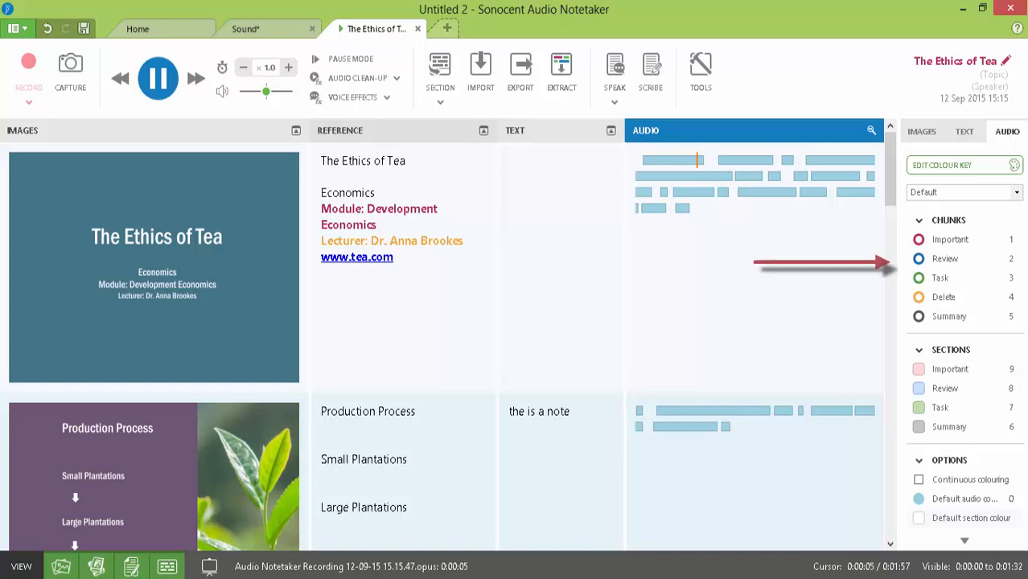
pyautogui.press('1')
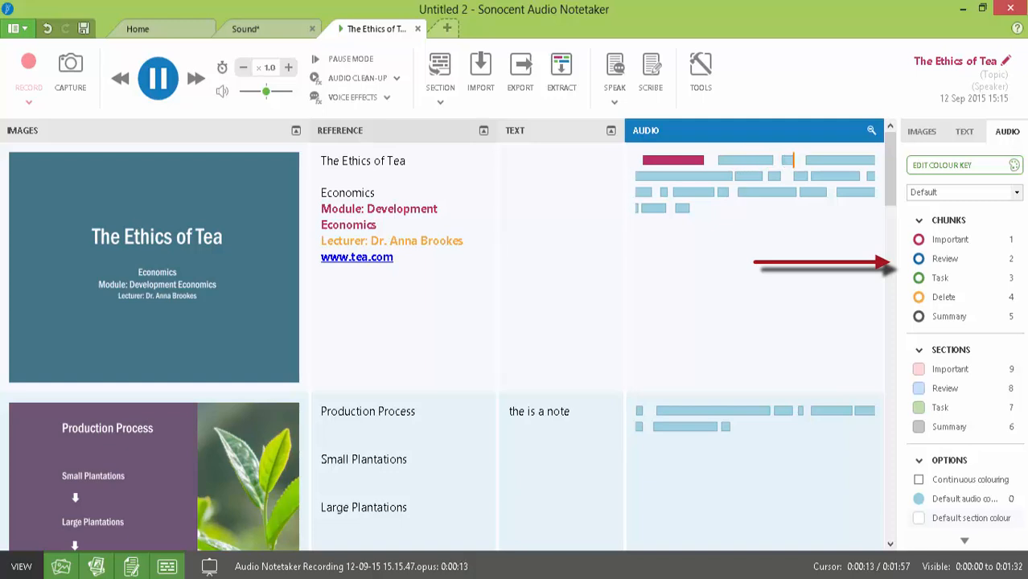
pyautogui.press('3')
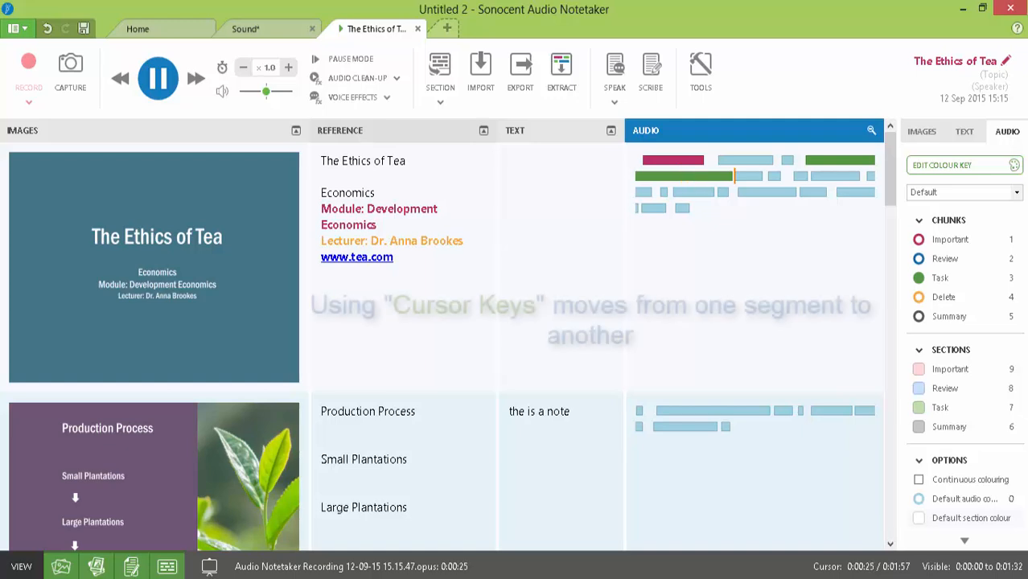
pyautogui.press('Right')
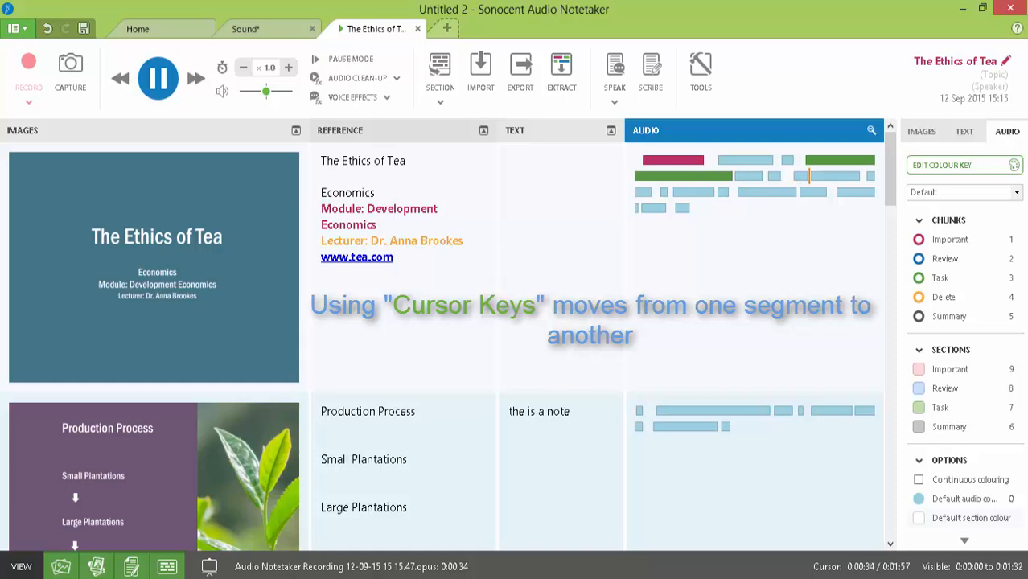
pyautogui.press('4')
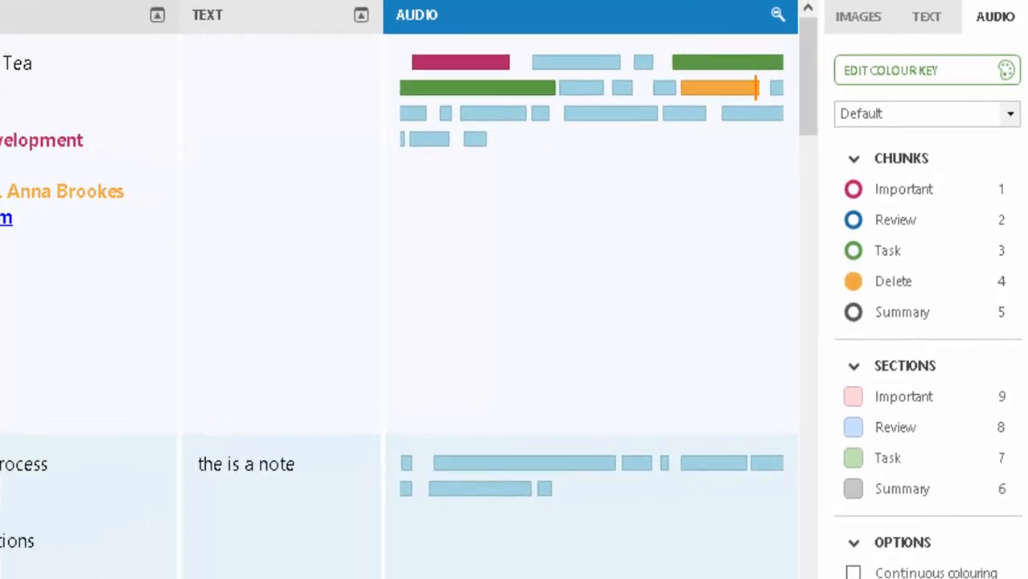
pyautogui.press('4')
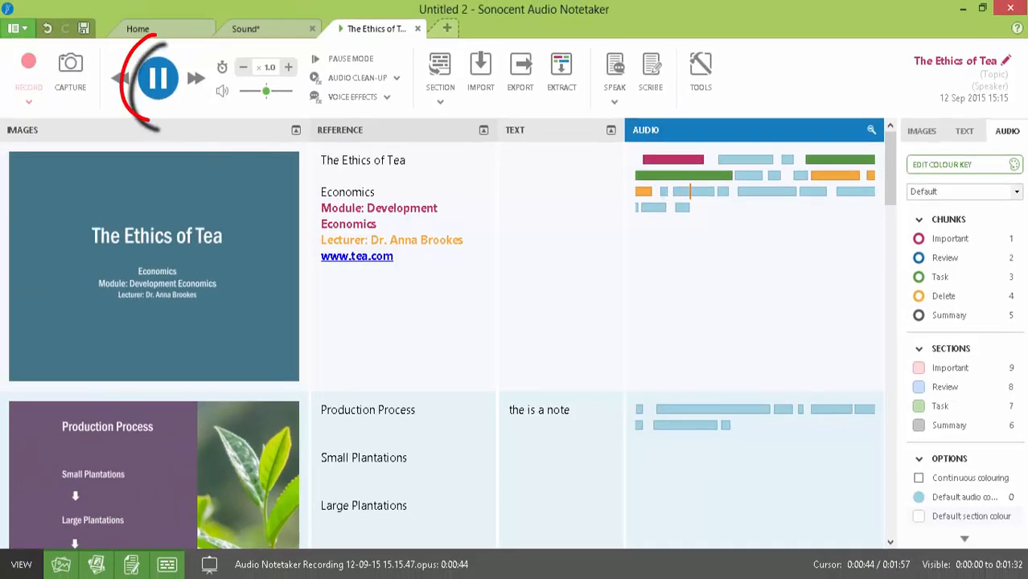
pyautogui.click(160, 78)
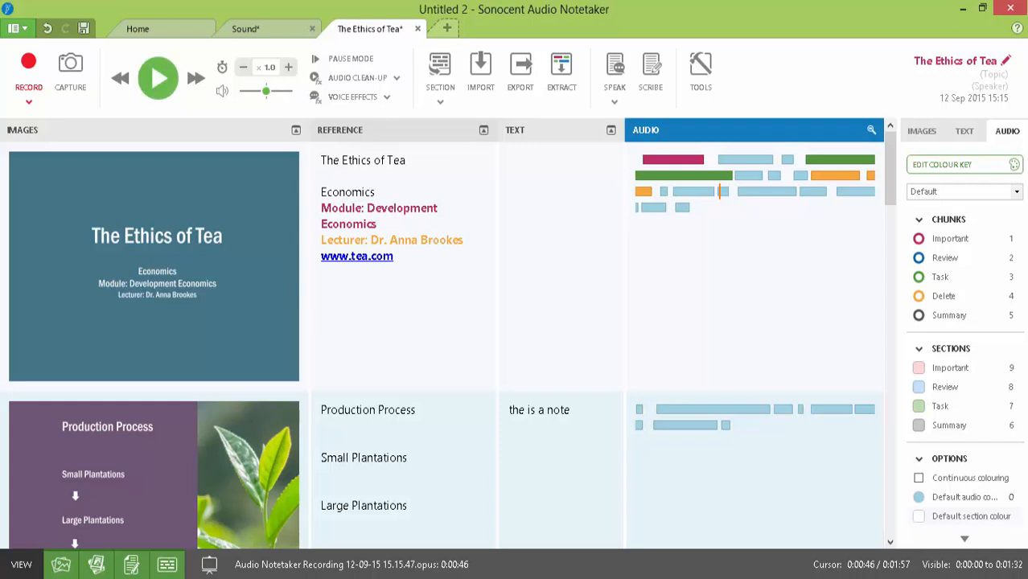
# Delete the orange audio chunks marked Delete from the first section
pyautogui.moveTo(821, 175); pyautogui.dragTo(869, 176)
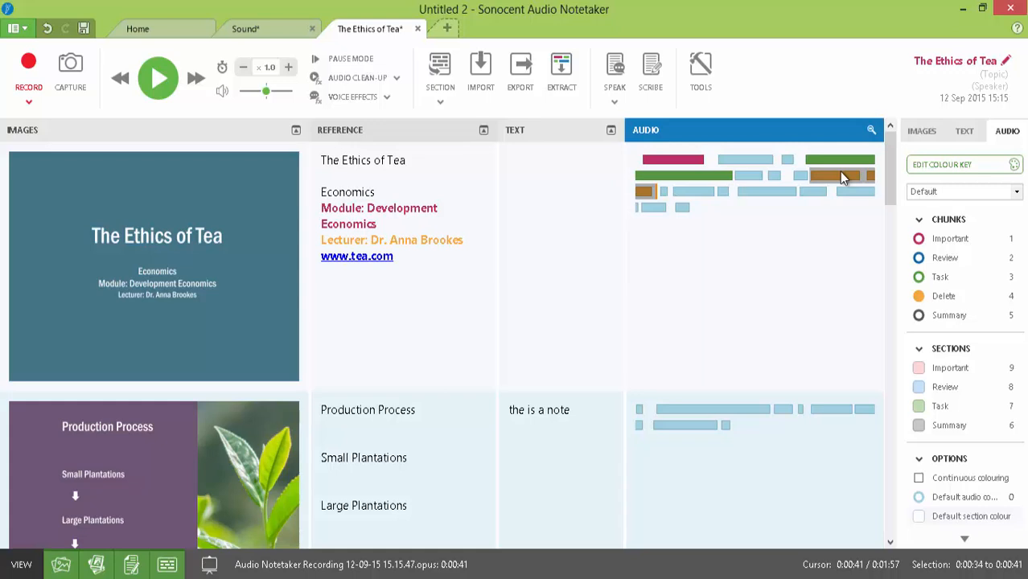
pyautogui.rightClick(837, 175)
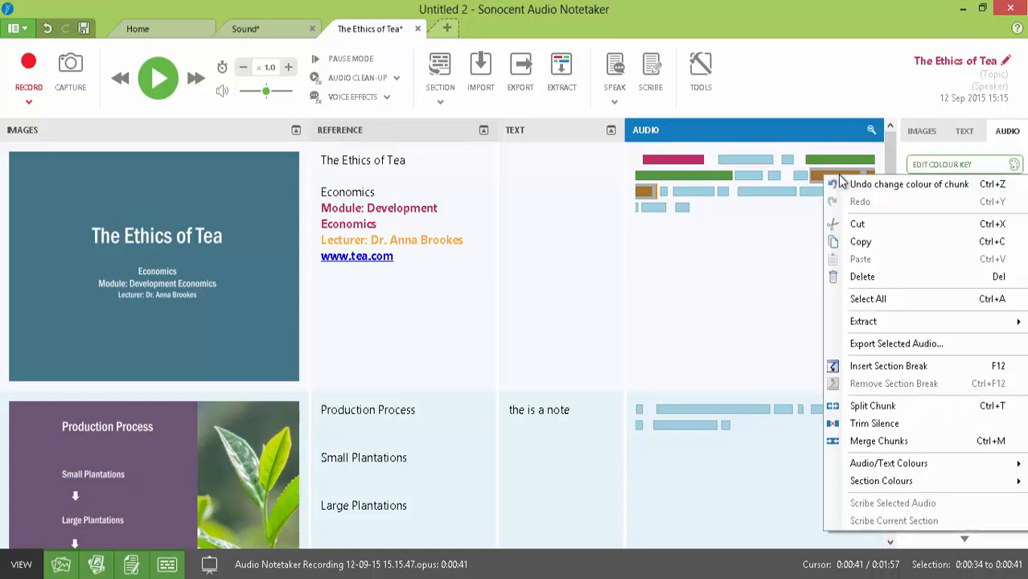
pyautogui.click(871, 275)
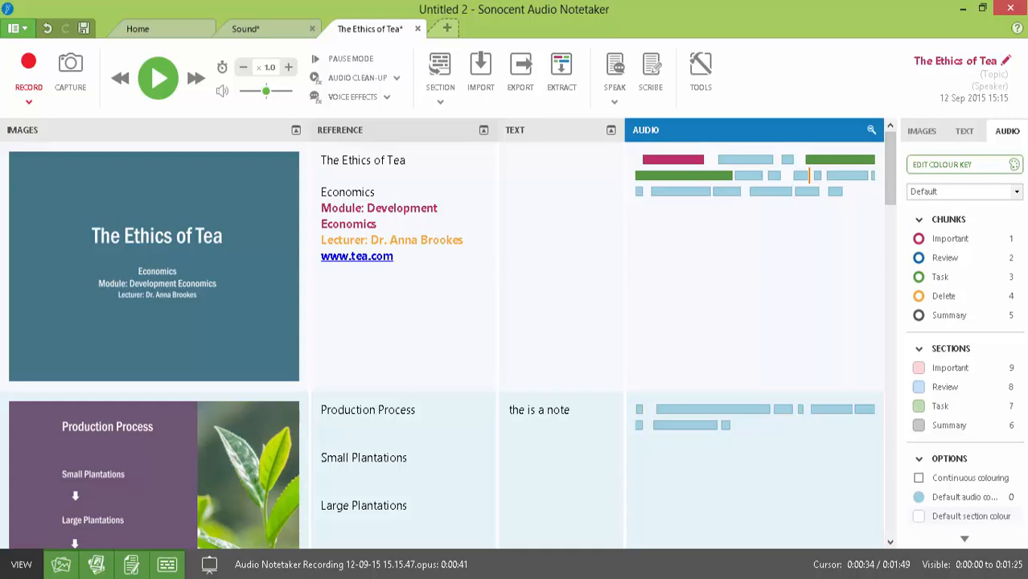
# Play the audio briefly from the beginning, pause it, and enter the note "Adding notes" in the first section's Text pane
pyautogui.click(637, 159)
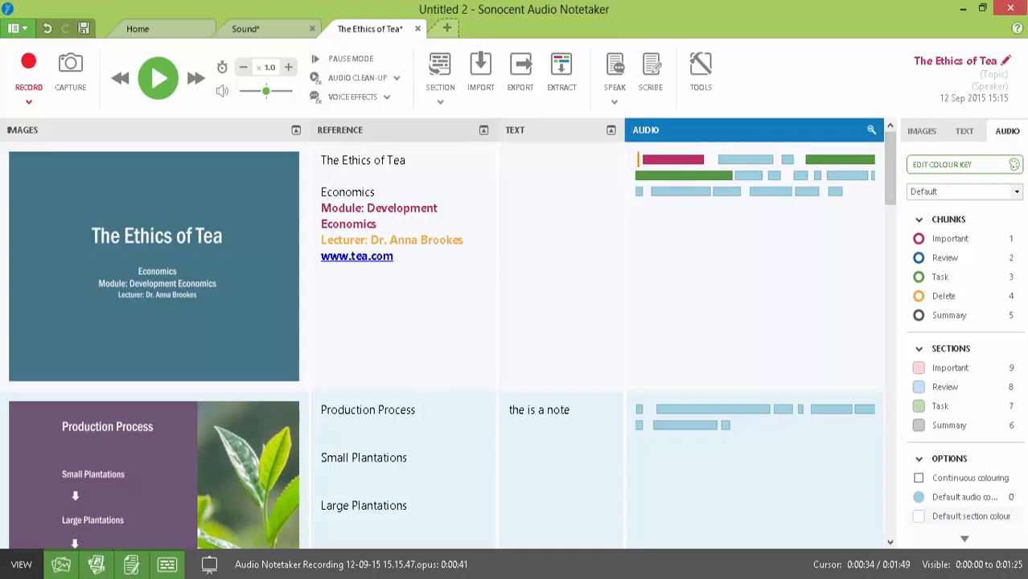
pyautogui.click(159, 78)
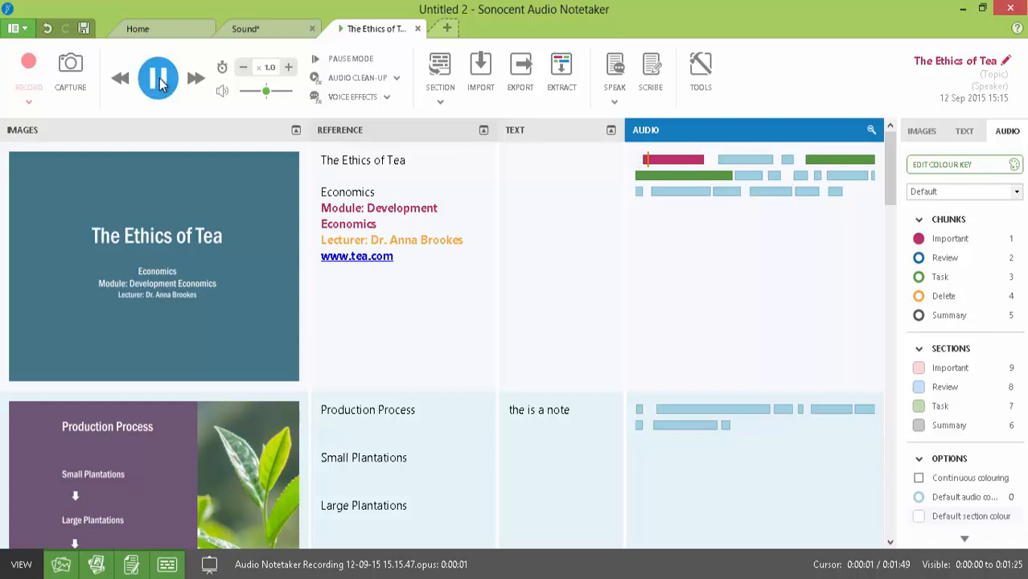
pyautogui.click(159, 78)
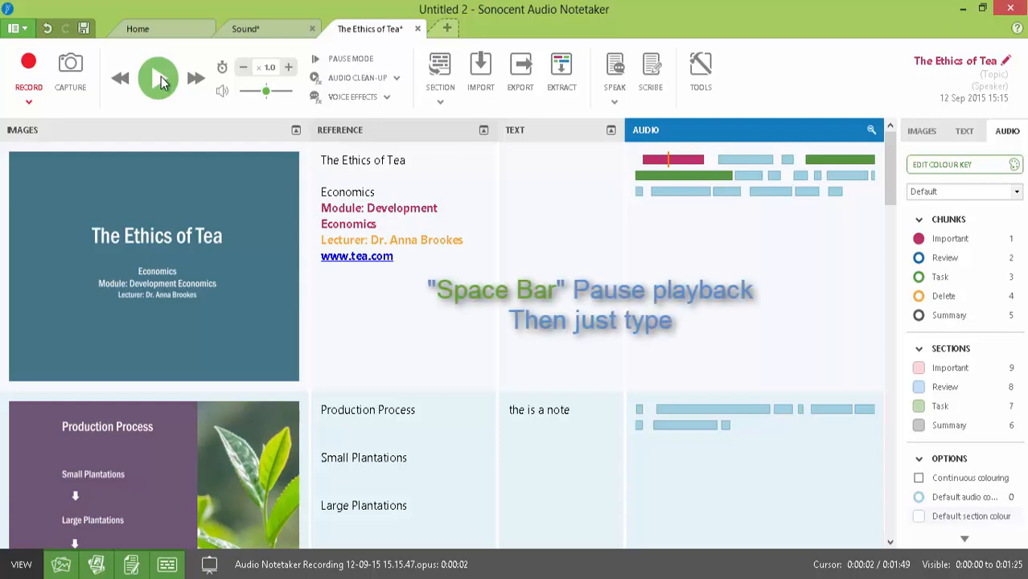
pyautogui.write('Ad ')
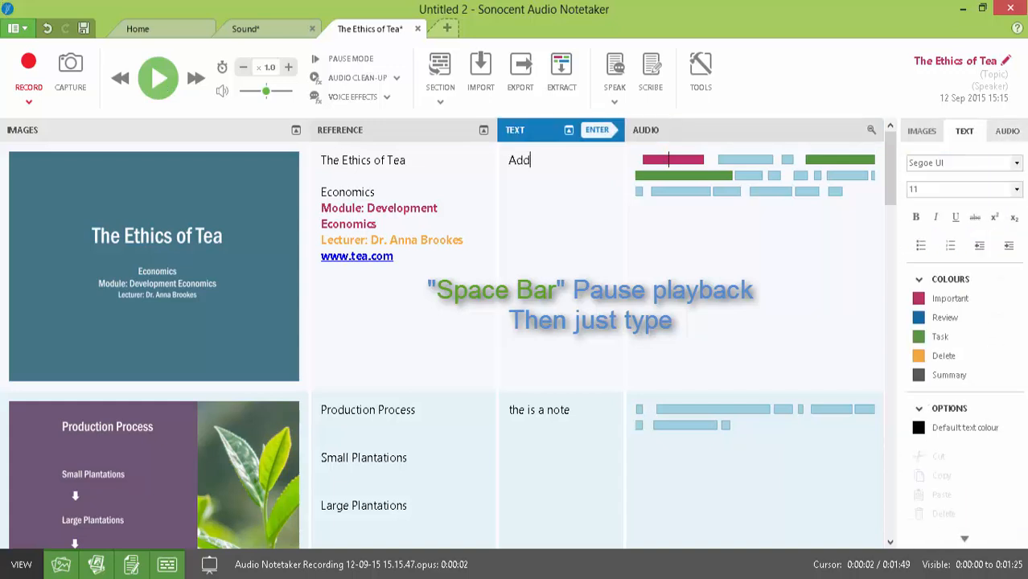
pyautogui.write('ing n')
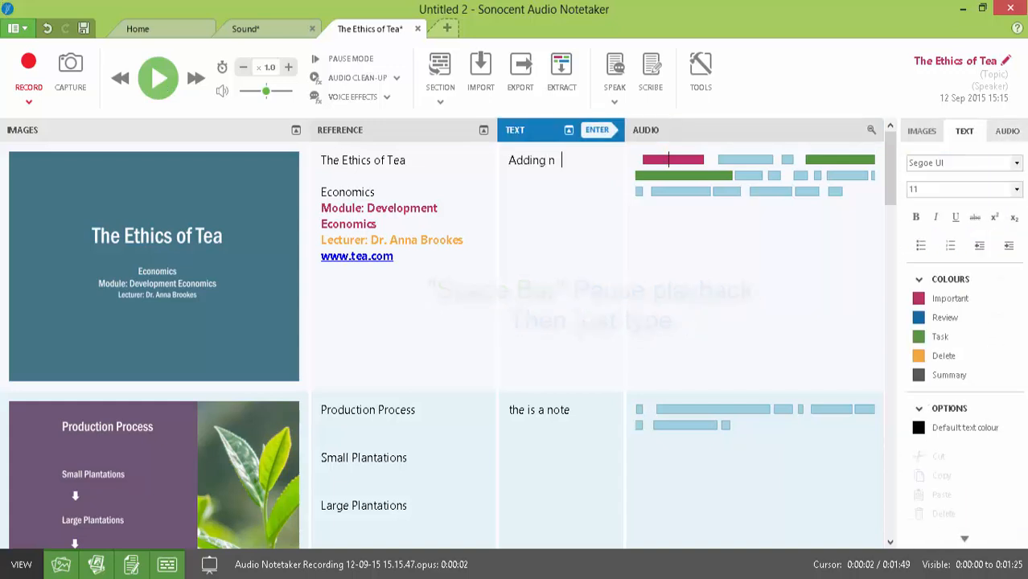
pyautogui.write('o tes')
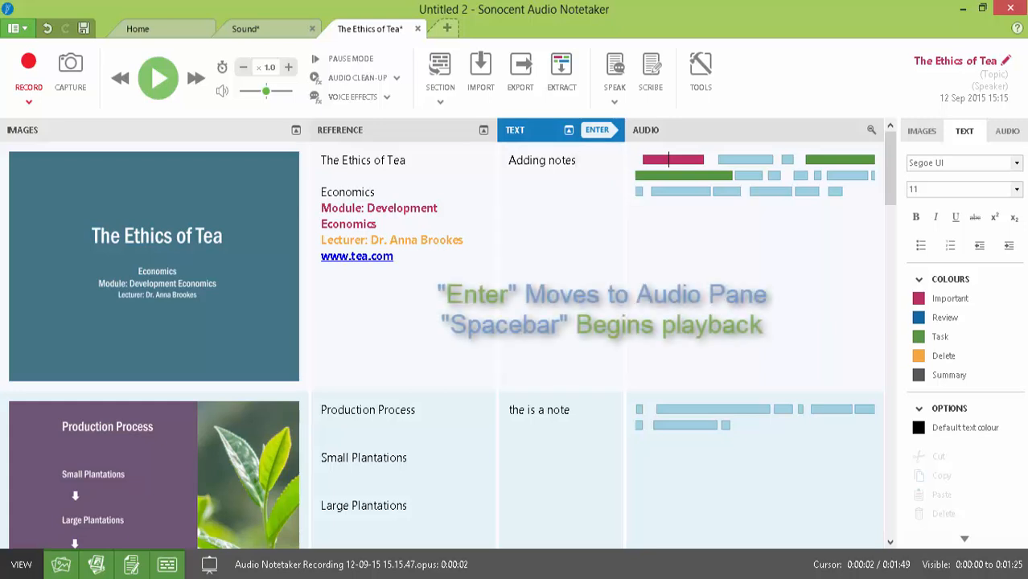
pyautogui.press('Return')
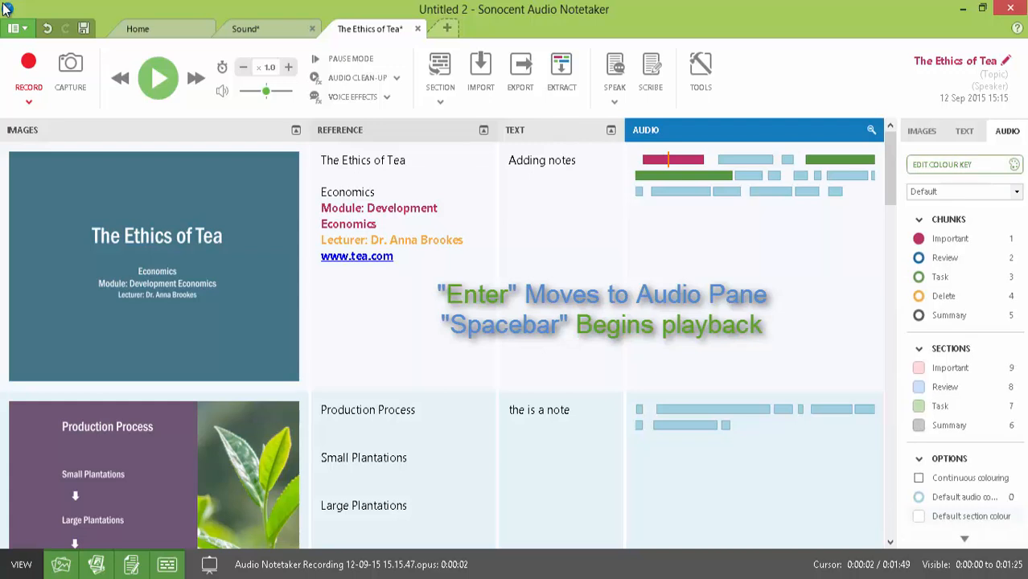
# Resume playback, pause it at the end of the Important chunk, and enter "even more" on a new line in the Text pane
pyautogui.press('space')
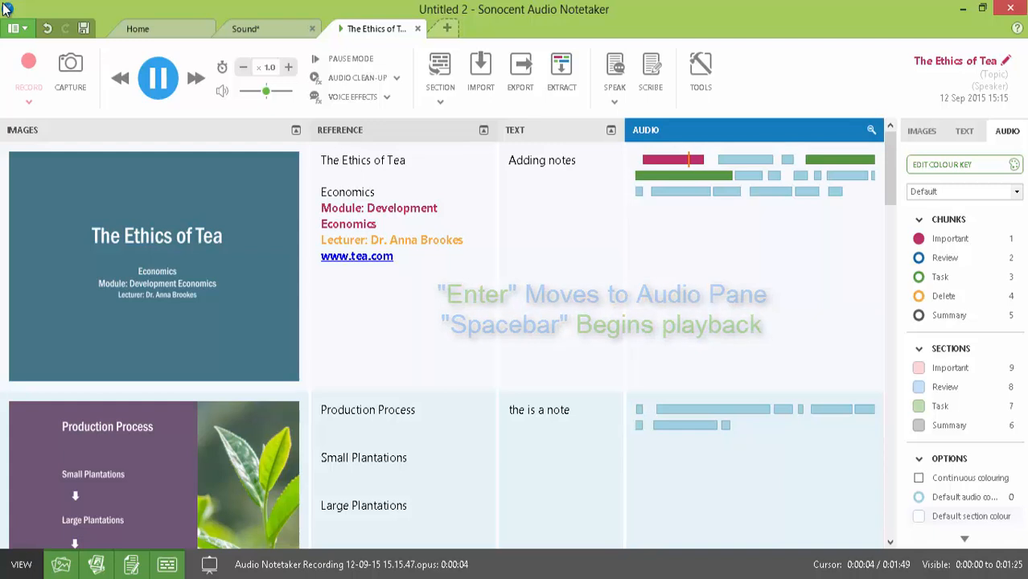
pyautogui.press('space')
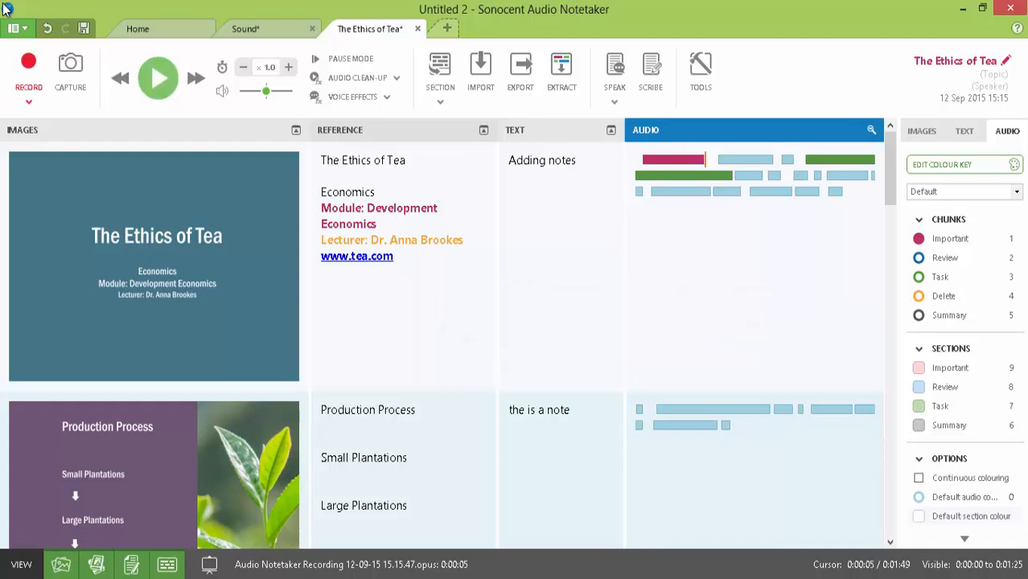
pyautogui.write('e')
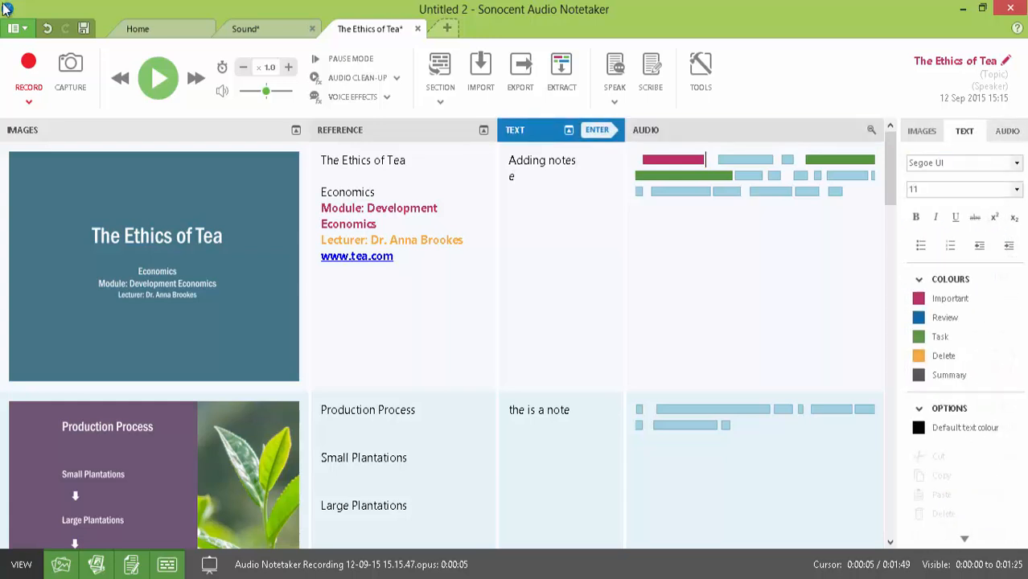
pyautogui.write('ven more')
pyautogui.press('Return')
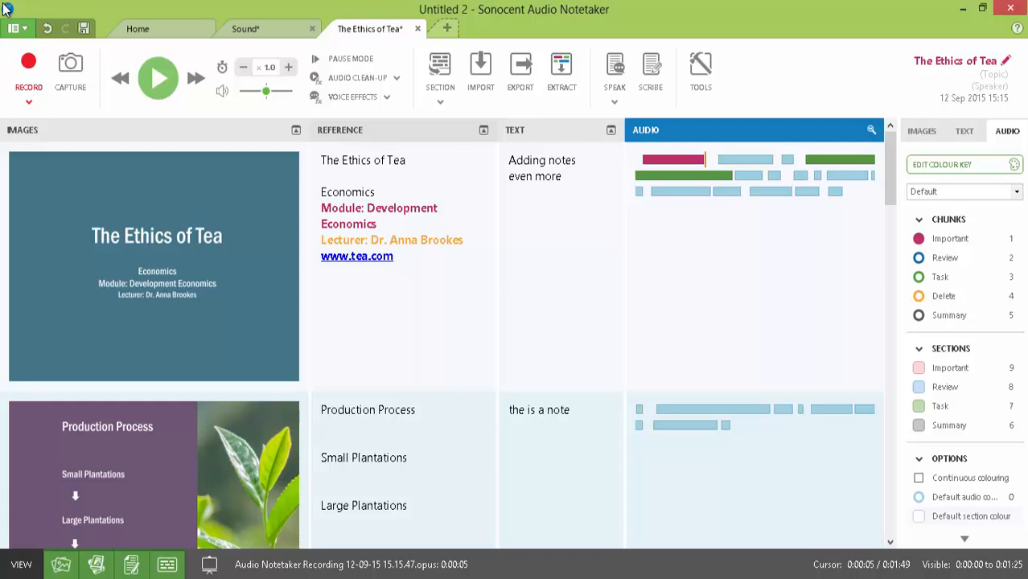
pyautogui.click(560, 70)
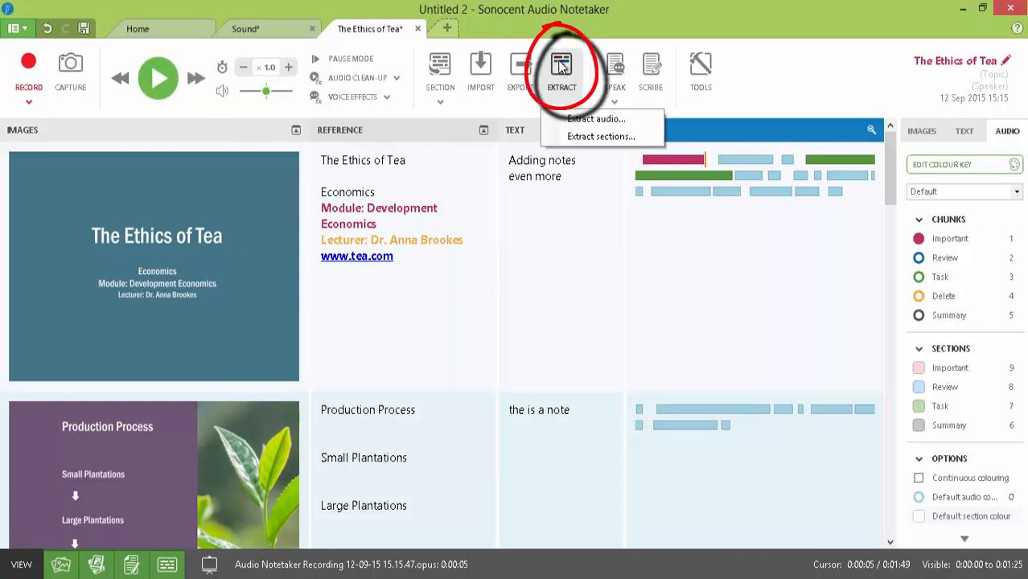
pyautogui.click(595, 119)
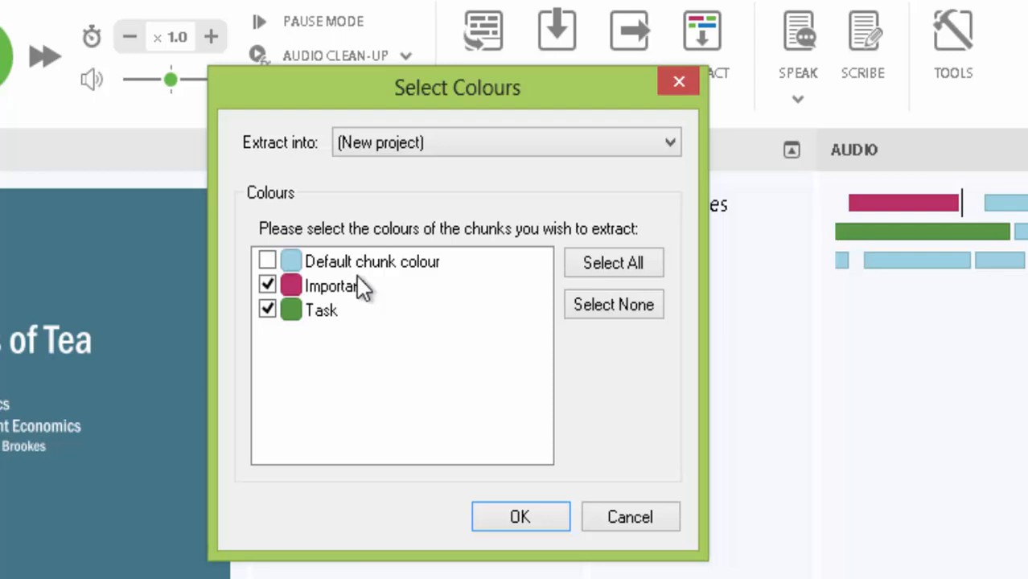
pyautogui.click(455, 144)
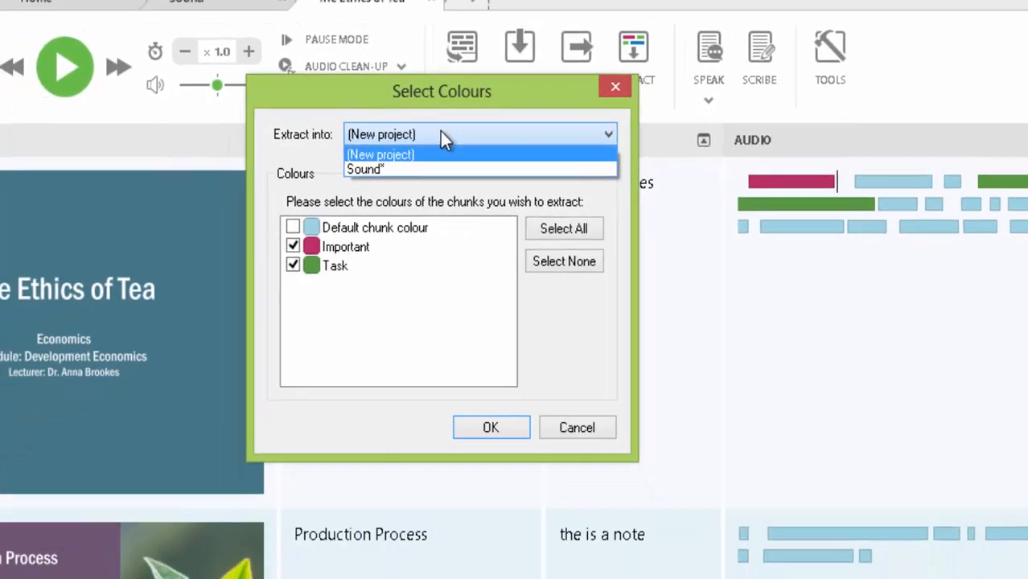
pyautogui.click(440, 133)
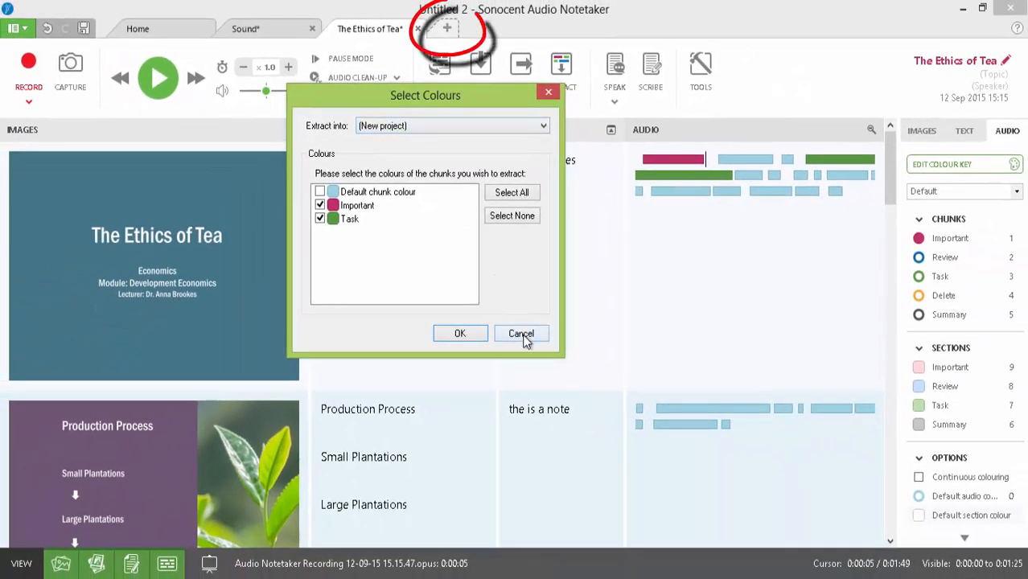
pyautogui.click(521, 334)
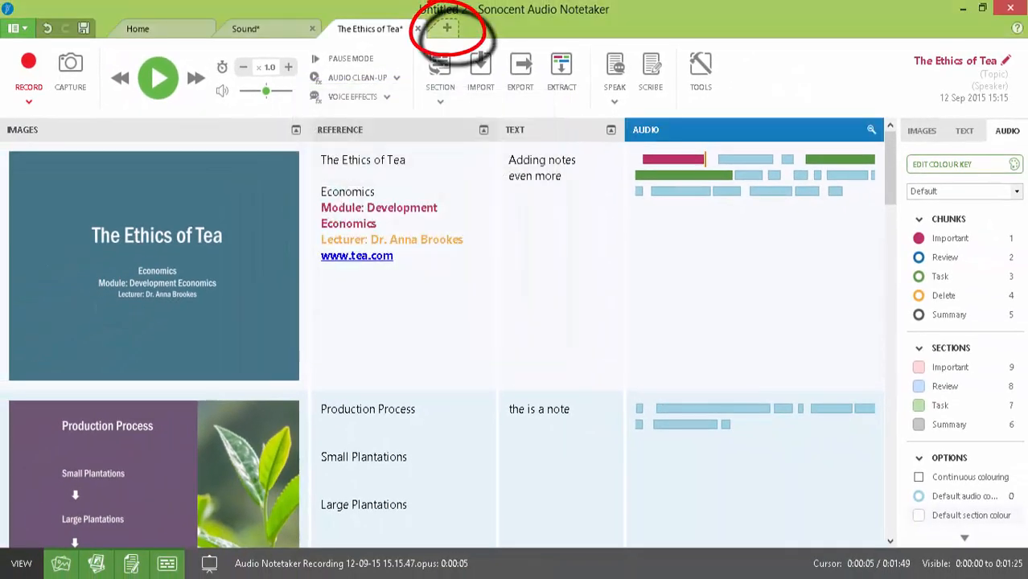
# Create a new project titled "Important tea" and switch back to The Ethics of Tea project
pyautogui.click(448, 30)
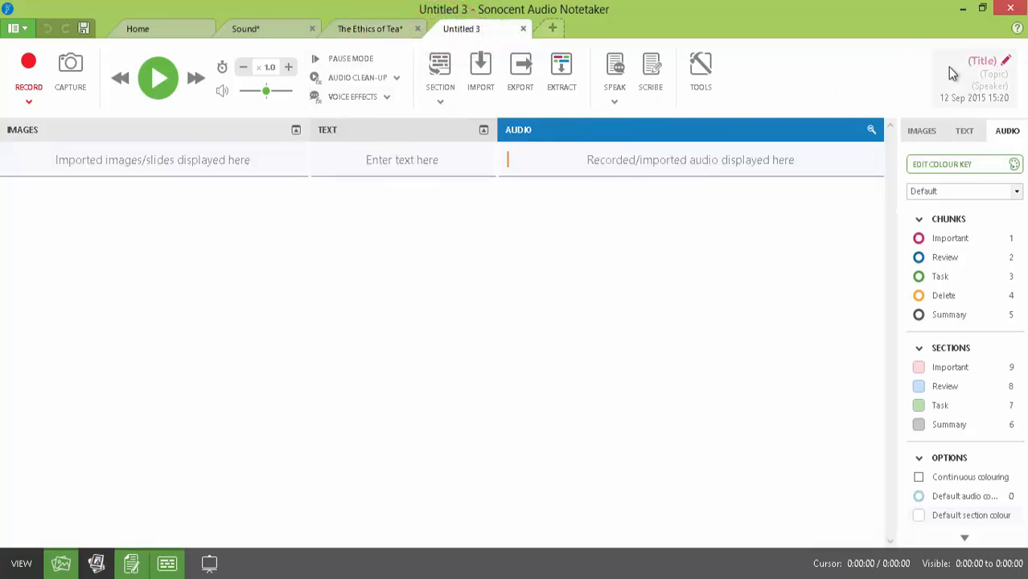
pyautogui.click(987, 66)
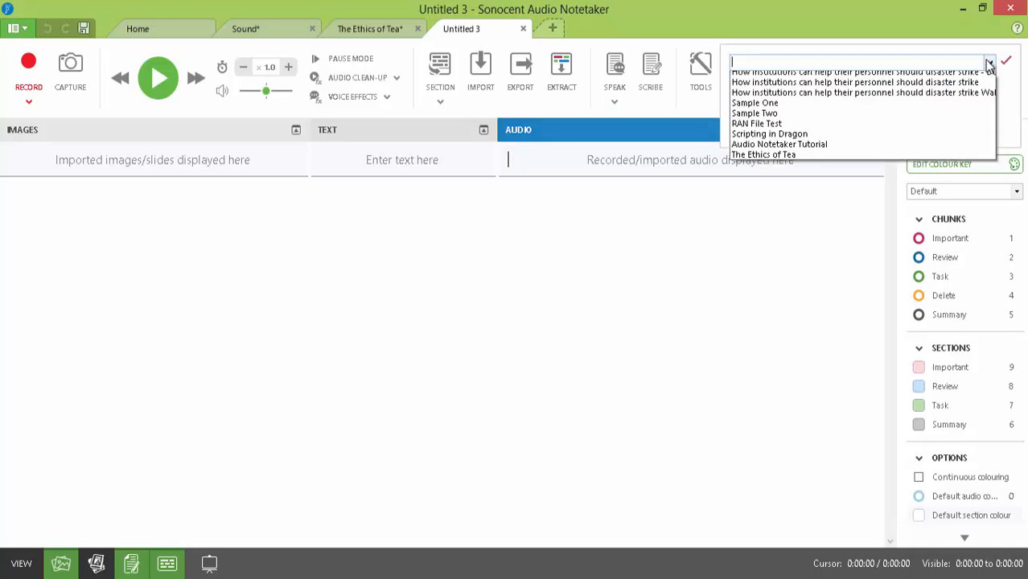
pyautogui.click(766, 61)
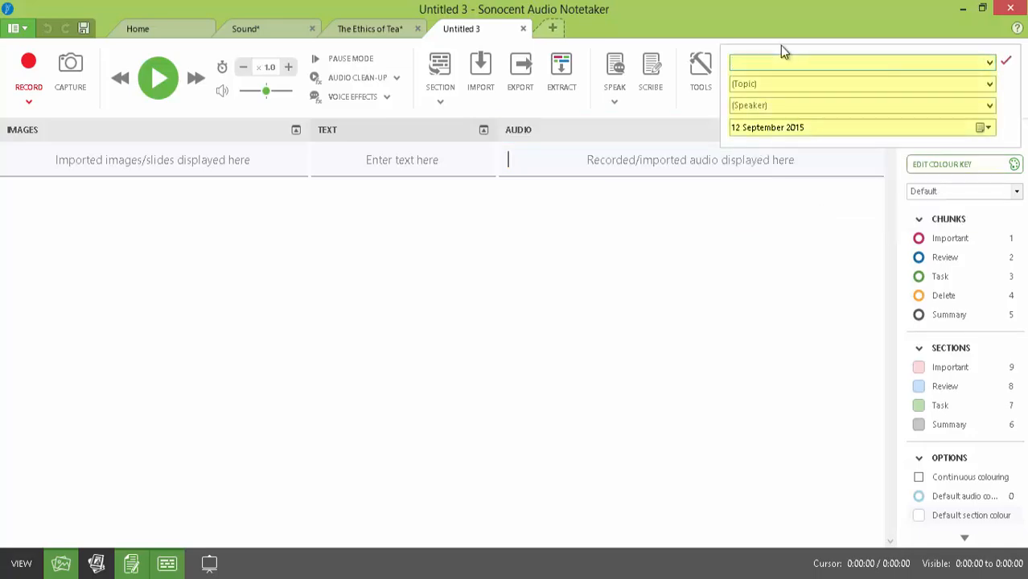
pyautogui.write('Imp')
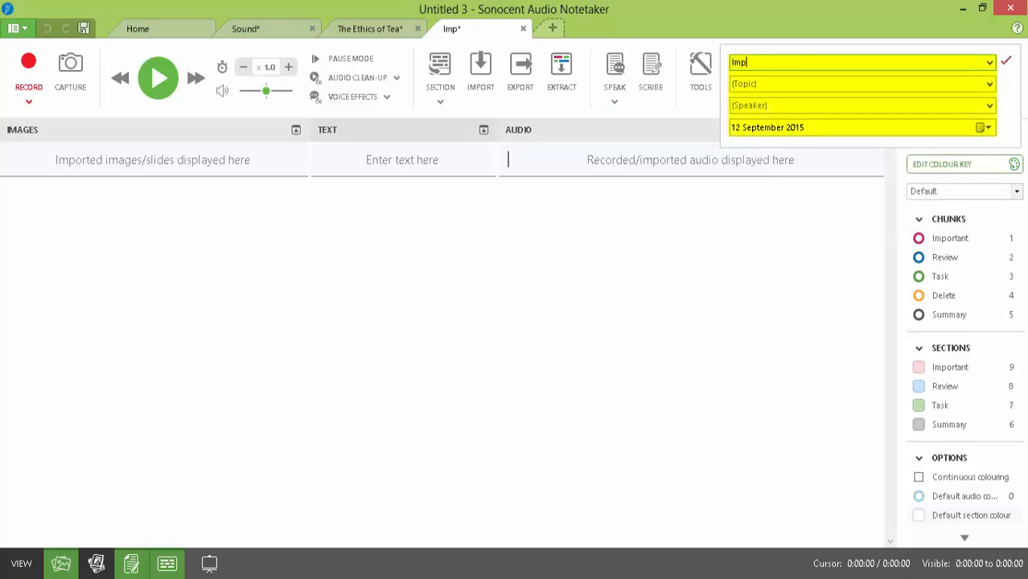
pyautogui.write('ortant tea')
pyautogui.press('Tab')
pyautogui.press('Tab')
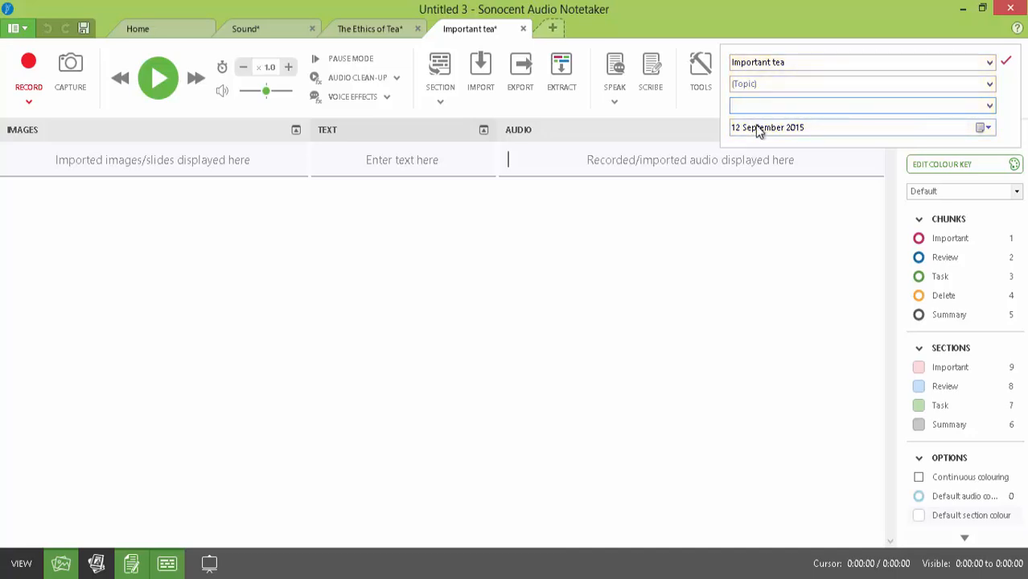
pyautogui.click(1006, 62)
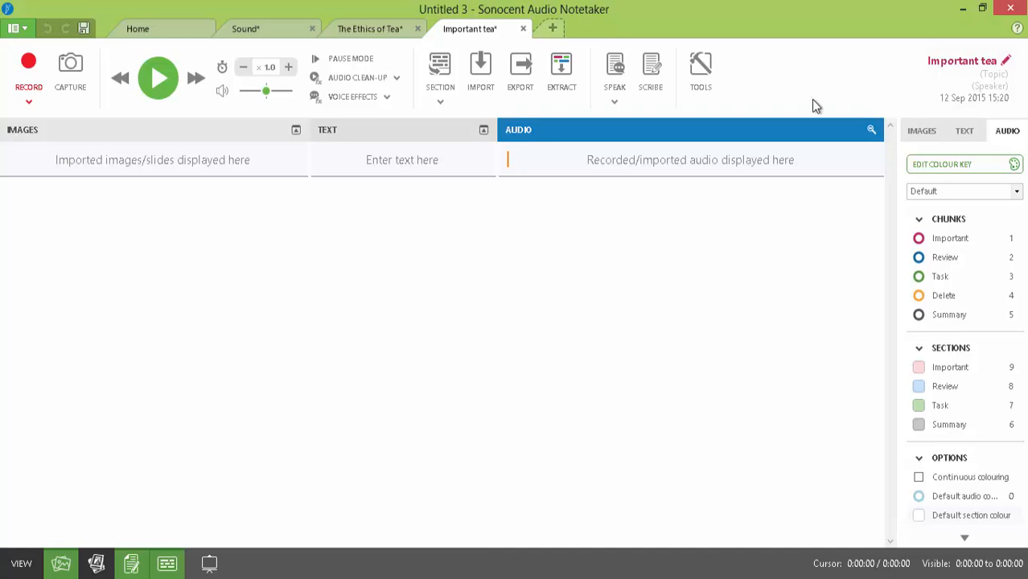
pyautogui.click(207, 164)
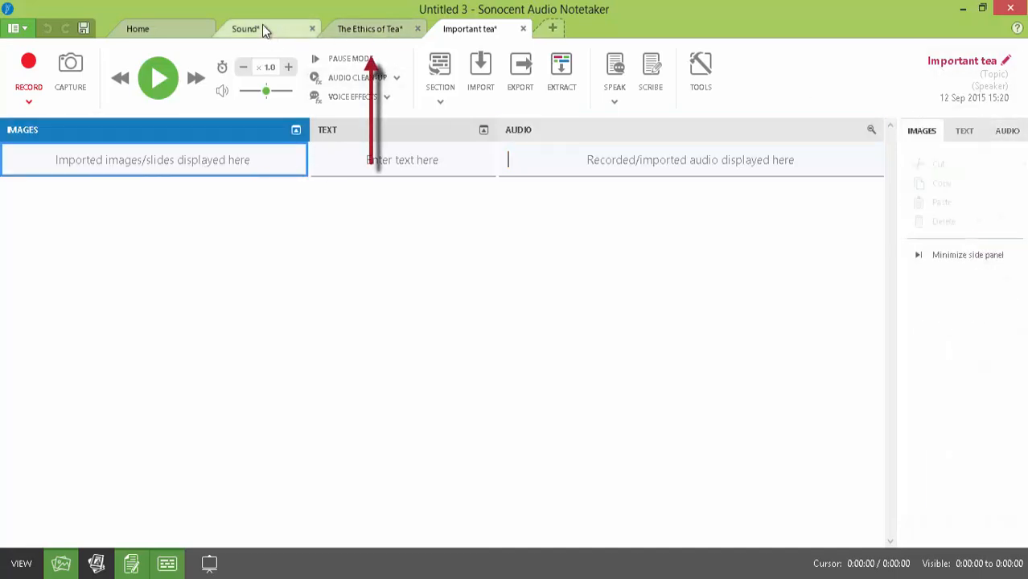
pyautogui.click(372, 34)
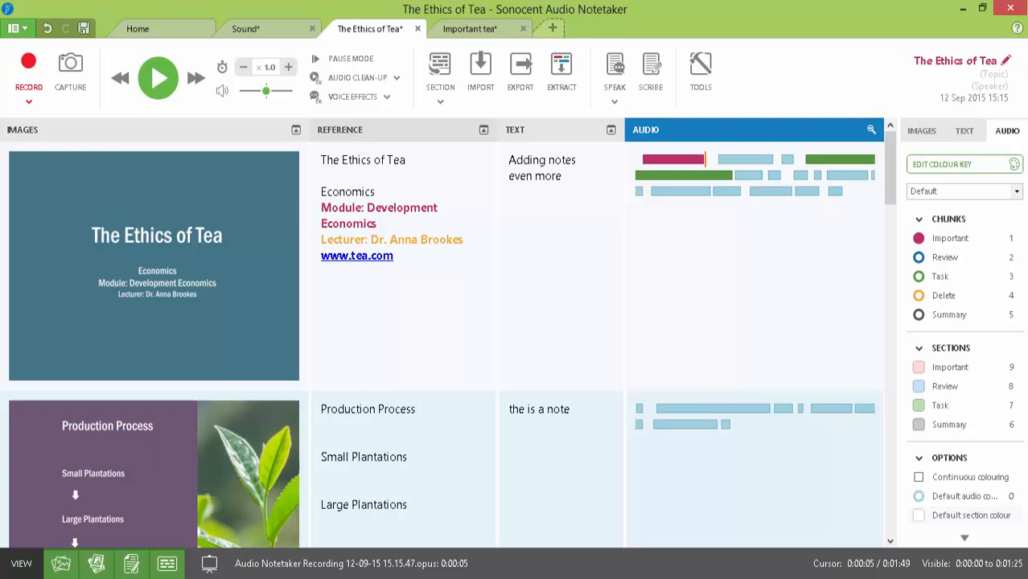
# Extract only the Important audio chunks into the Important tea project and select its Text pane
pyautogui.click(565, 70)
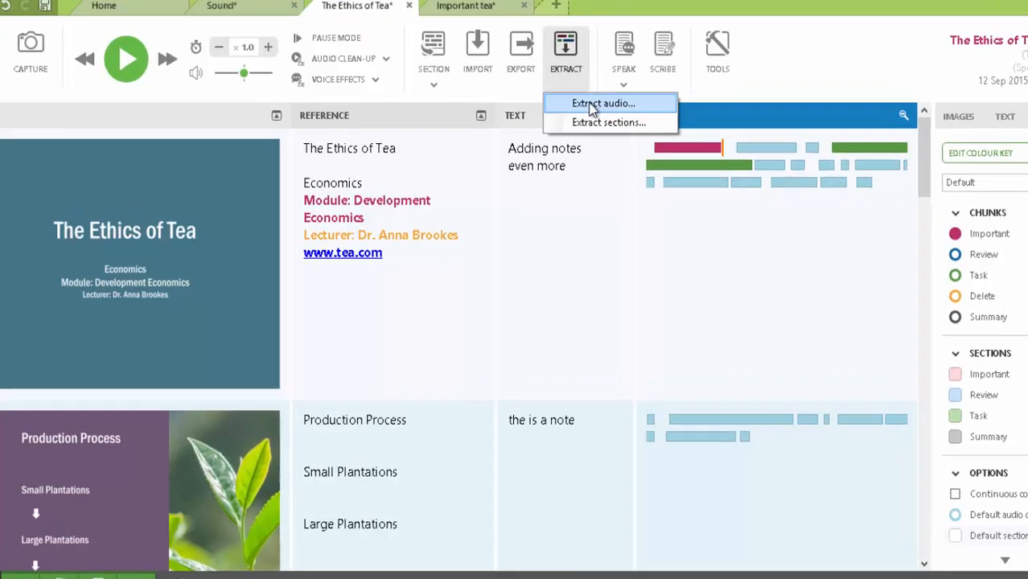
pyautogui.click(591, 119)
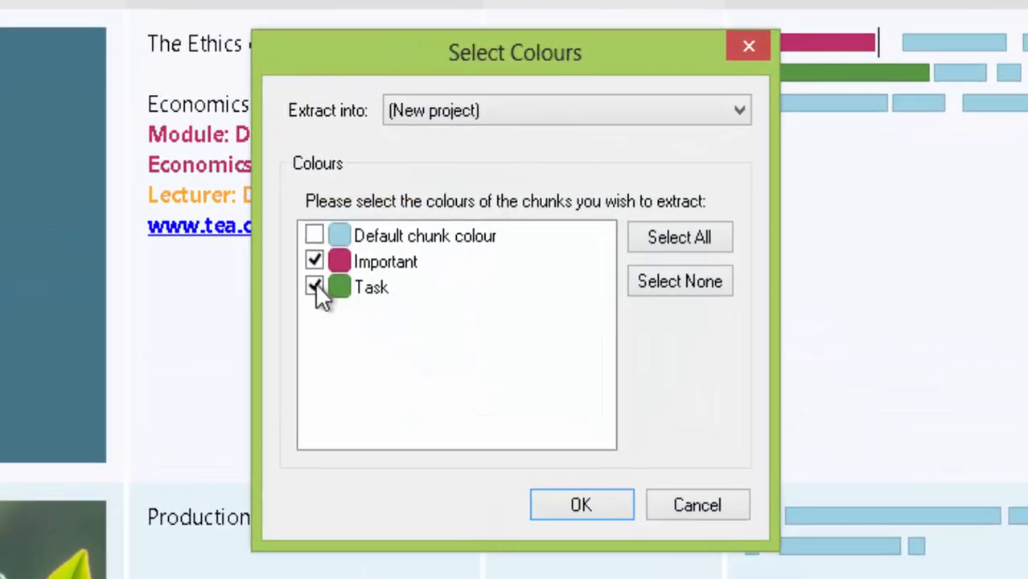
pyautogui.click(607, 122)
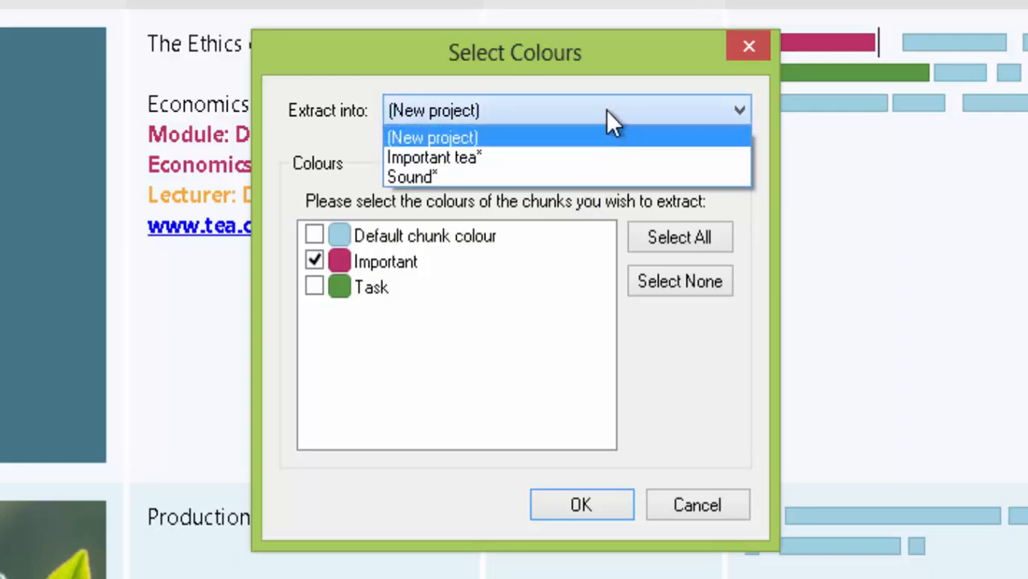
pyautogui.click(493, 157)
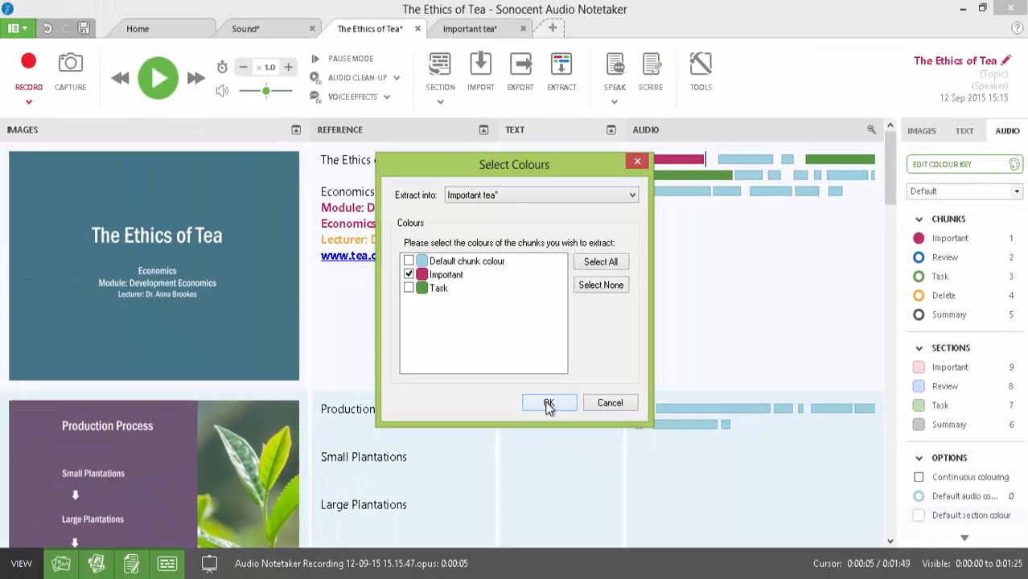
pyautogui.click(548, 404)
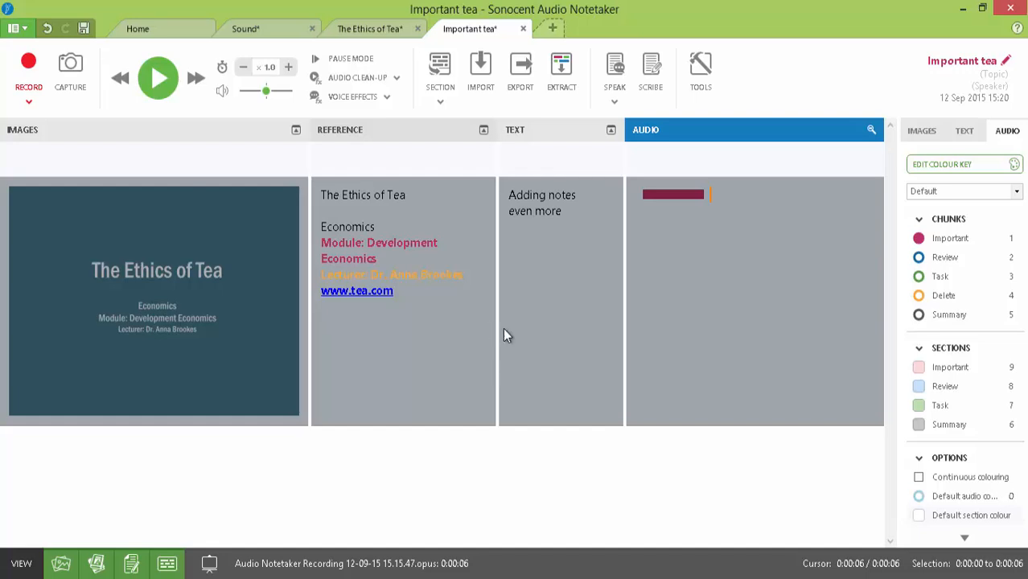
pyautogui.click(561, 211)
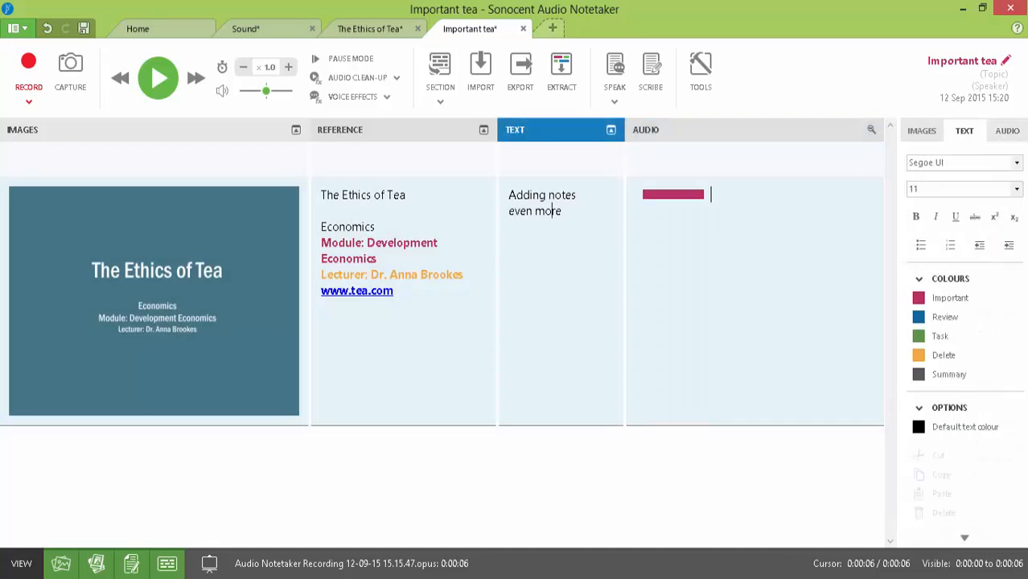
# Return to The Ethics of Tea project and have the "Adding notes" text in the first section read aloud
pyautogui.click(367, 30)
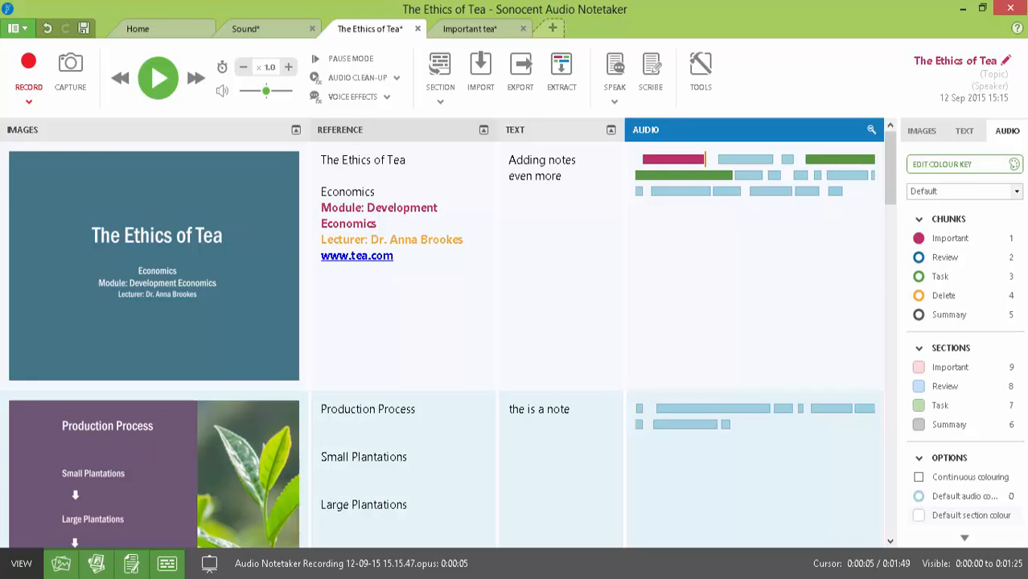
pyautogui.moveTo(508, 160); pyautogui.dragTo(576, 161)
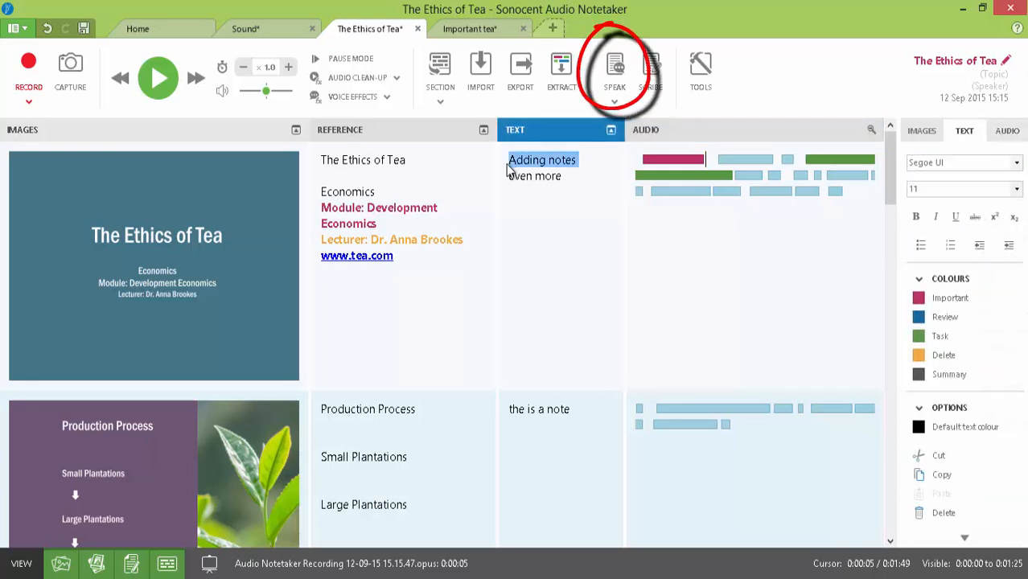
pyautogui.click(615, 97)
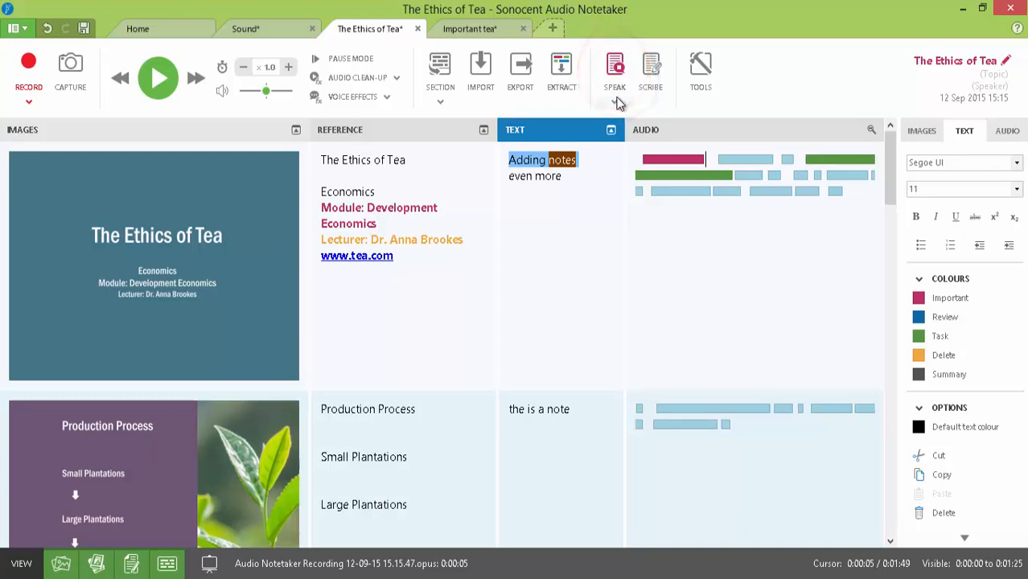
pyautogui.click(562, 176)
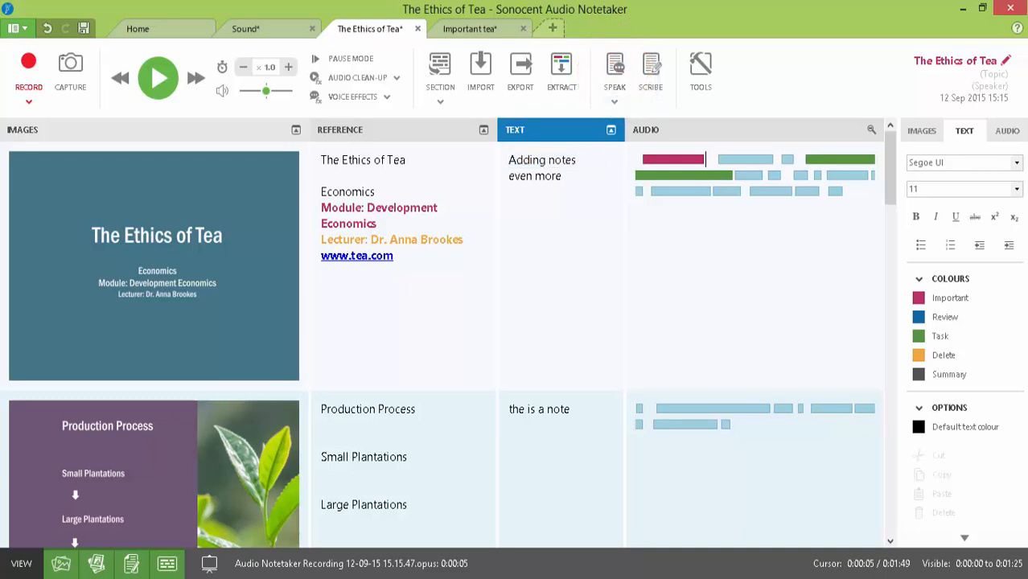
# Play the audio from the beginning, trying the Deeper and Higher voice effects, settle on Deeper, and pause playback
pyautogui.click(625, 170)
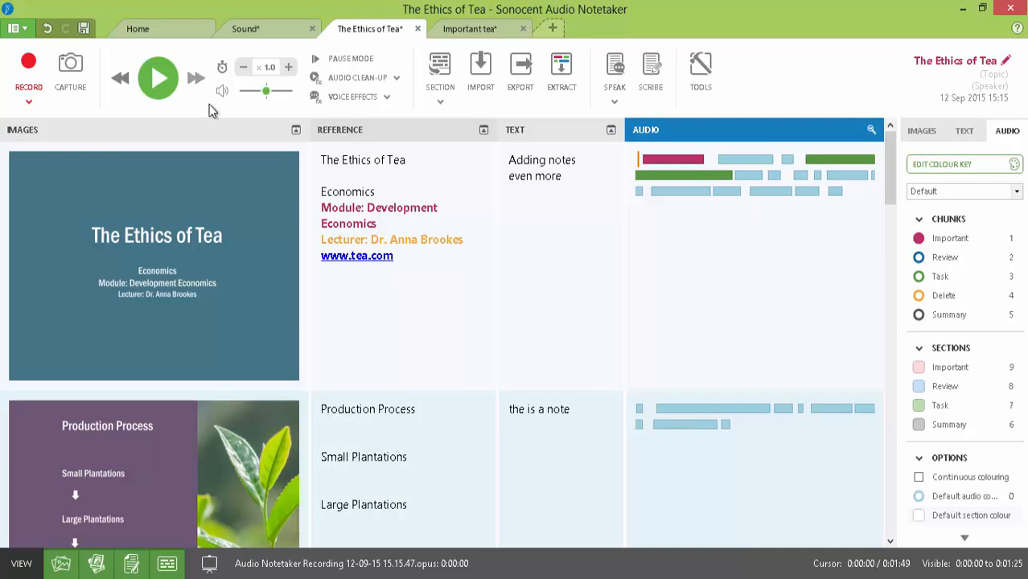
pyautogui.click(370, 98)
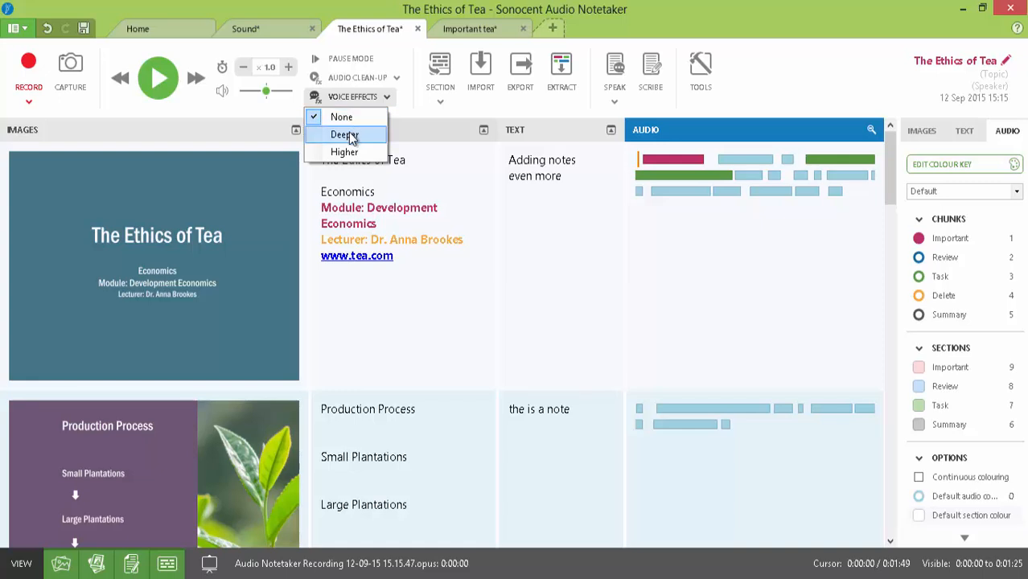
pyautogui.click(319, 3)
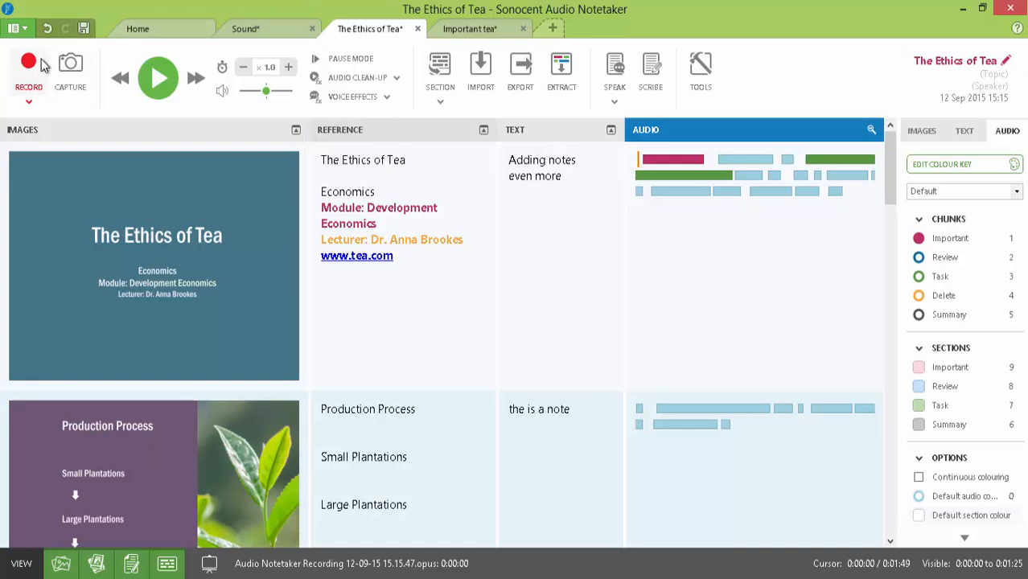
pyautogui.click(160, 85)
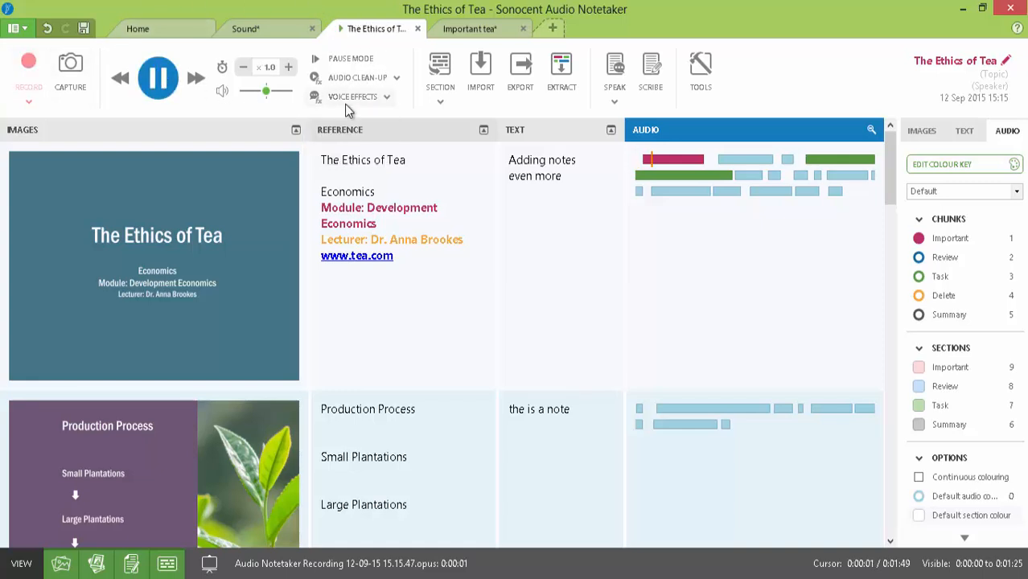
pyautogui.click(381, 100)
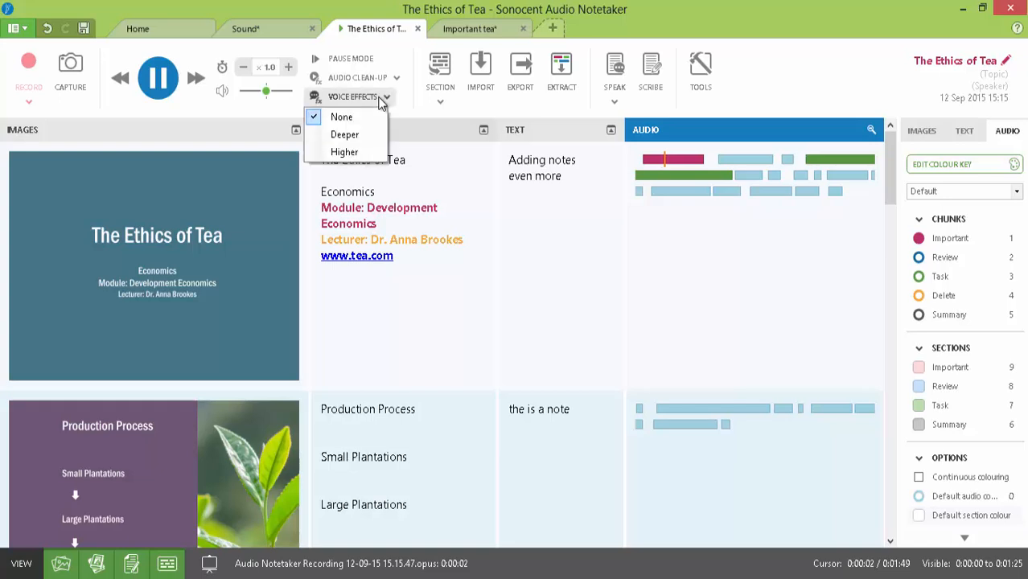
pyautogui.click(347, 139)
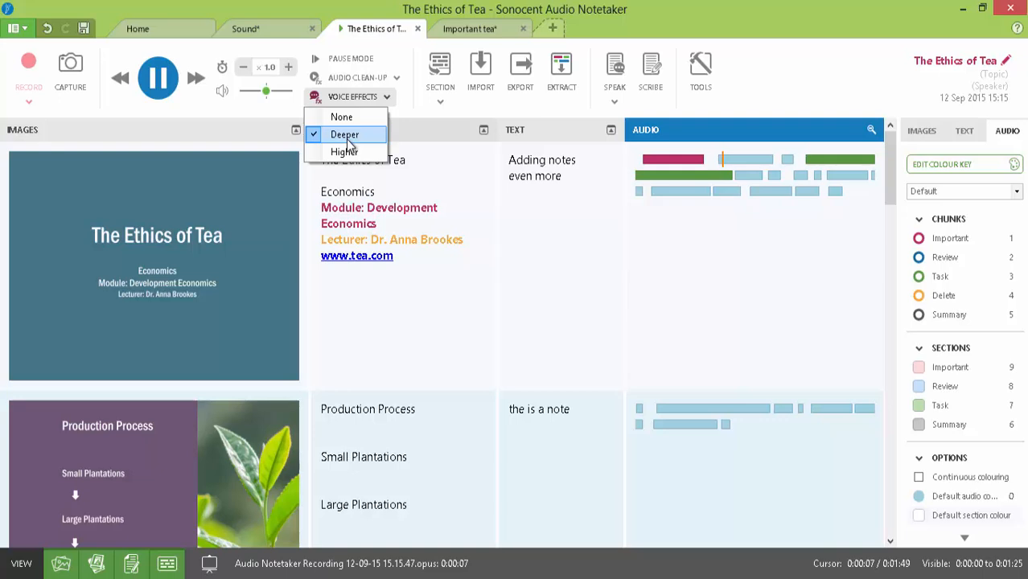
pyautogui.click(343, 154)
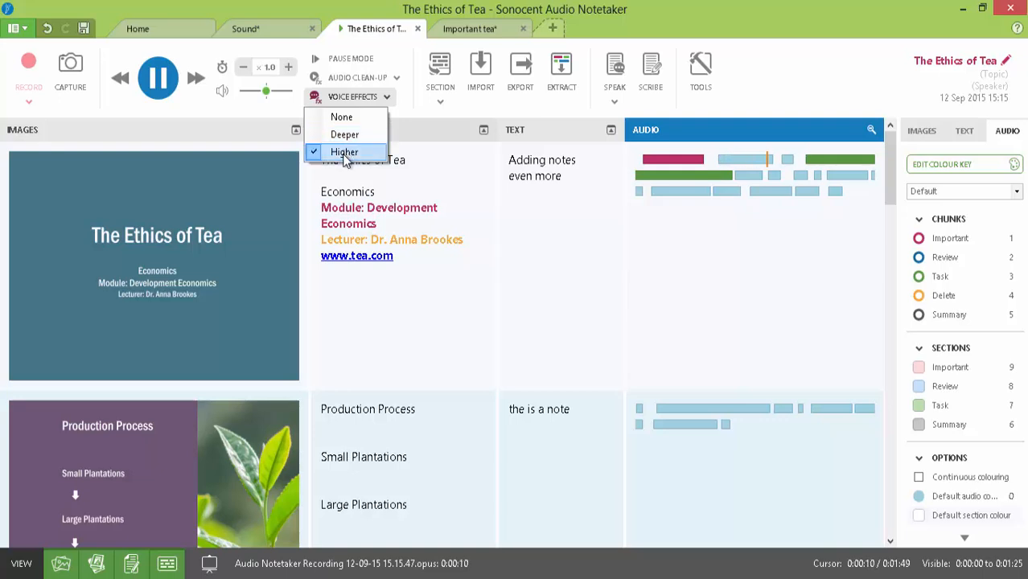
pyautogui.click(345, 138)
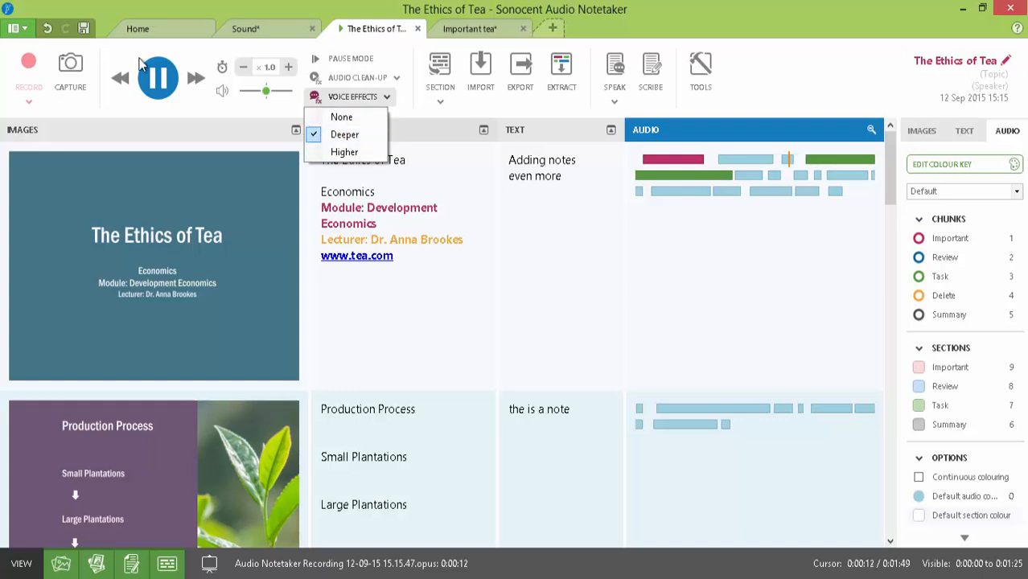
pyautogui.click(157, 77)
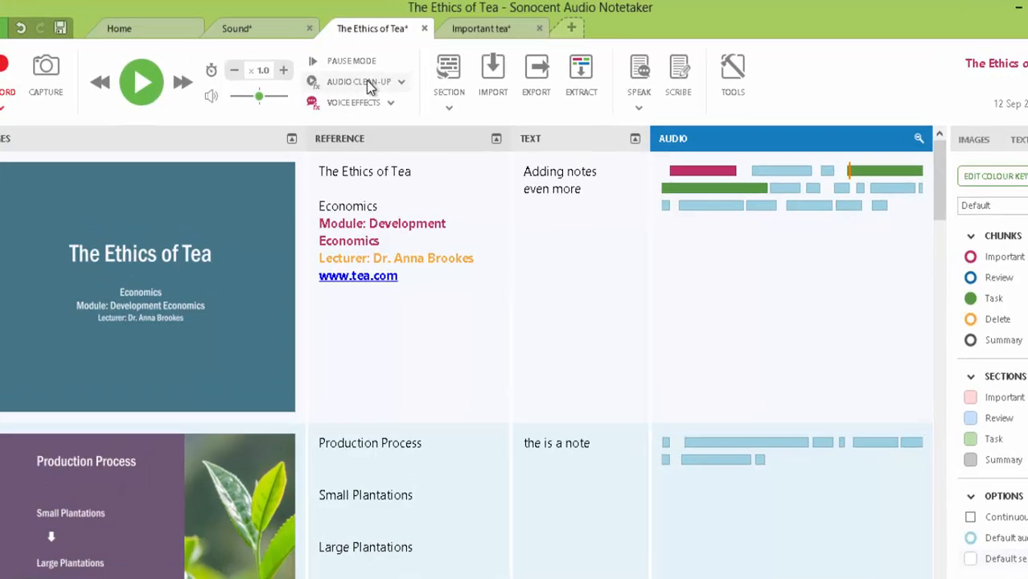
# Look through the audio clean-up options for noise cancellation, brightening and automatic volume adjustment
pyautogui.click(364, 76)
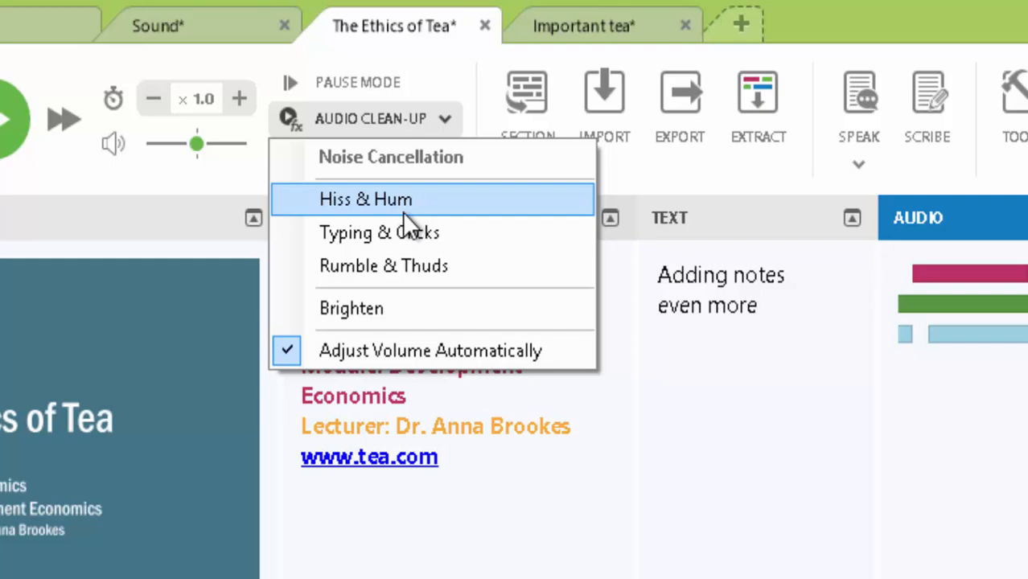
pyautogui.click(726, 306)
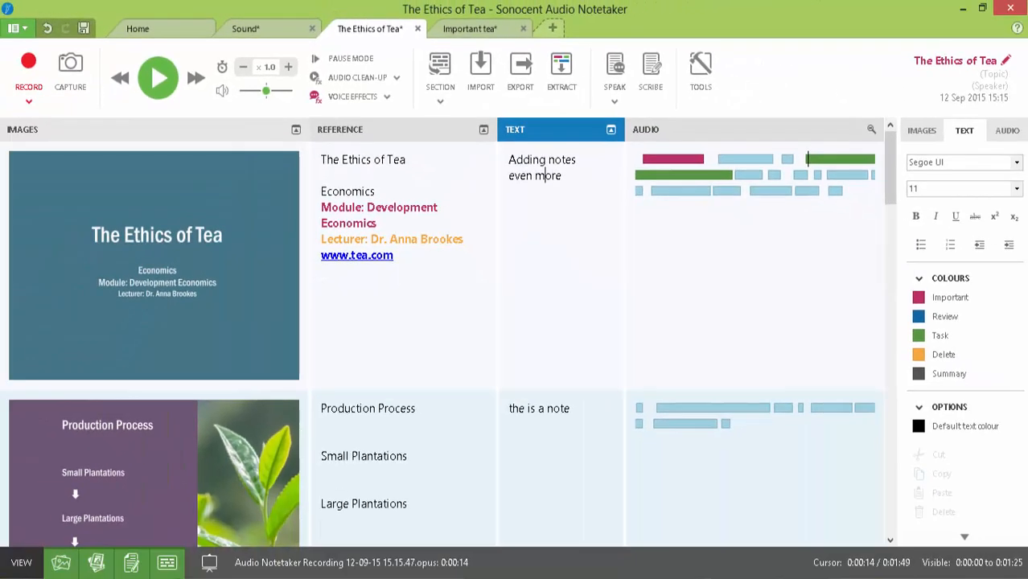
# Colour the first section as Important and the Production Process section as Summary
pyautogui.click(640, 159)
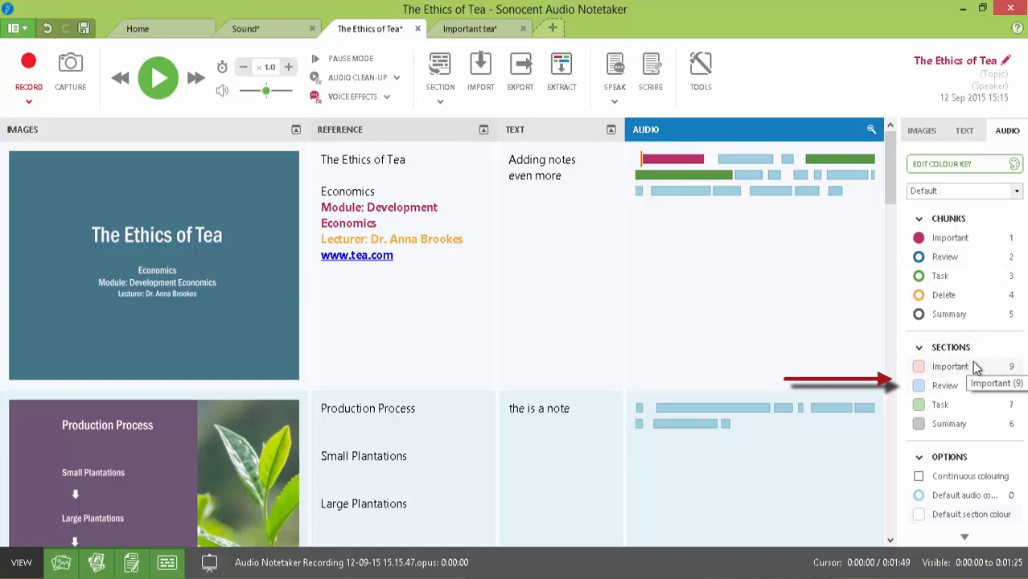
pyautogui.click(950, 367)
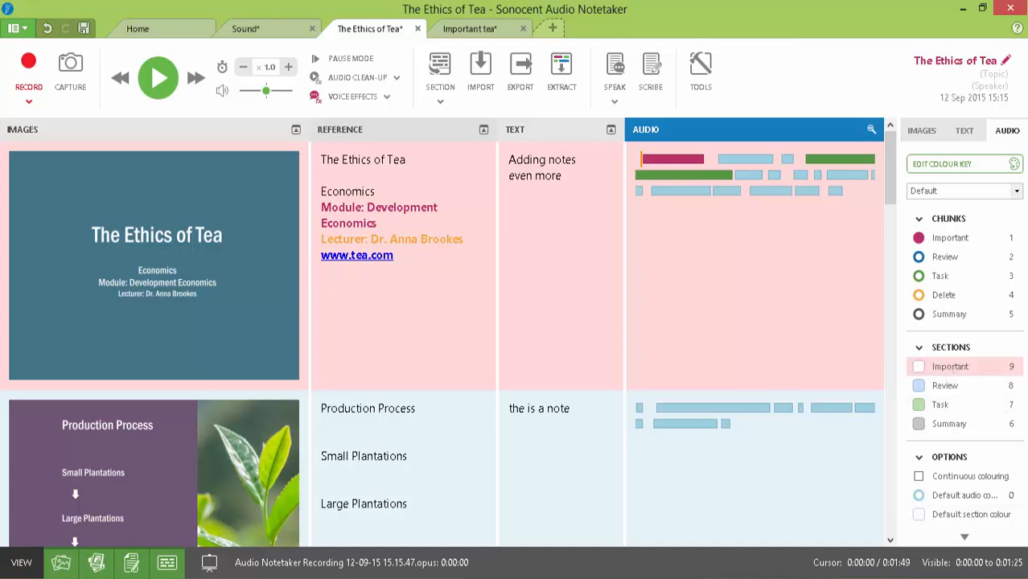
pyautogui.click(804, 450)
pyautogui.click(952, 425)
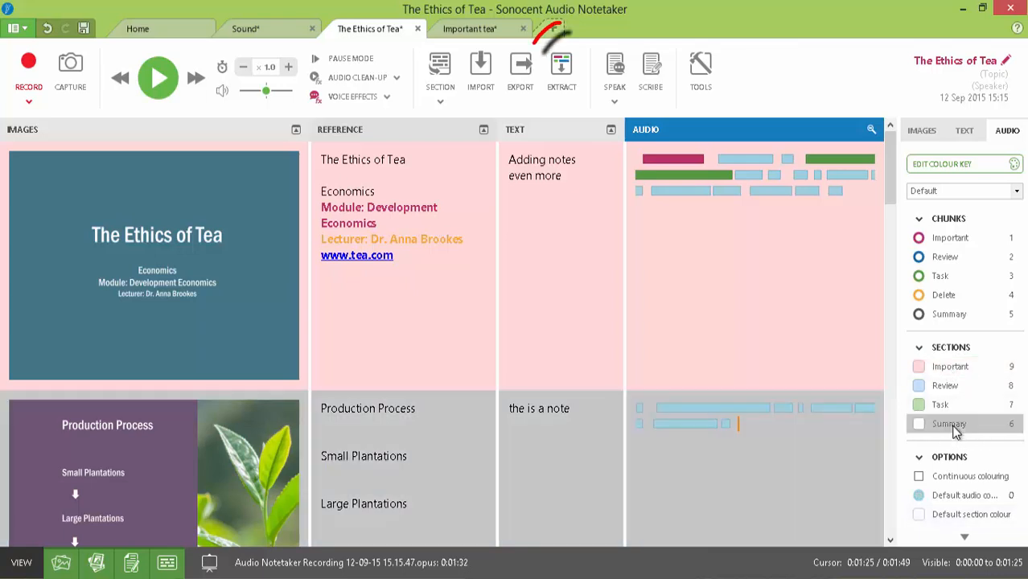
# Place the audio cursor at the end of the first section and examine the option for extracting sections
pyautogui.click(843, 191)
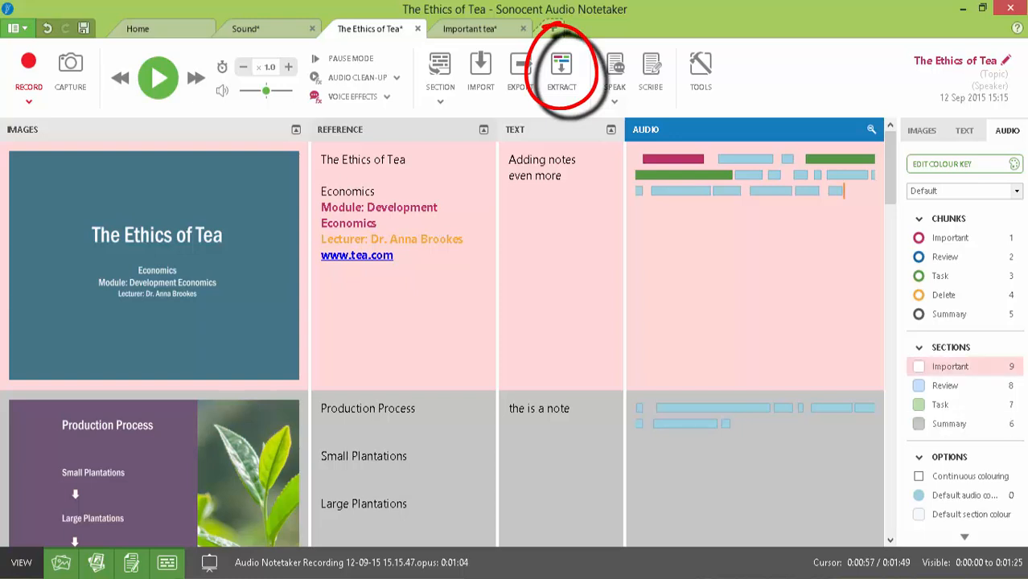
pyautogui.click(561, 72)
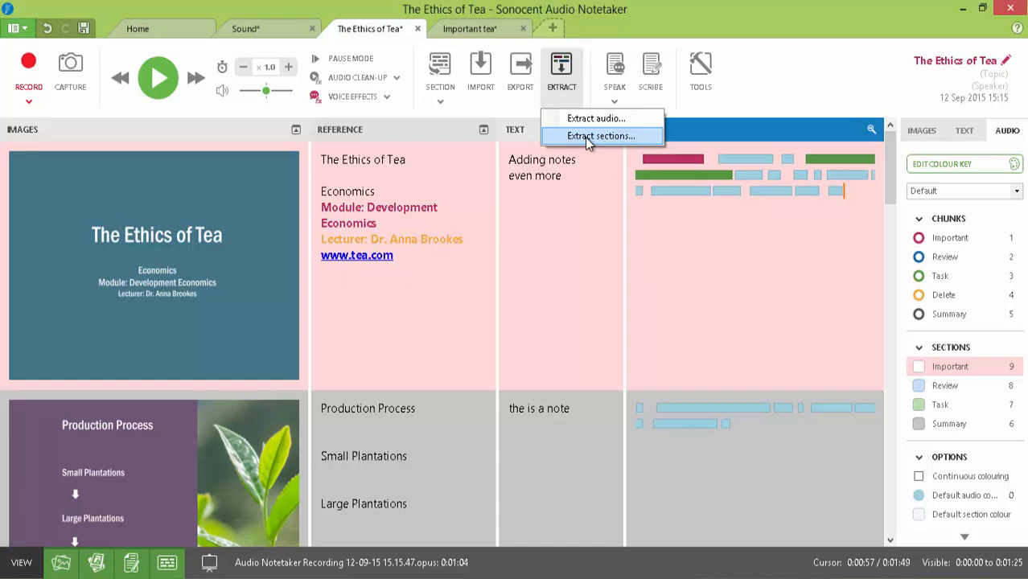
pyautogui.click(587, 136)
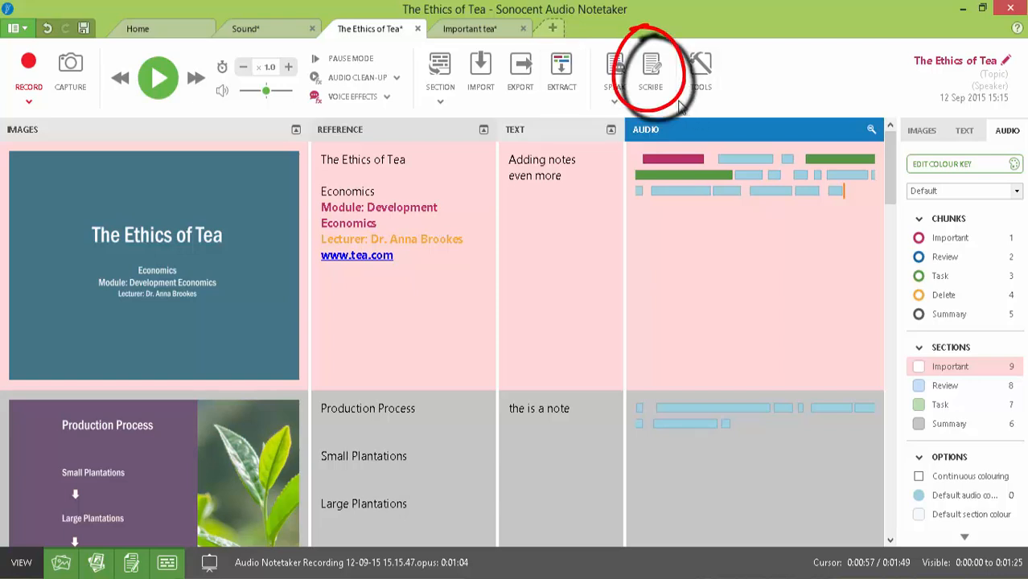
# Delete both lines of notes, "Adding notes" and "even more", from the first section's Text pane
pyautogui.click(650, 80)
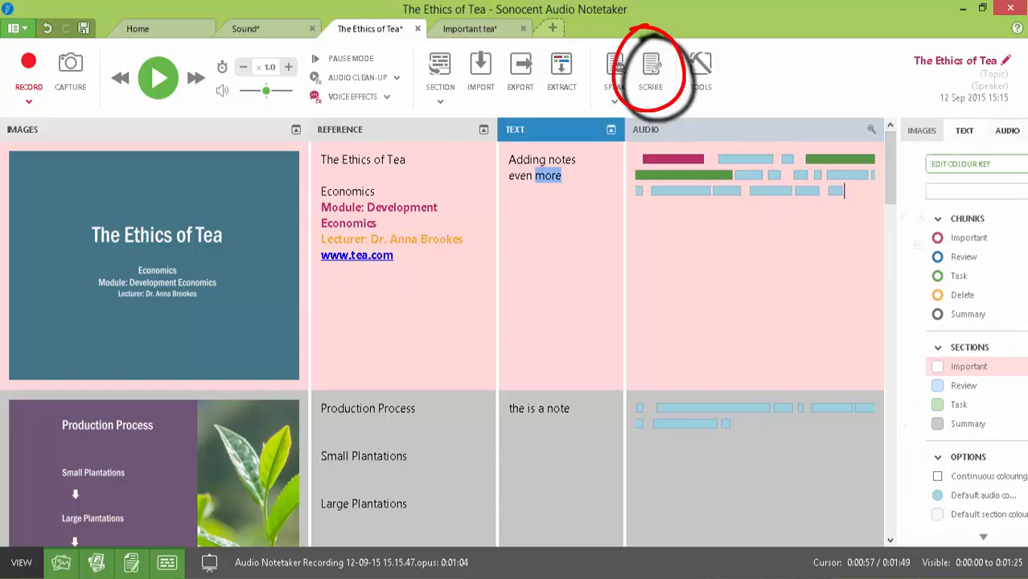
pyautogui.moveTo(536, 175); pyautogui.dragTo(513, 157)
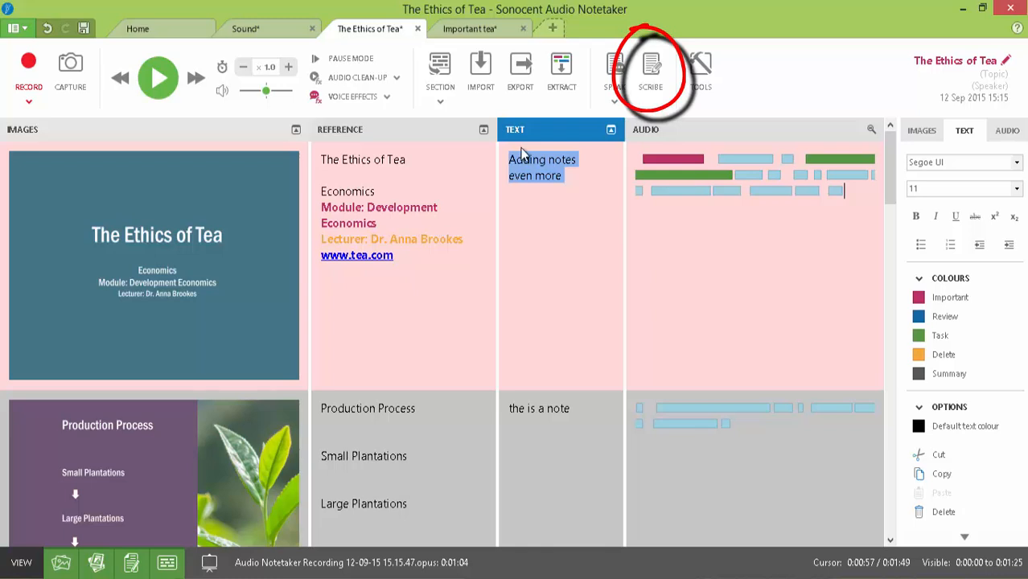
pyautogui.press('Delete')
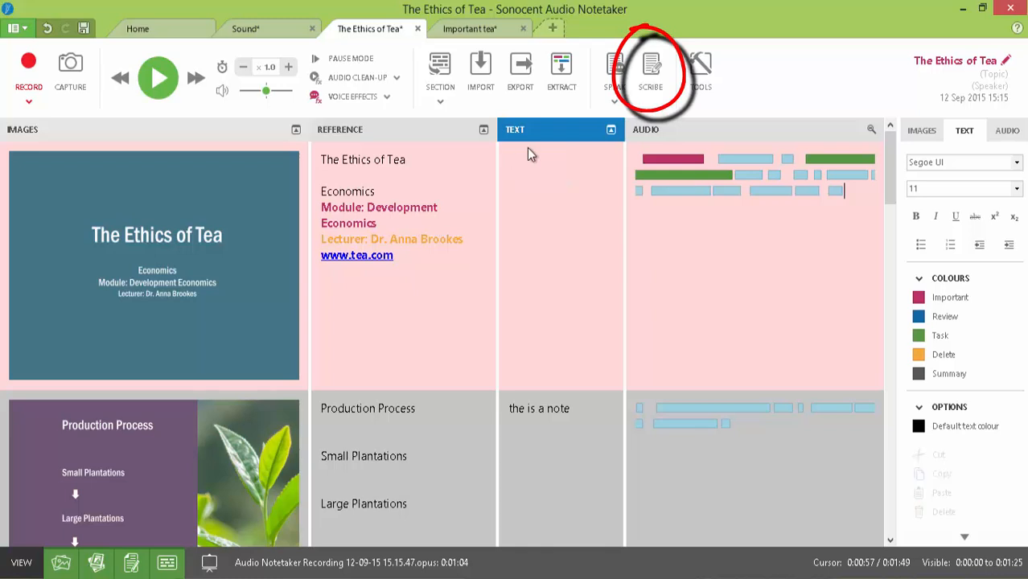
# Open the AudioNOTETAKER user profile for Dragon NaturallySpeaking speech recognition and confirm the configuration
pyautogui.click(651, 71)
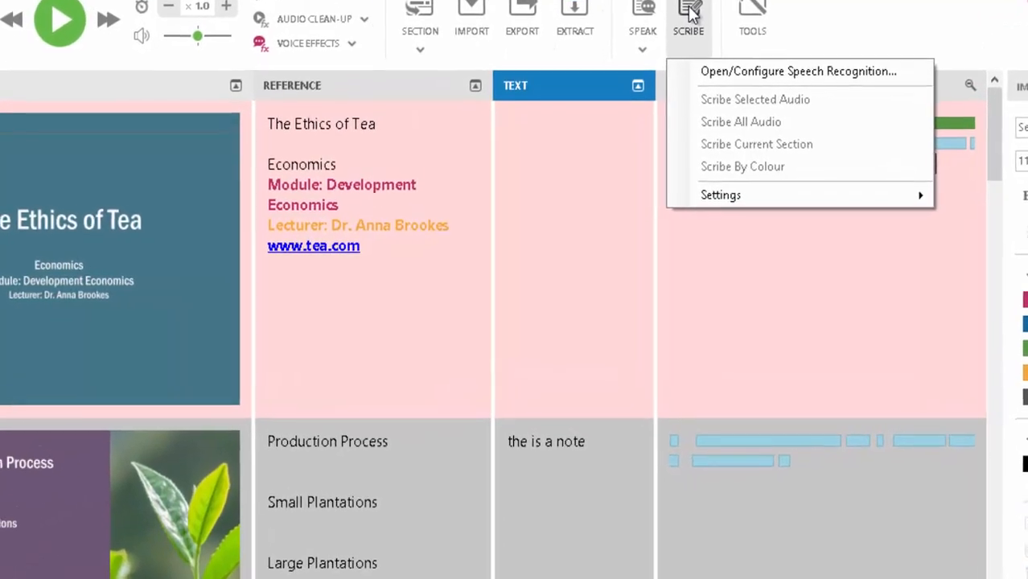
pyautogui.click(712, 71)
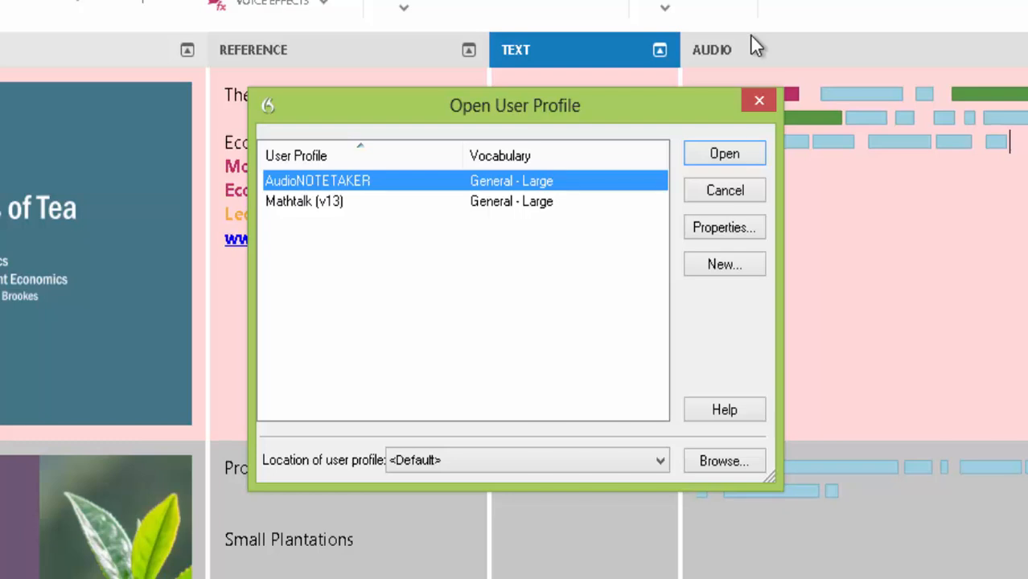
pyautogui.click(700, 151)
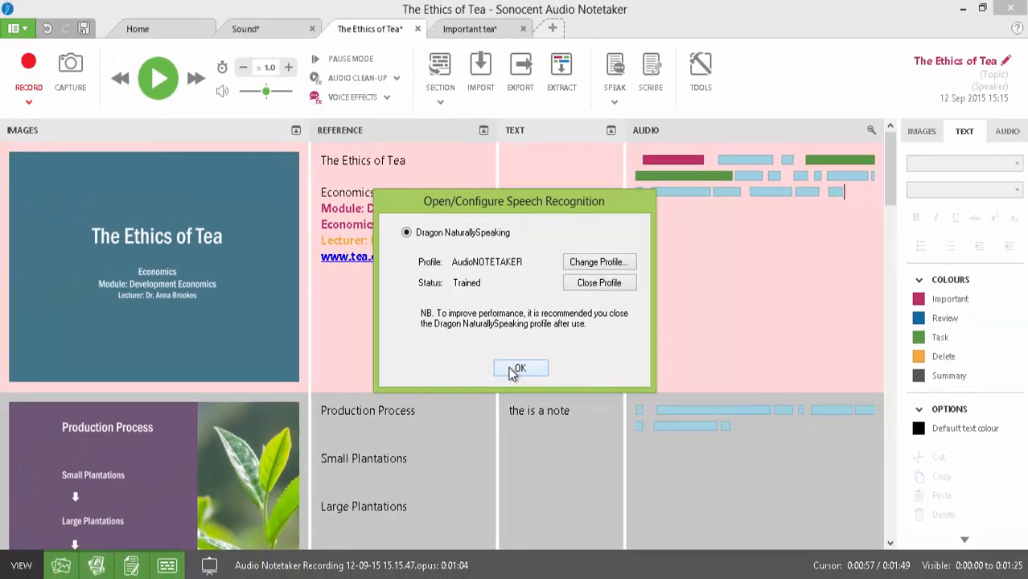
pyautogui.click(519, 368)
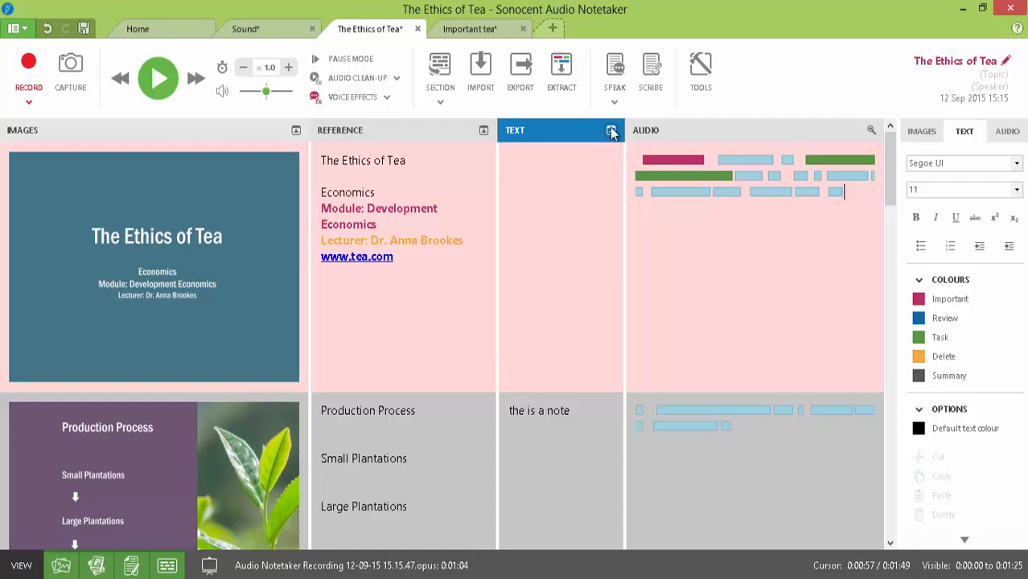
# Transcribe the current section's audio into the Text pane, keeping the text coloured with the chunk colours
pyautogui.click(653, 74)
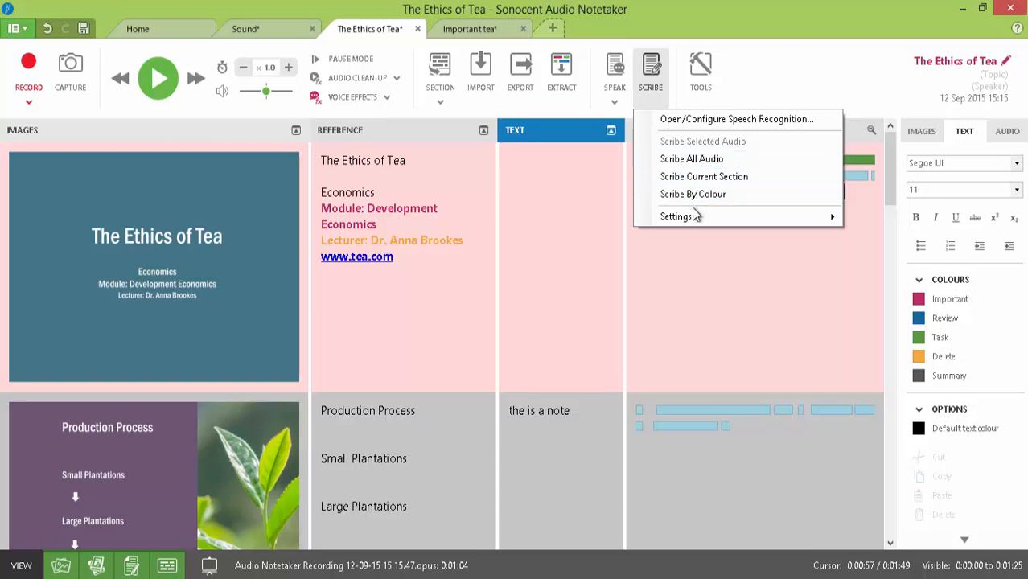
pyautogui.moveTo(691, 217)
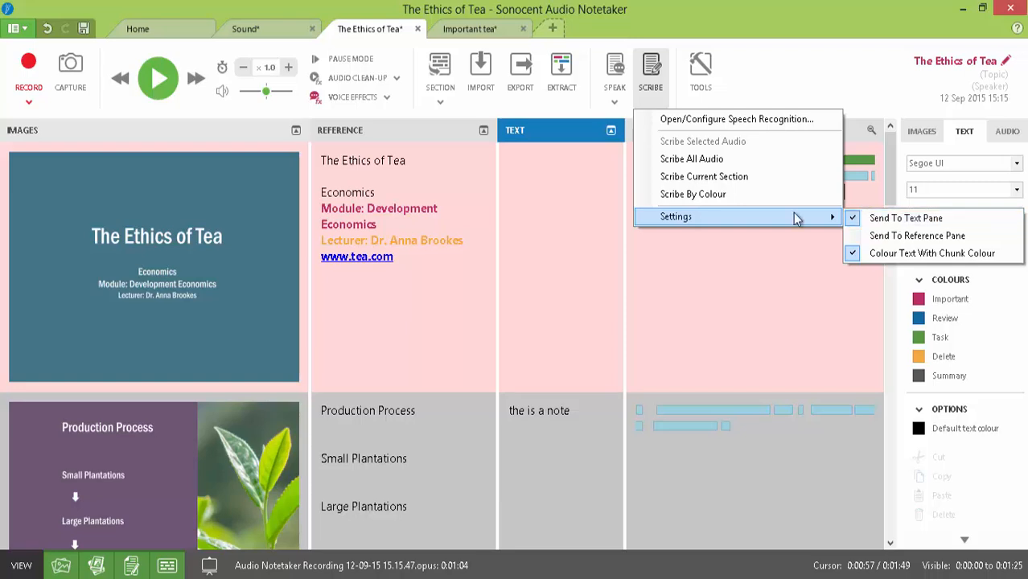
pyautogui.click(716, 177)
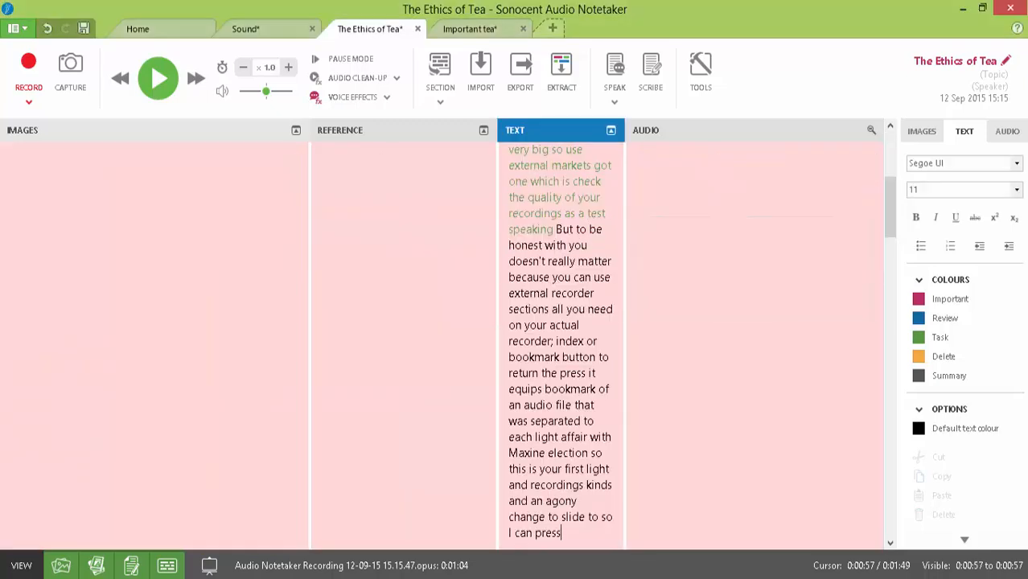
# Have the transcribed notes read aloud from the beginning of the first section's text, and stop the reading partway through
pyautogui.scroll(5, 560, 345)
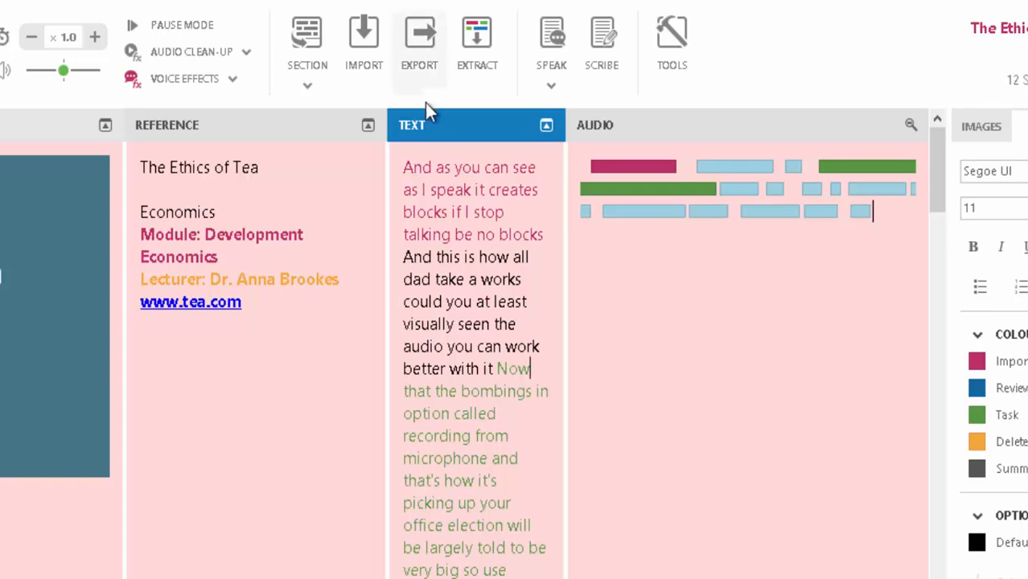
pyautogui.click(404, 167)
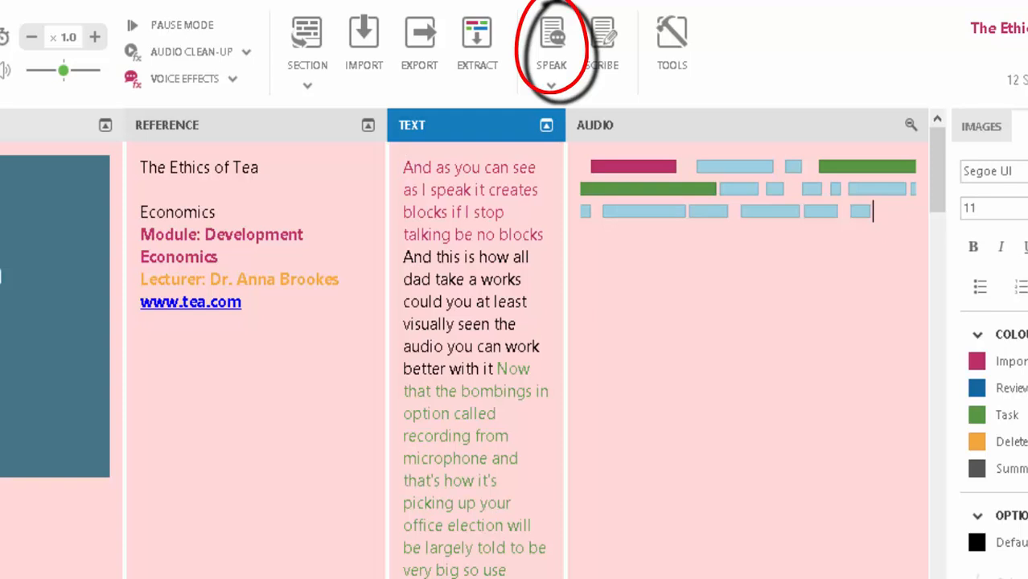
pyautogui.click(554, 42)
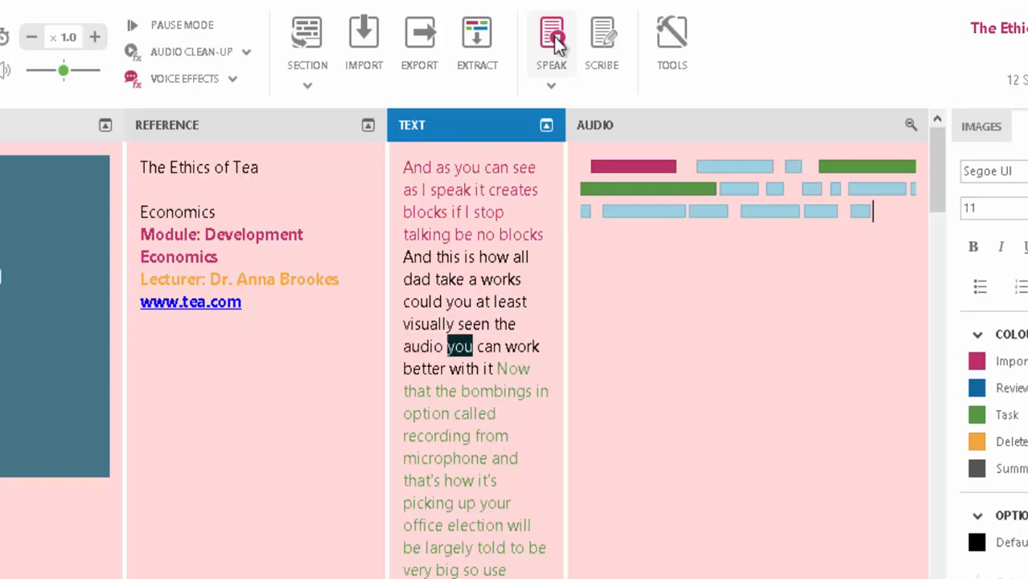
pyautogui.click(555, 45)
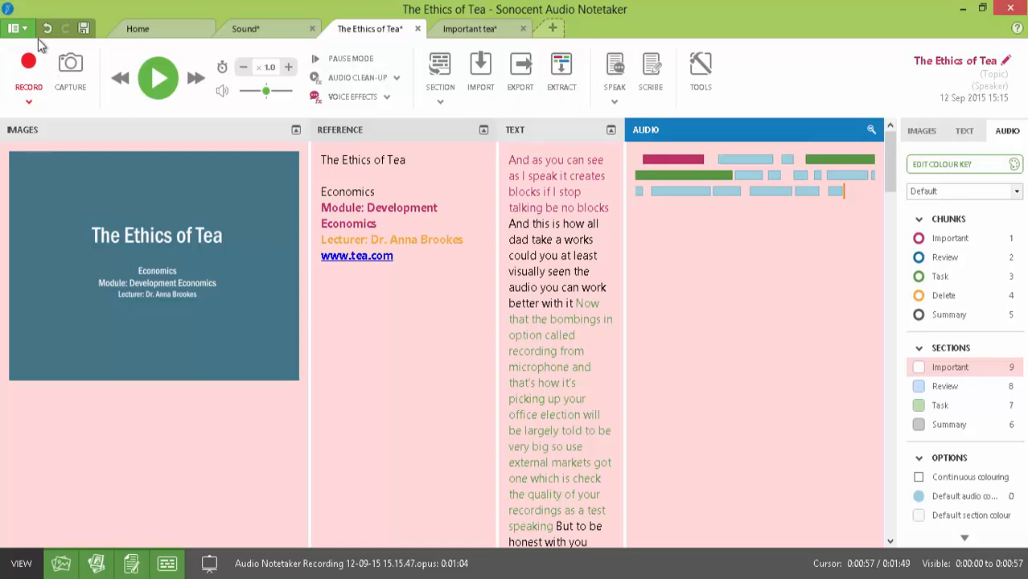
# Create a new blank project and another new project set up for recording from microphone + speakers
pyautogui.click(14, 29)
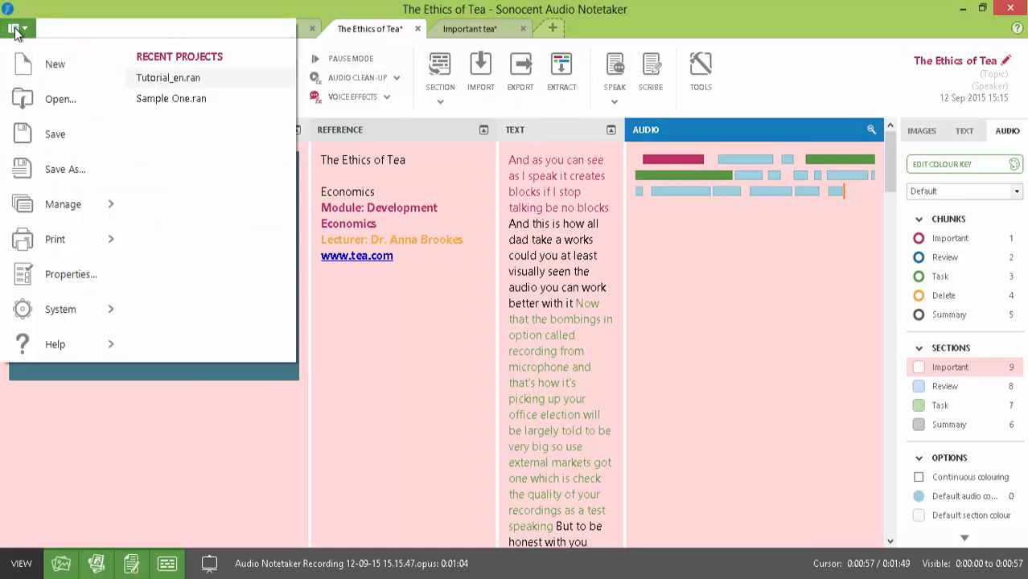
pyautogui.click(27, 70)
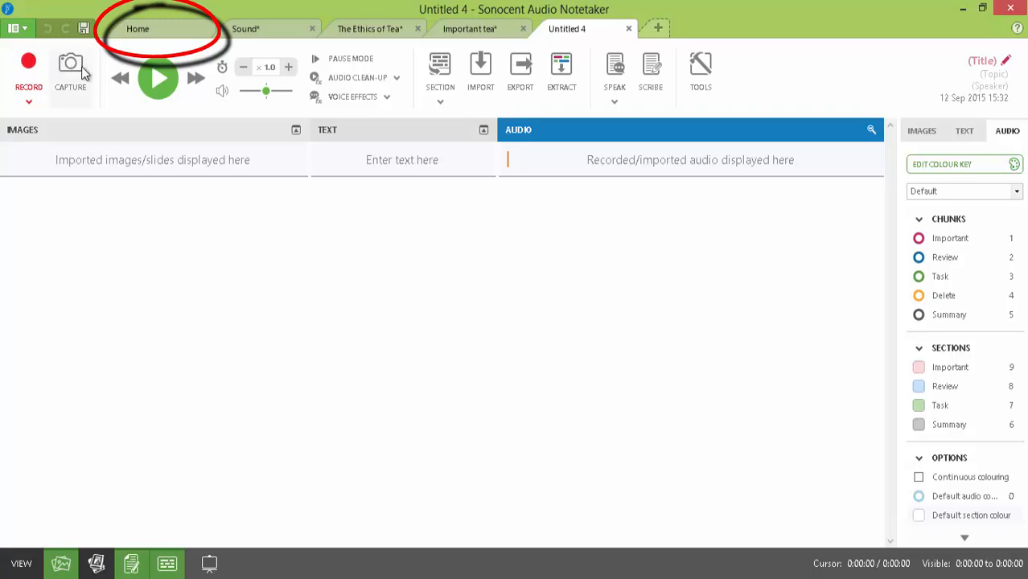
pyautogui.click(152, 32)
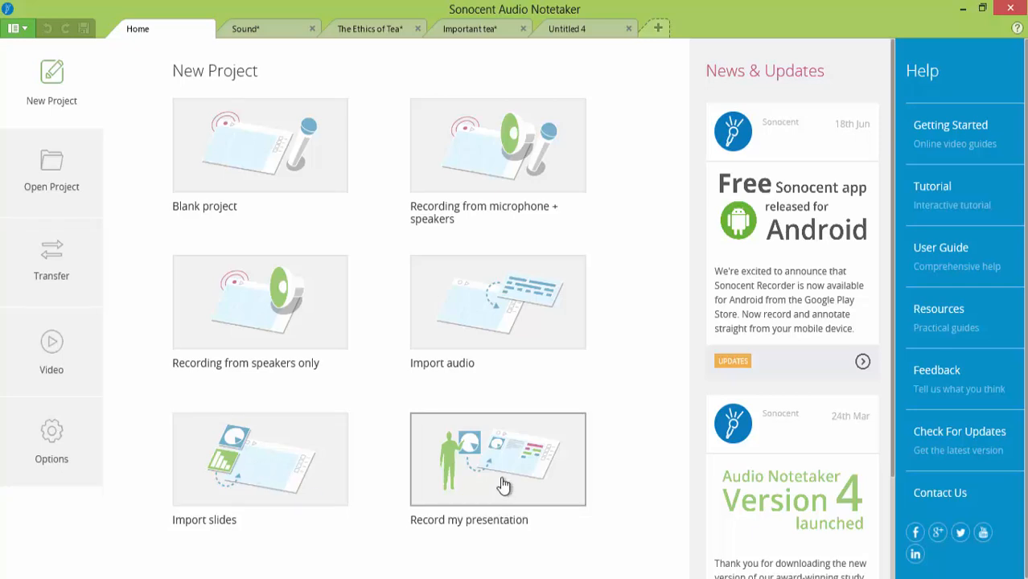
pyautogui.click(474, 175)
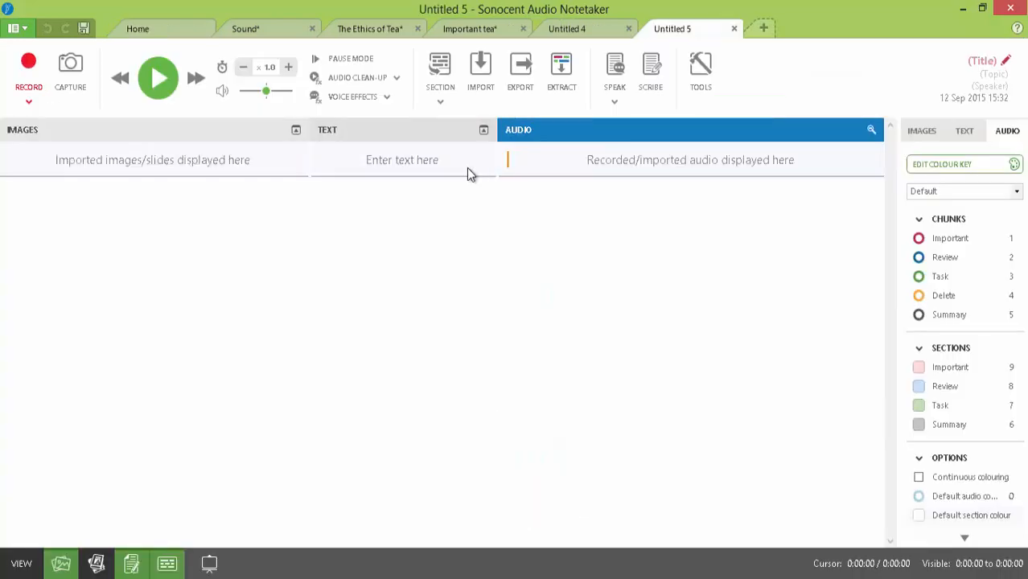
# Check the recording source options of the new project without changing them
pyautogui.click(28, 106)
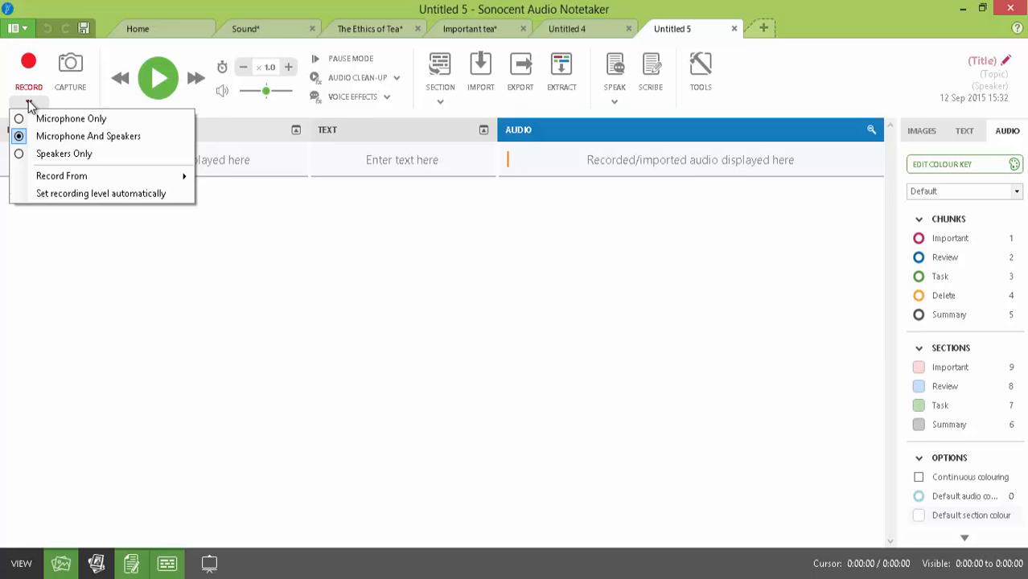
pyautogui.click(29, 104)
pyautogui.click(77, 165)
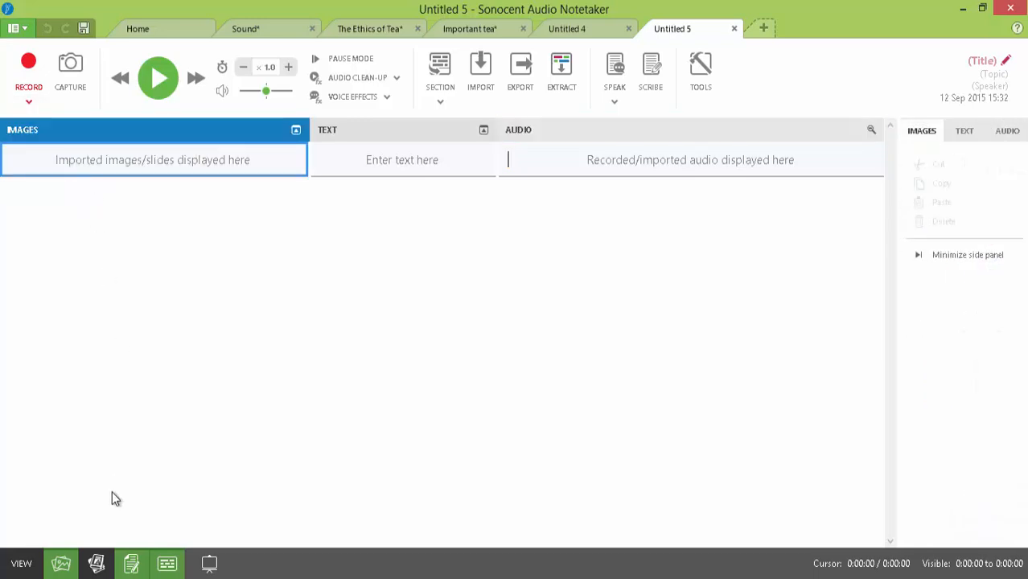
# Show the Reference pane, hide the Images pane, and enter "The Question" as reference text
pyautogui.click(96, 563)
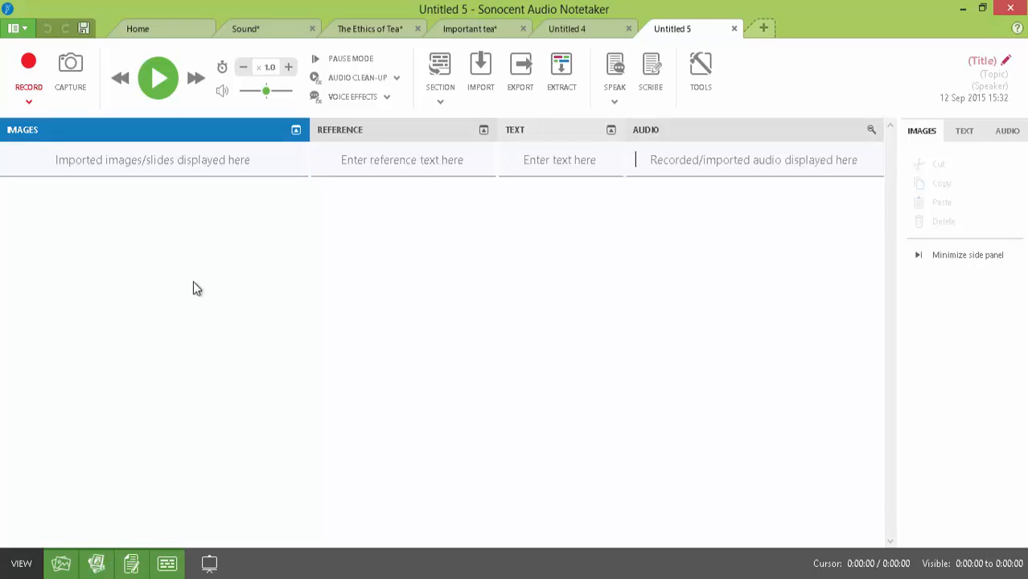
pyautogui.click(58, 563)
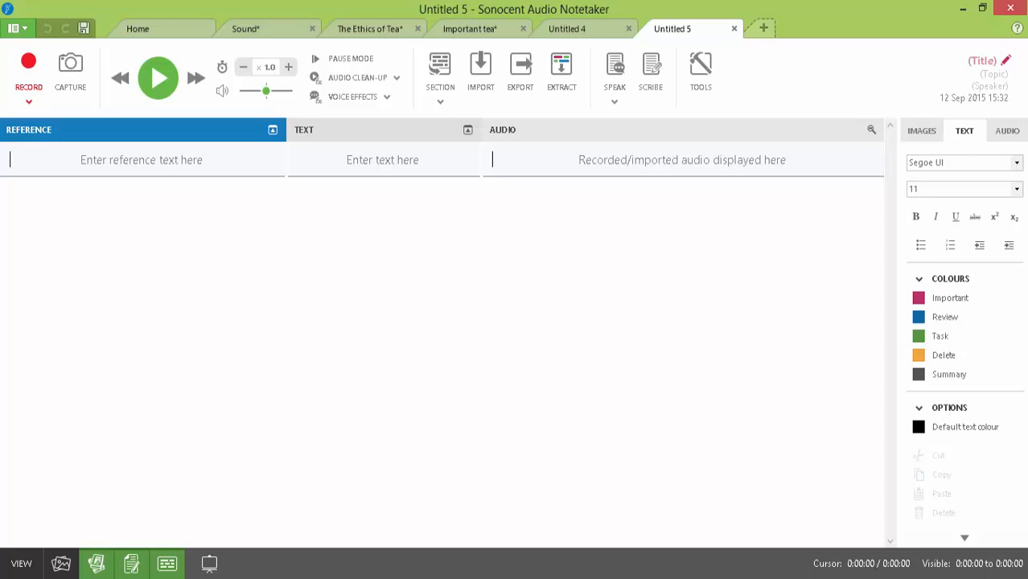
pyautogui.write('The ')
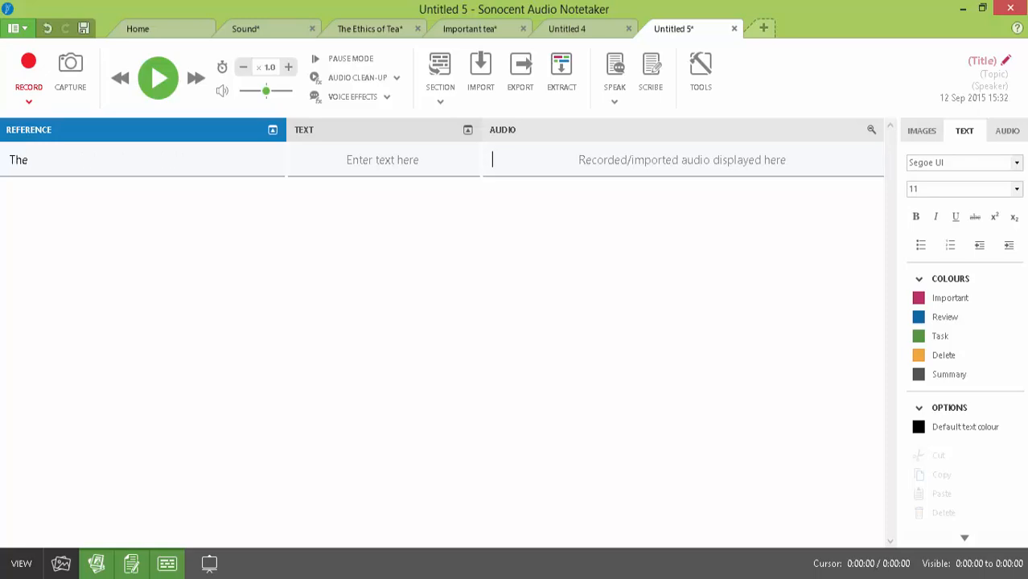
pyautogui.write('Question')
pyautogui.press('Tab')
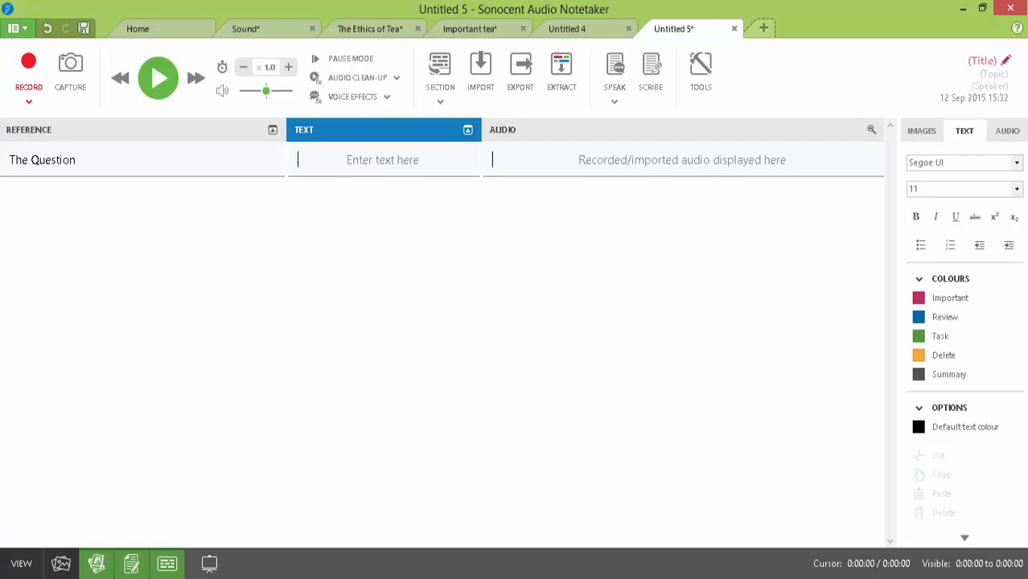
# Start an audio recording and enter "answers" in the Text pane beside "The Question"
pyautogui.click(29, 64)
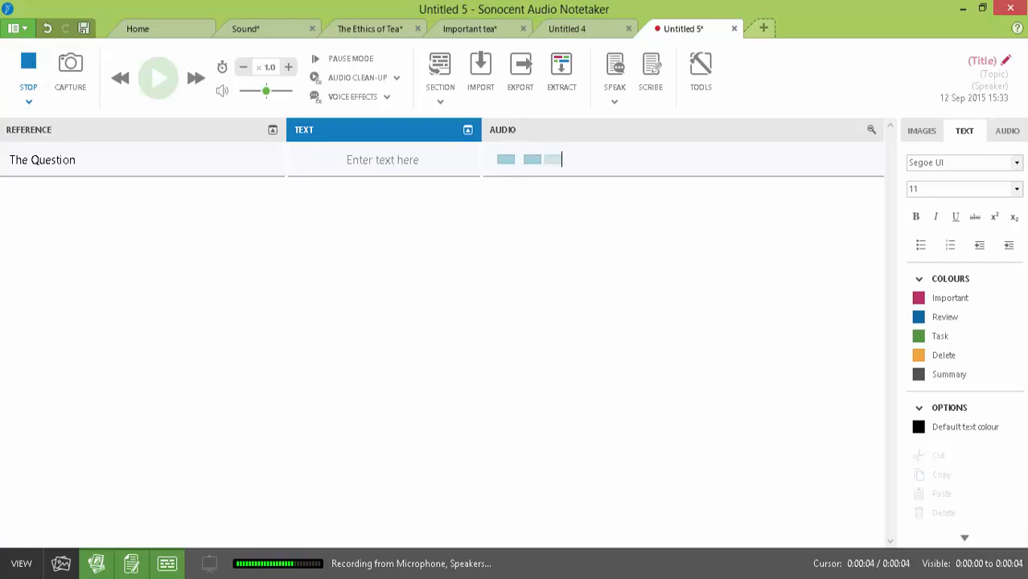
pyautogui.write('the ')
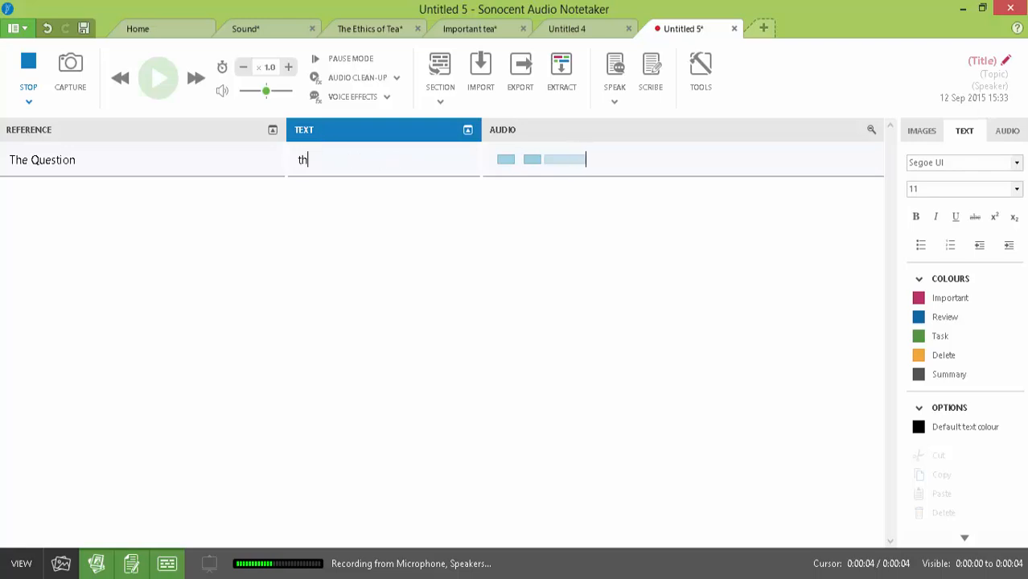
pyautogui.write('answer')
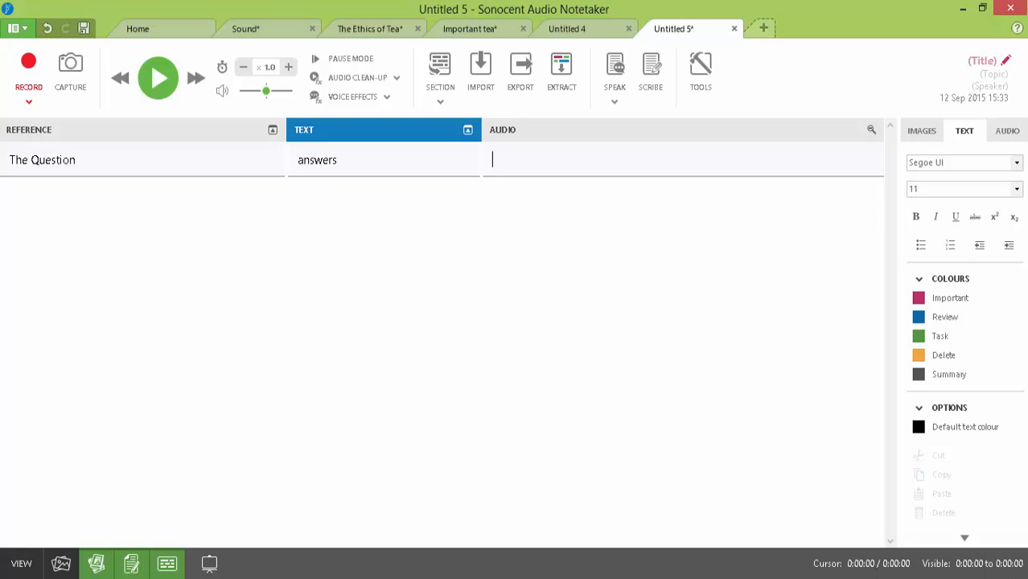
pyautogui.press('Tab')
# Record about 23 seconds of audio, adding the note "type" below "answers" and starting a second section during the recording
pyautogui.click(32, 64)
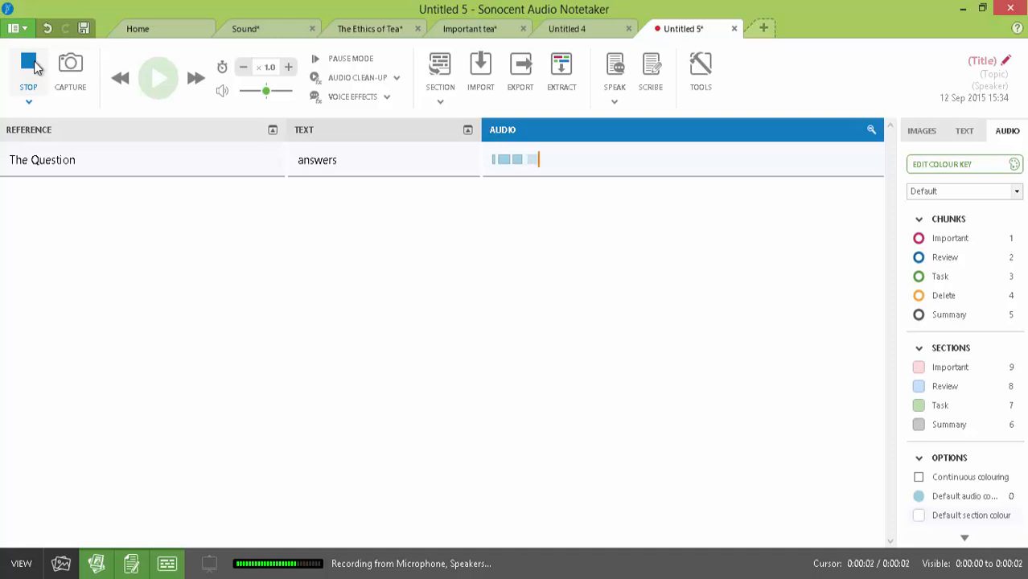
pyautogui.write('type')
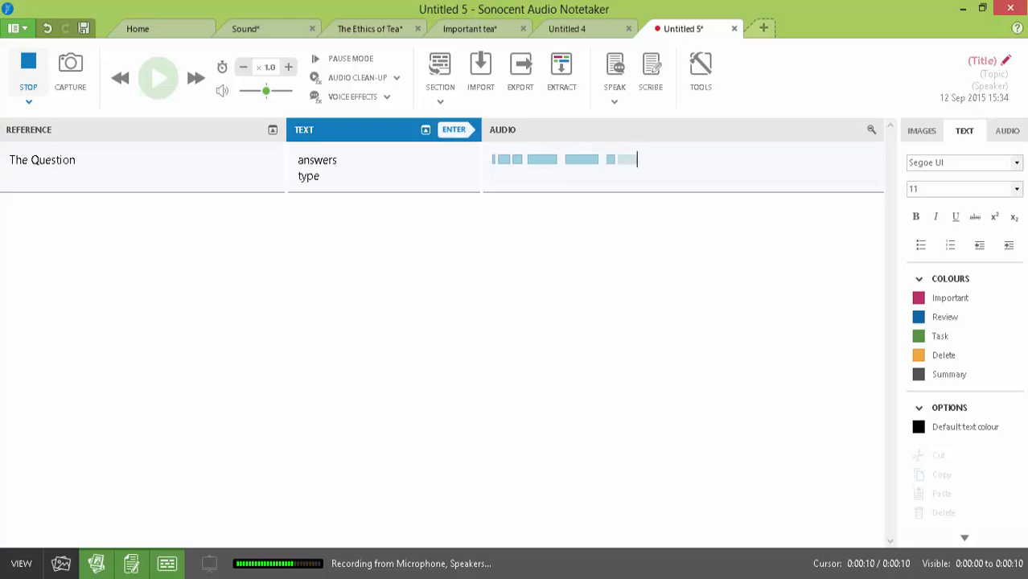
pyautogui.click(455, 129)
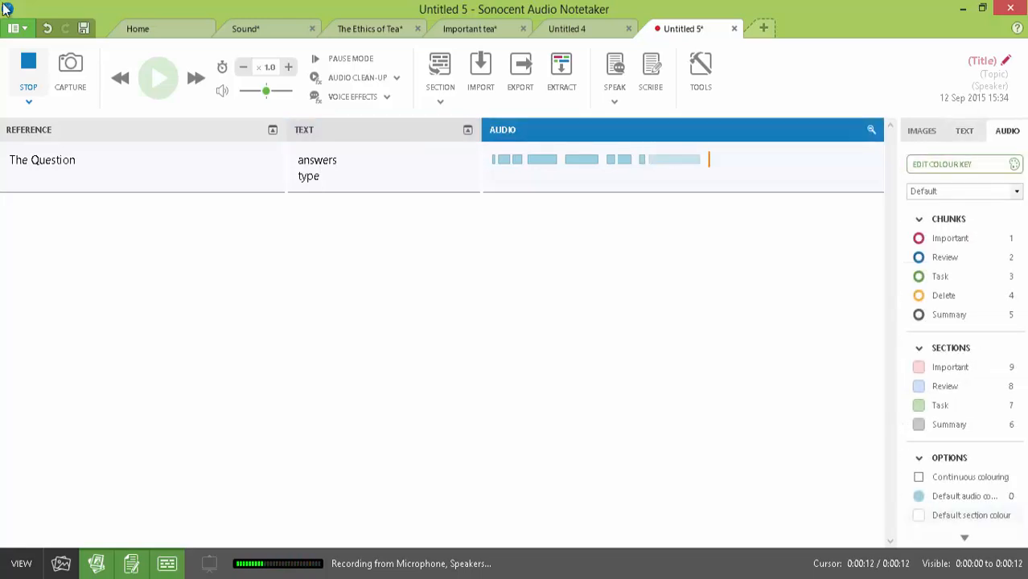
pyautogui.press('Return')
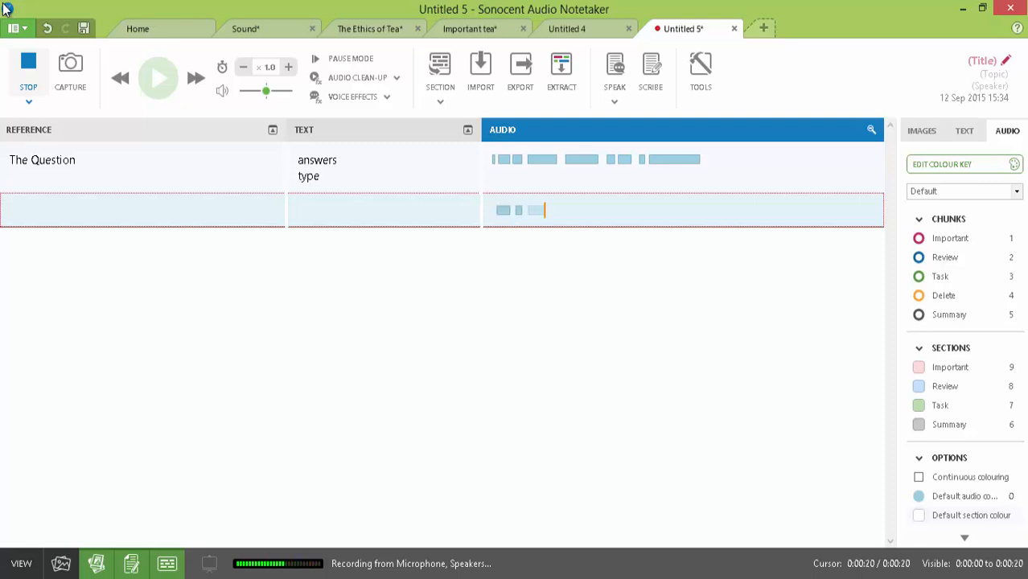
pyautogui.click(28, 71)
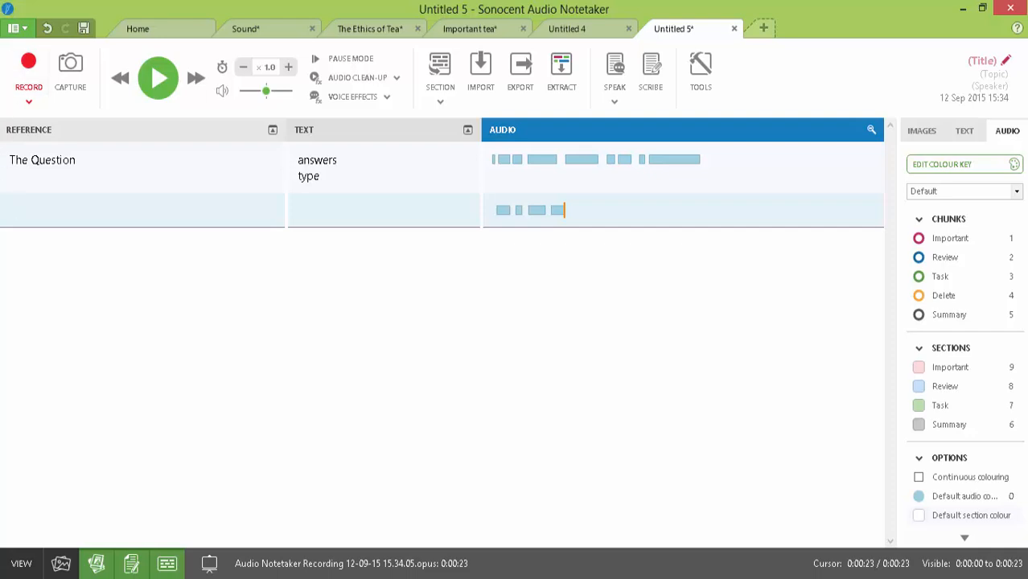
# Insert two empty sections below the second section
pyautogui.click(10, 208)
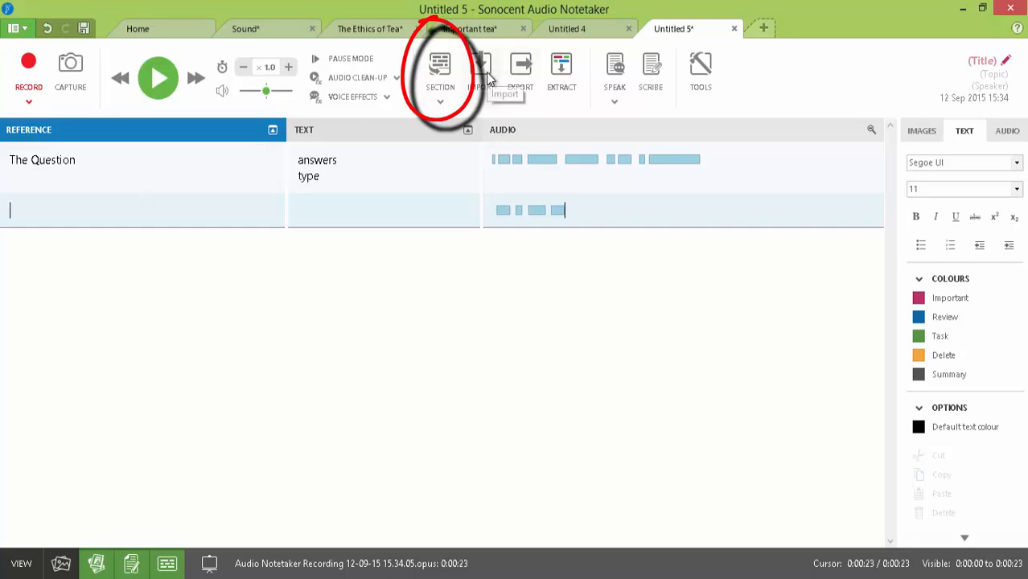
pyautogui.click(439, 101)
pyautogui.click(451, 136)
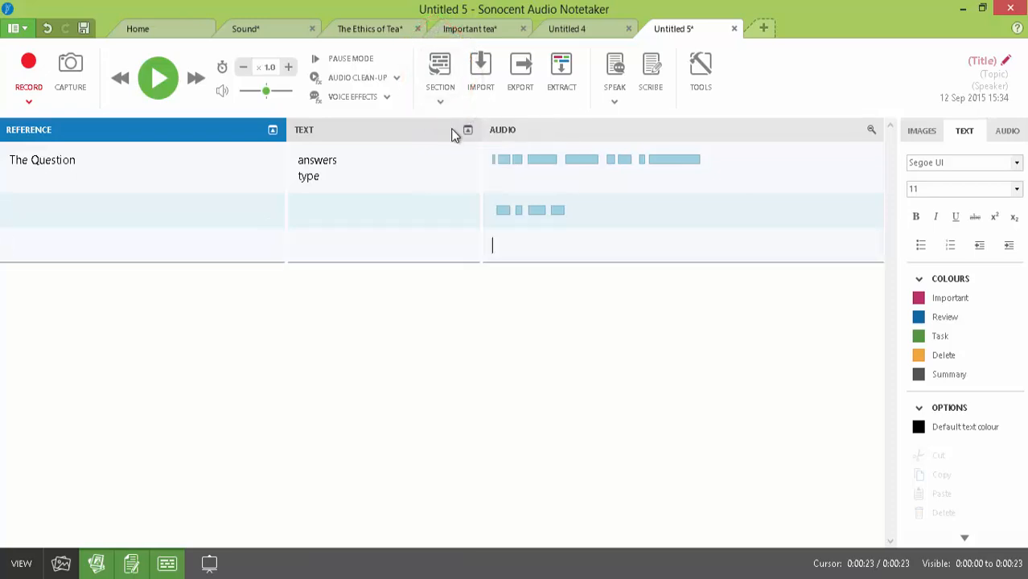
pyautogui.click(441, 102)
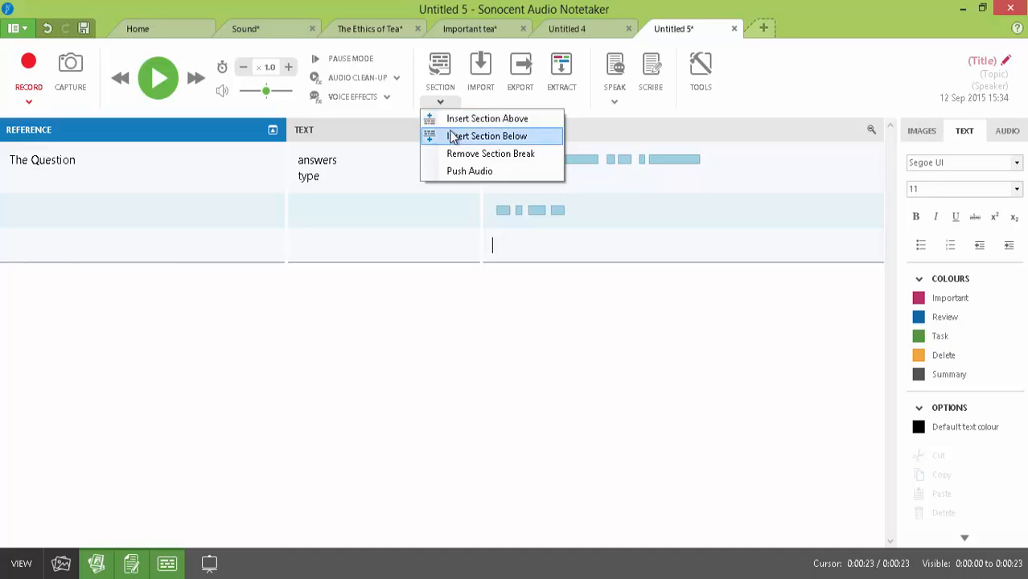
pyautogui.click(453, 135)
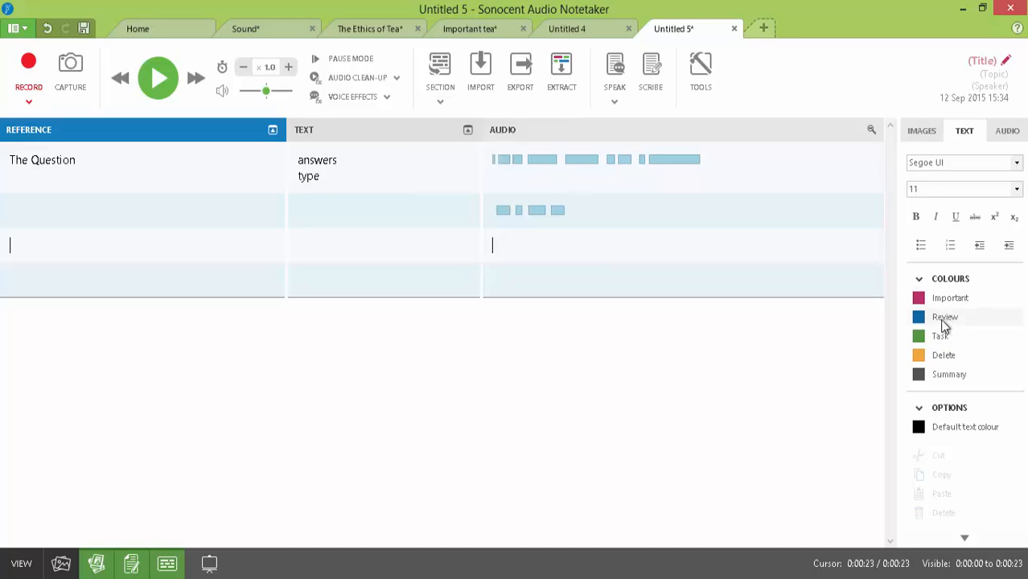
# Colour the "The Question" section as Summary and the second section as Review
pyautogui.click(338, 160)
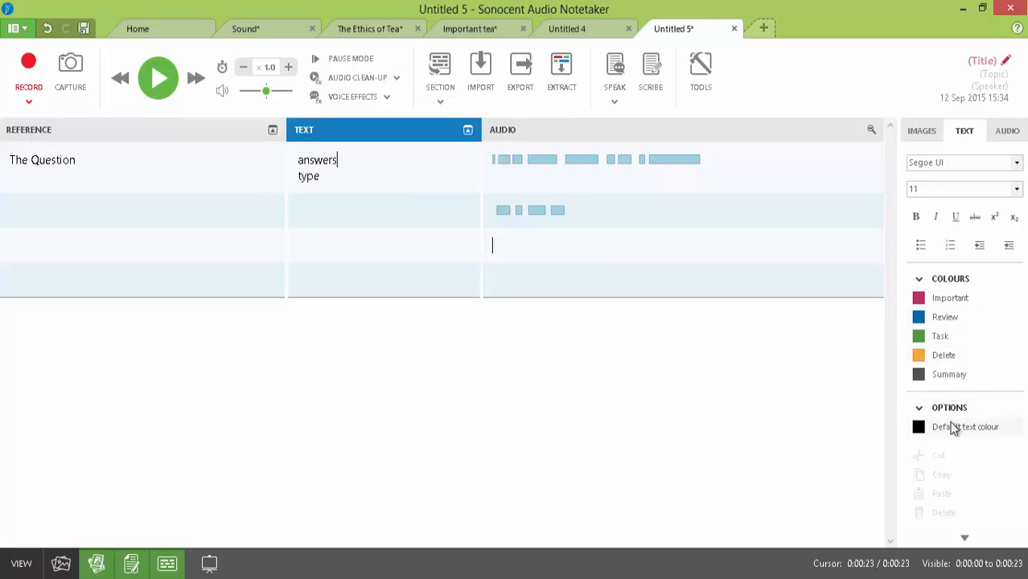
pyautogui.click(586, 160)
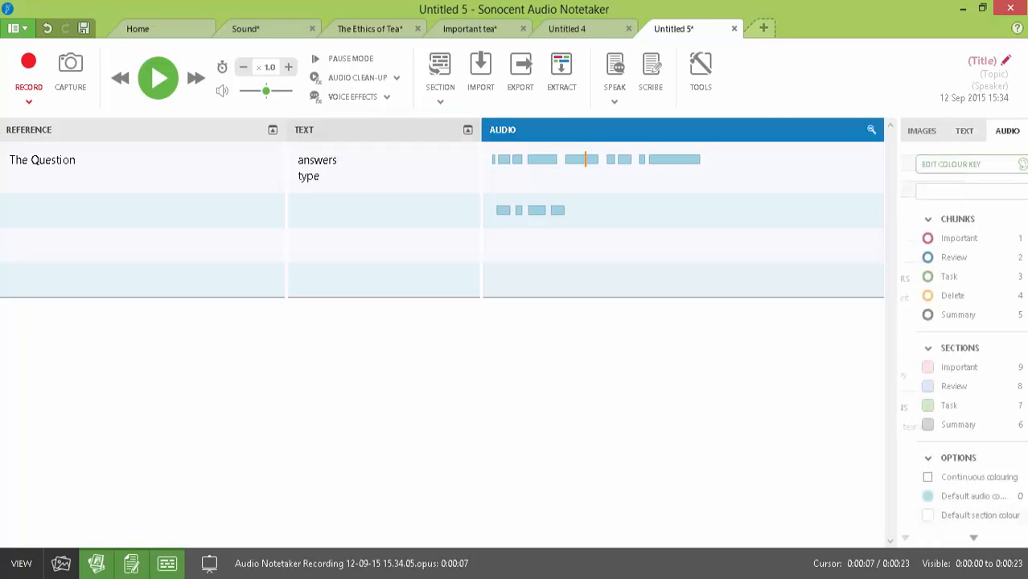
pyautogui.click(921, 425)
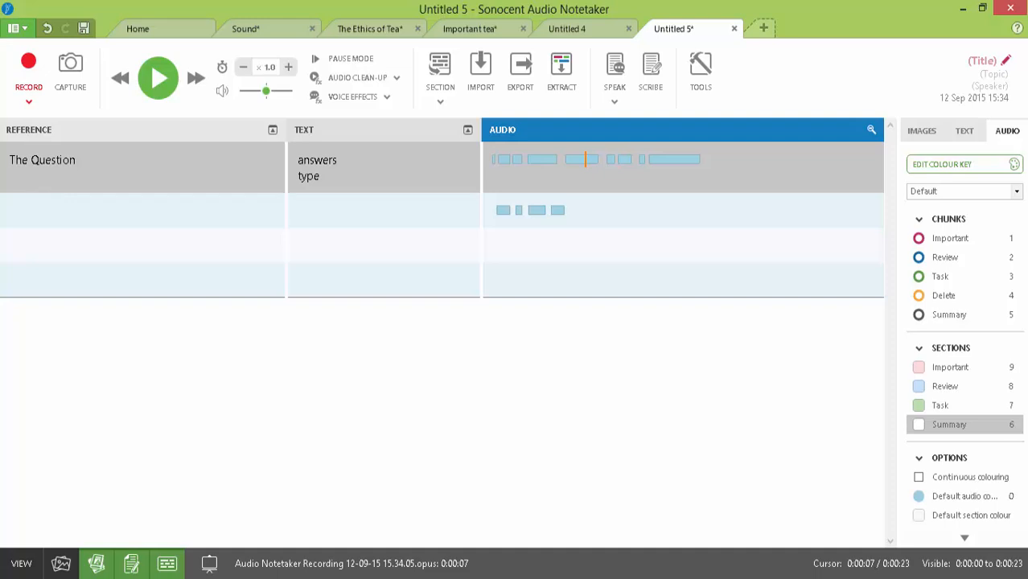
pyautogui.click(38, 223)
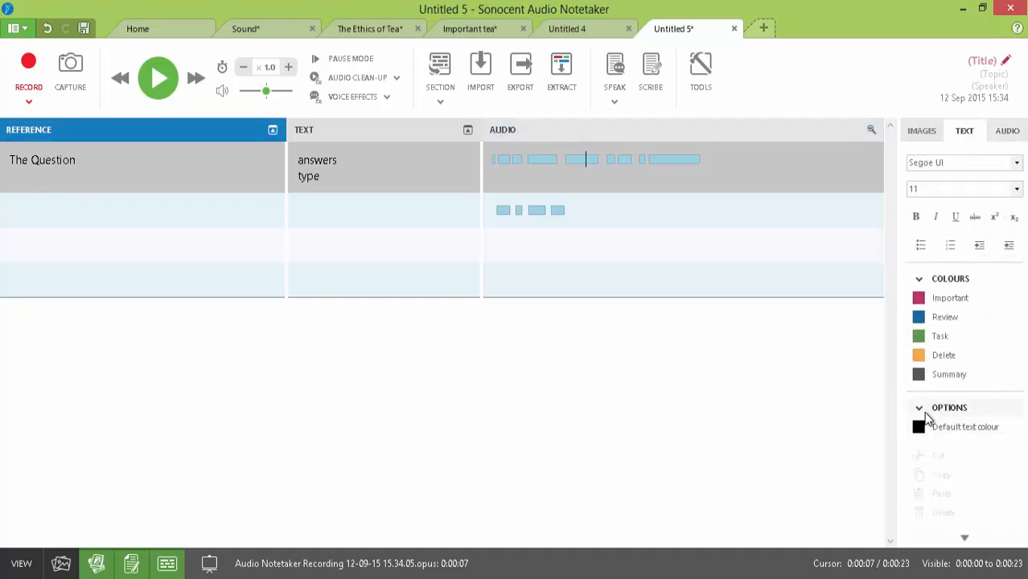
pyautogui.click(503, 207)
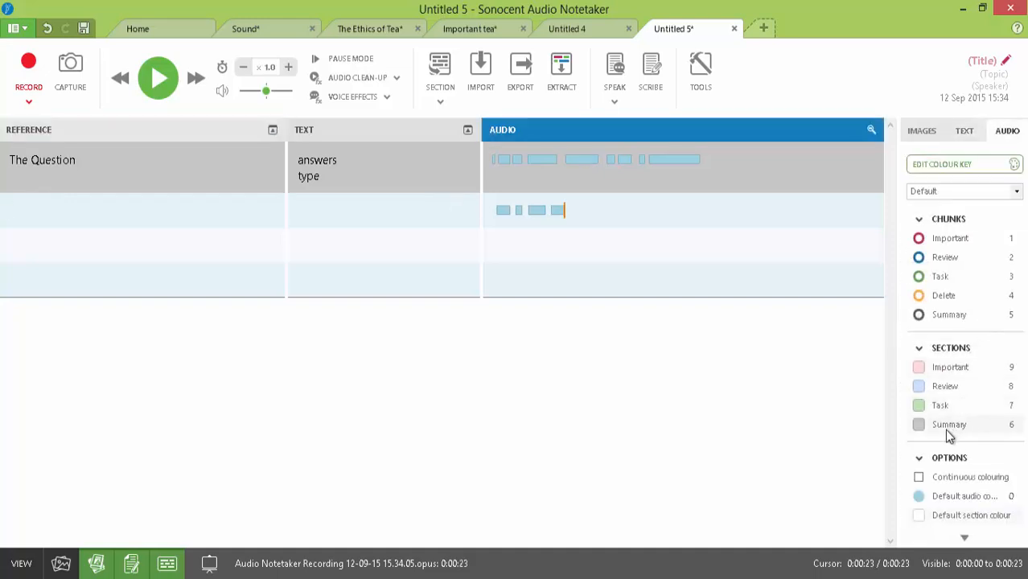
pyautogui.click(923, 389)
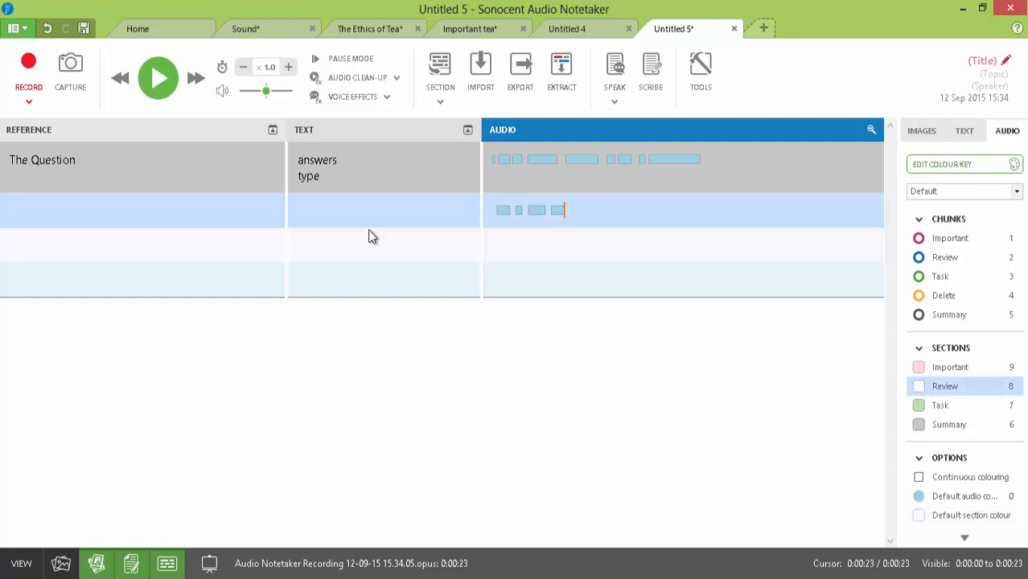
# Enter "secon" in the Reference pane of the second section
pyautogui.click(17, 206)
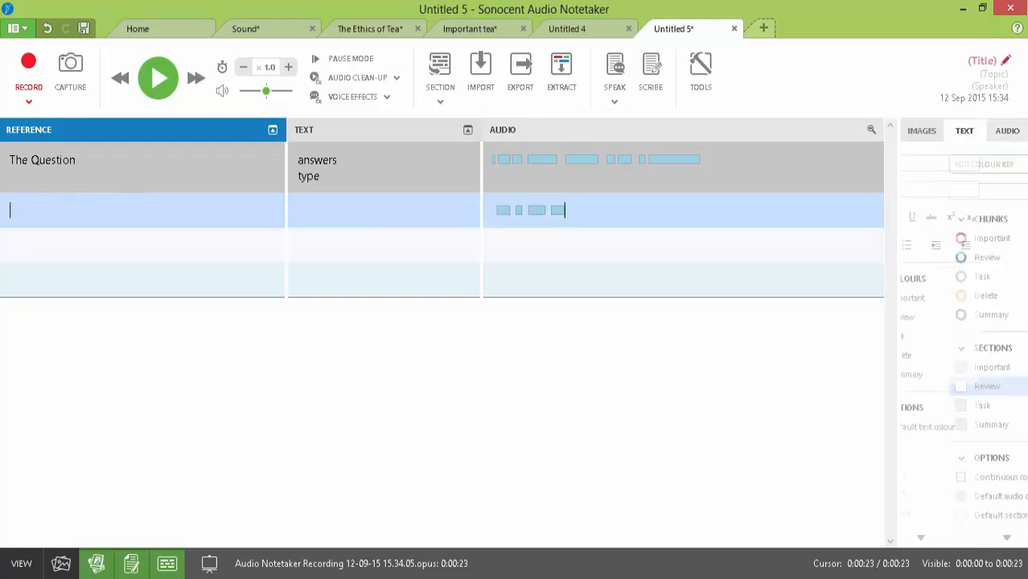
pyautogui.write('secon')
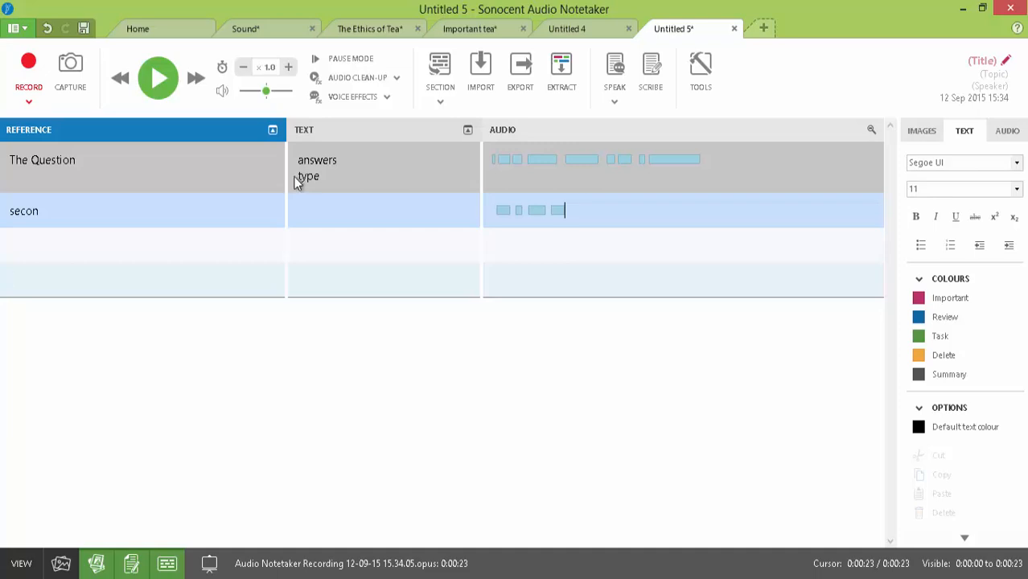
# Export the text and images of The Ethics of Tea project, with the Images, Reference and Text panes, to the Desktop as The Ethics of Tea.rtf
pyautogui.click(366, 36)
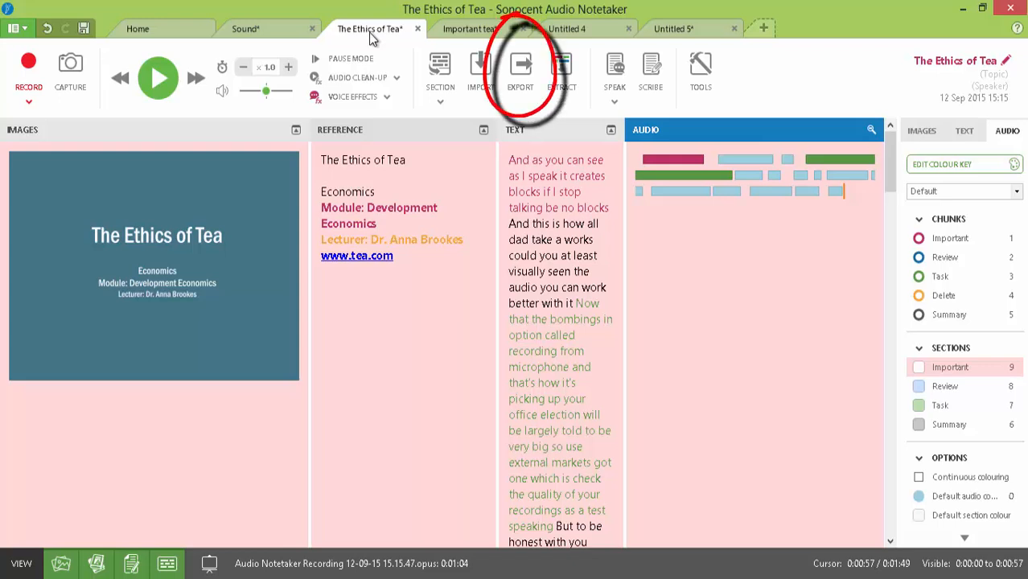
pyautogui.click(523, 71)
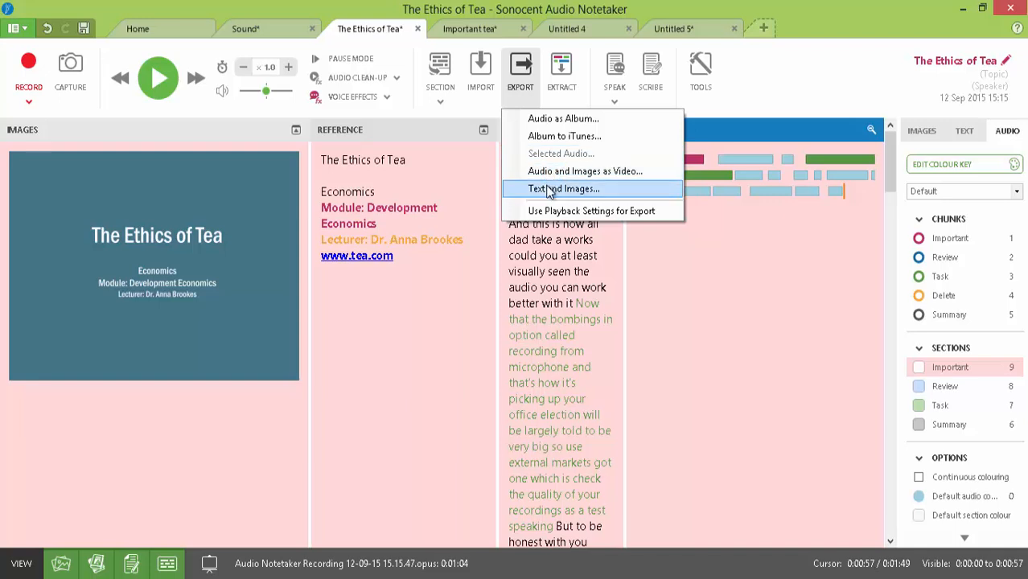
pyautogui.click(549, 189)
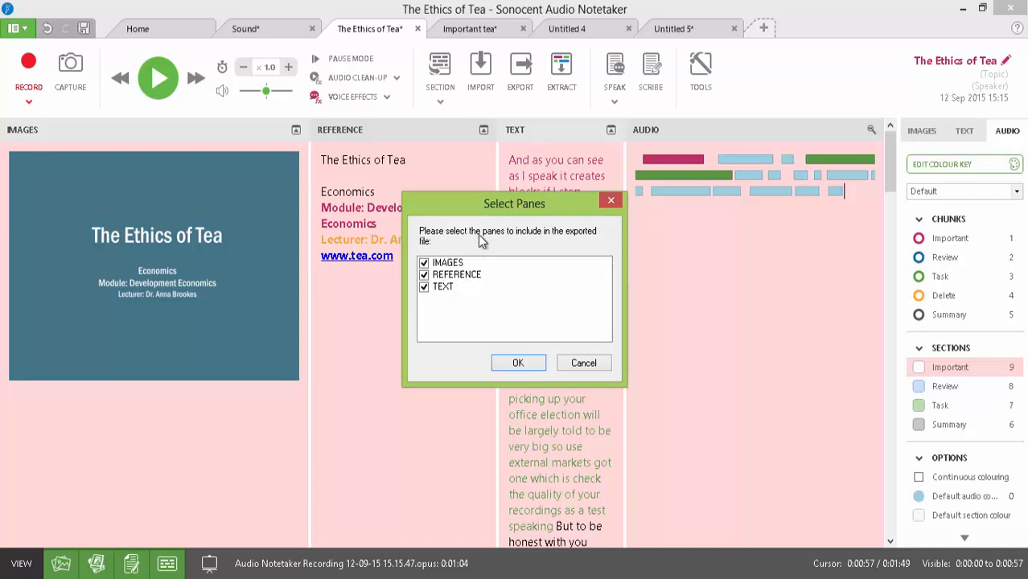
pyautogui.moveTo(476, 209); pyautogui.dragTo(579, 261)
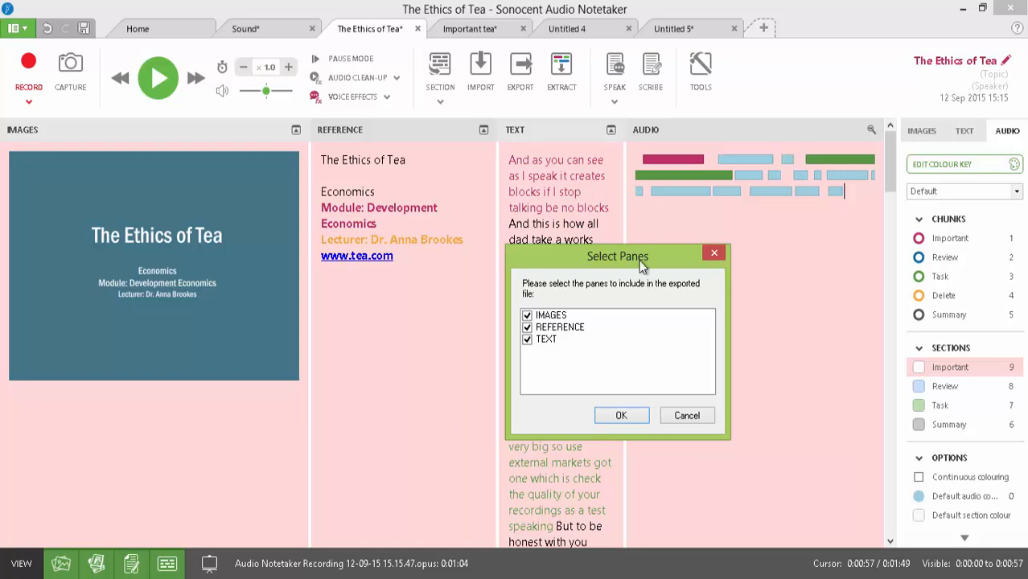
pyautogui.click(615, 416)
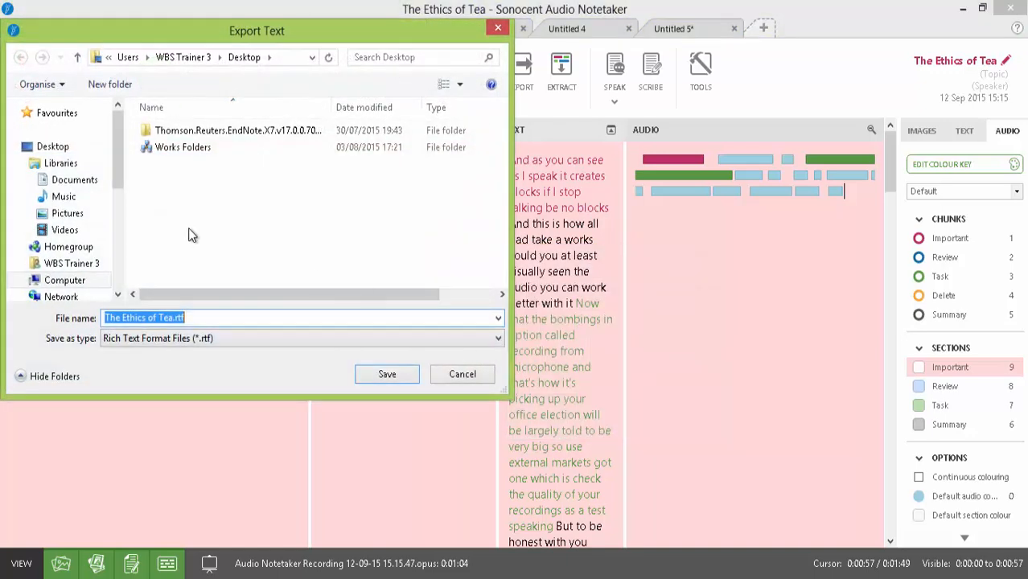
pyautogui.click(53, 149)
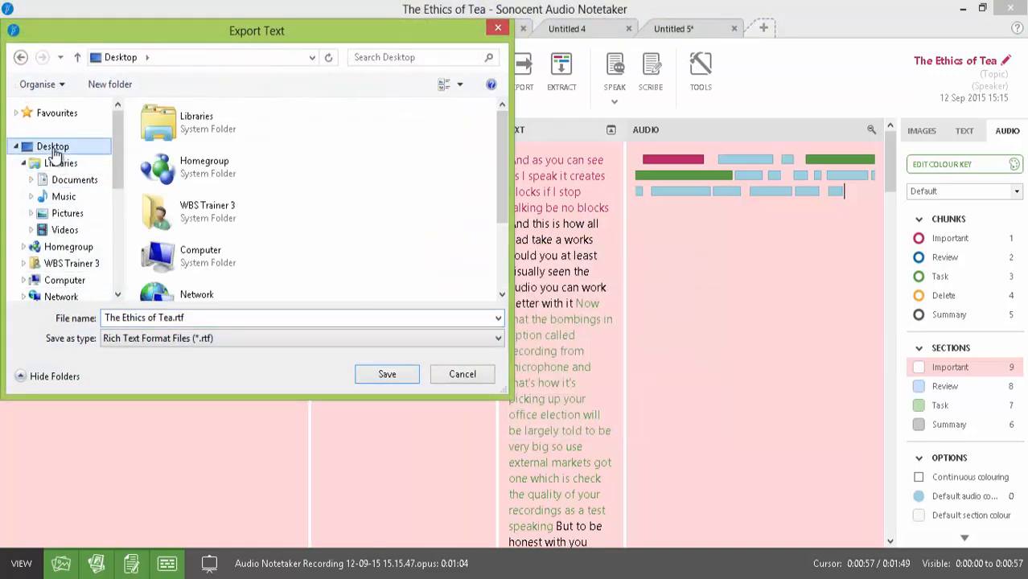
pyautogui.click(370, 374)
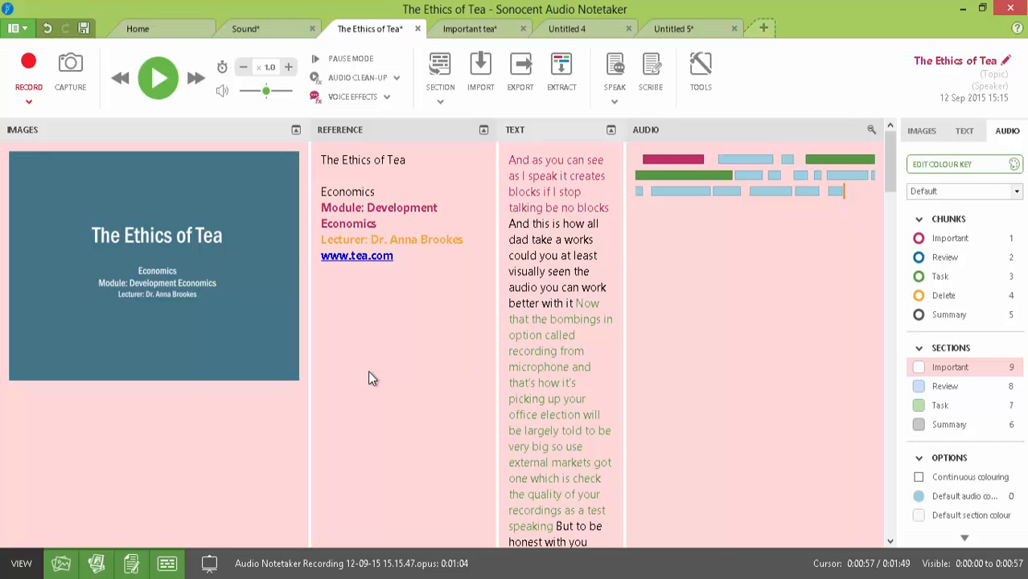
# Open the exported The Ethics of Tea.rtf from the desktop in Word and look through its slides and notes
pyautogui.click(959, 9)
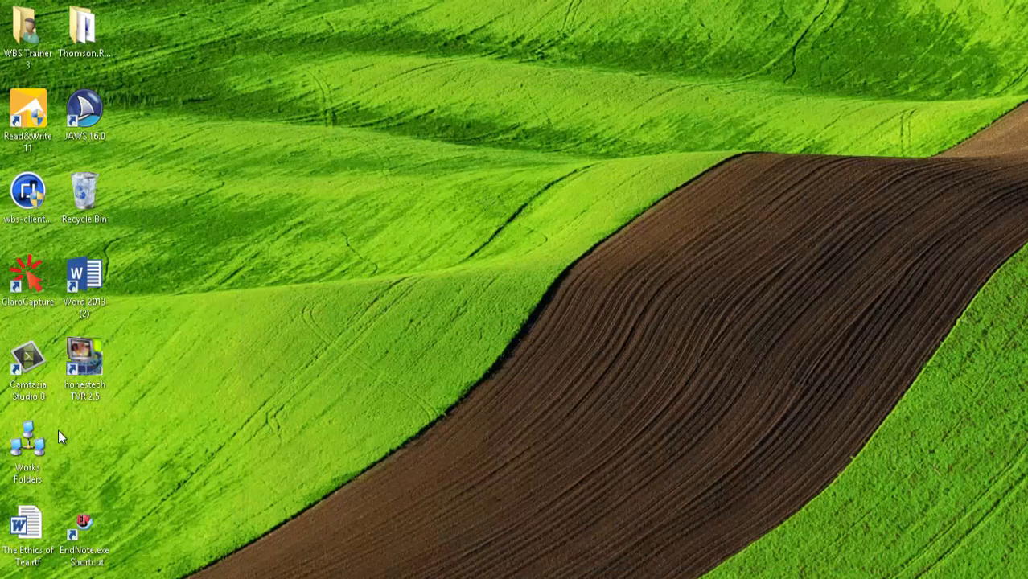
pyautogui.doubleClick(28, 524)
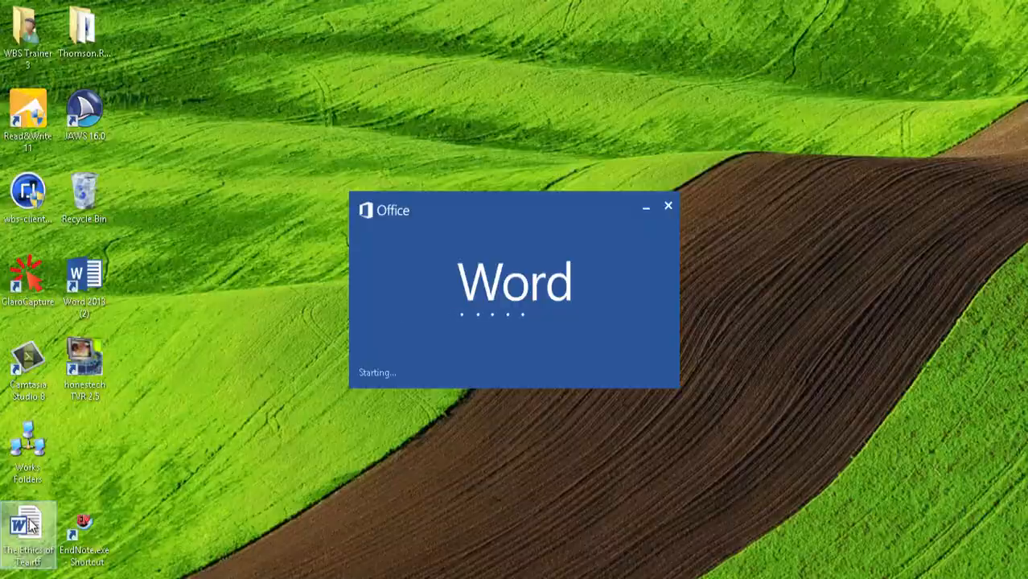
pyautogui.scroll(-3, 726, 328)
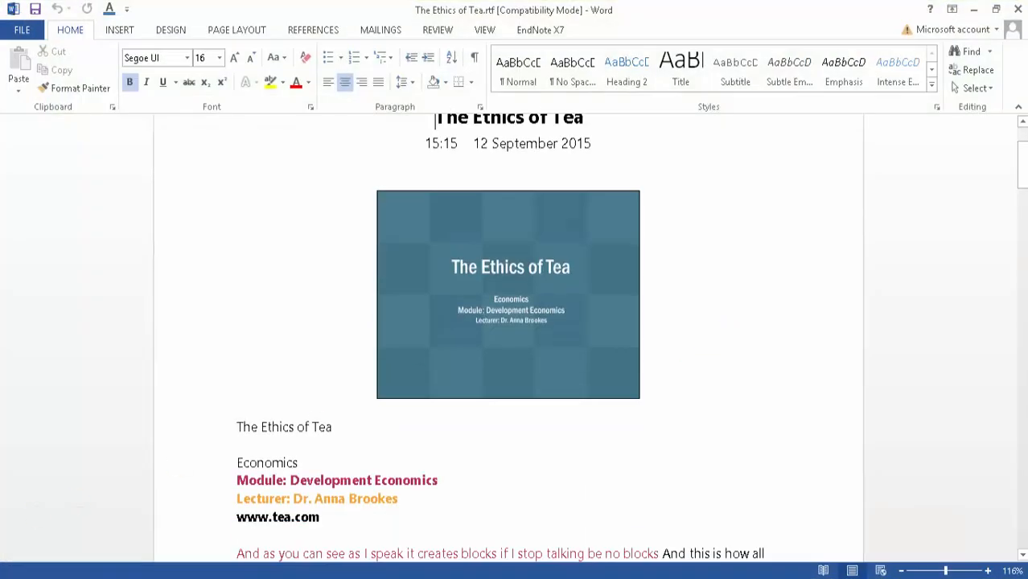
pyautogui.scroll(-5, 508, 338)
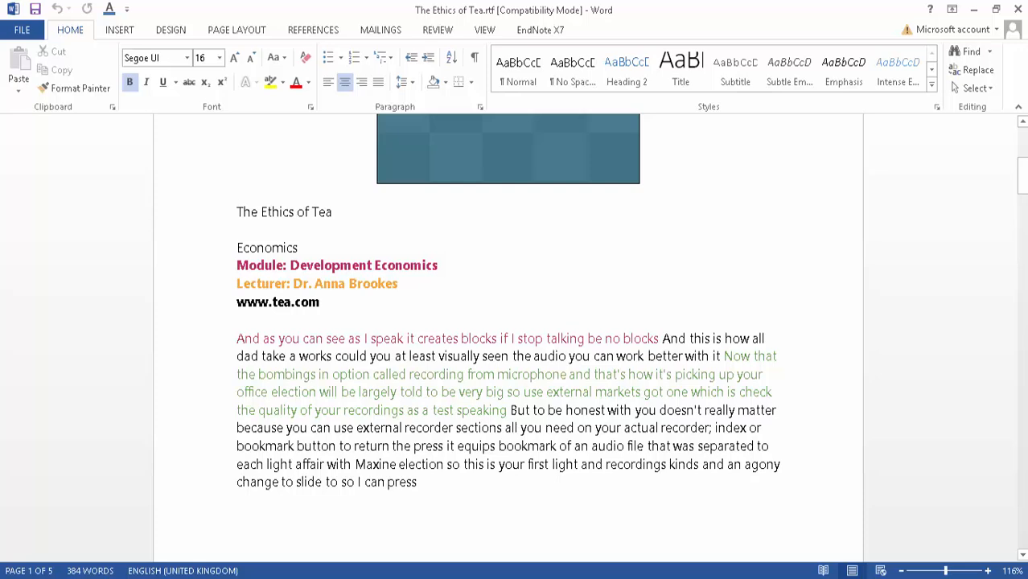
pyautogui.scroll(-15, 508, 338)
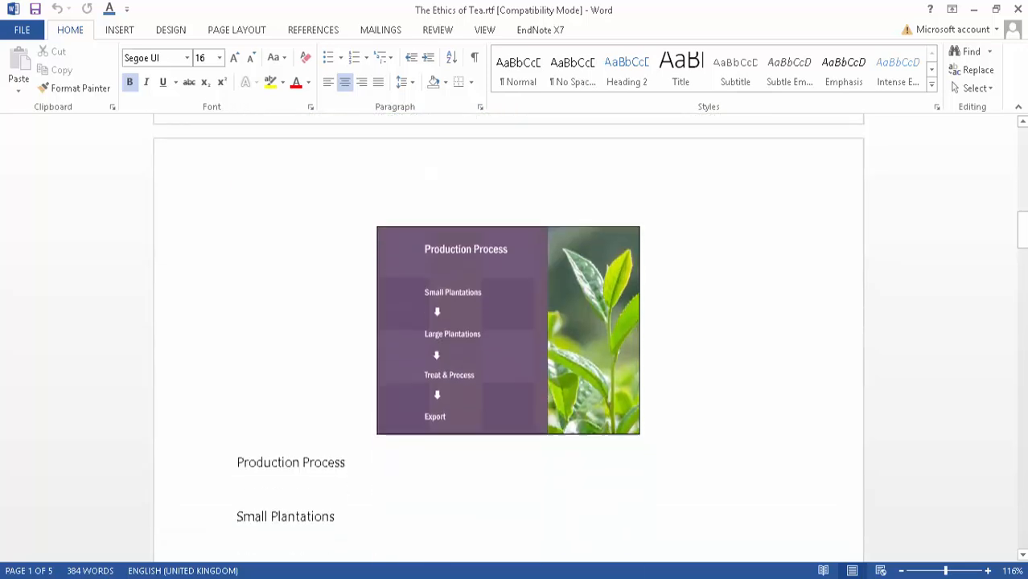
pyautogui.scroll(-7, 508, 338)
pyautogui.scroll(-12, 508, 337)
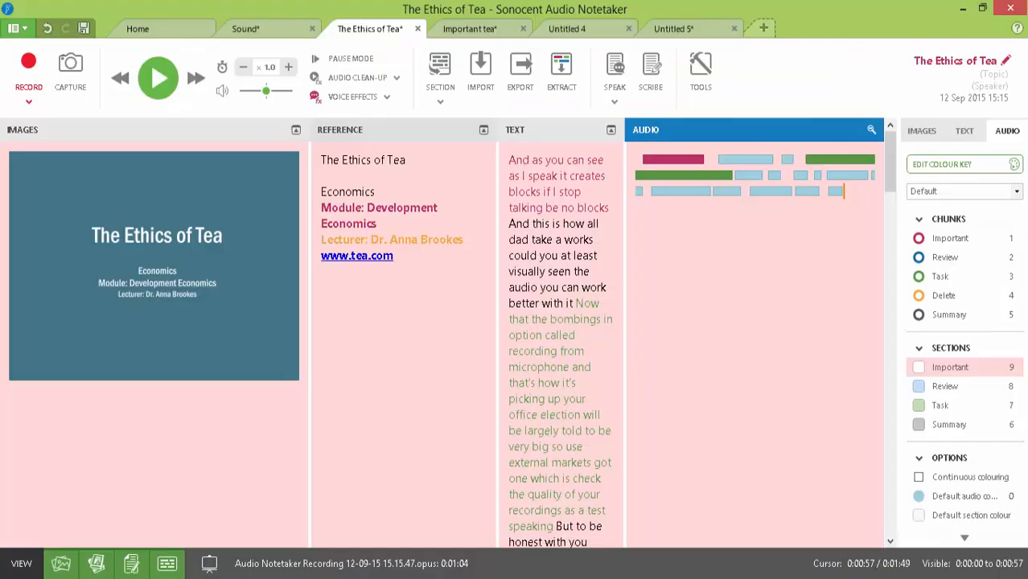
# Export The Ethics of Tea's audio and images as a Medium (960 × 540) video to the Desktop as The Ethics of Tea.mp4
pyautogui.click(513, 71)
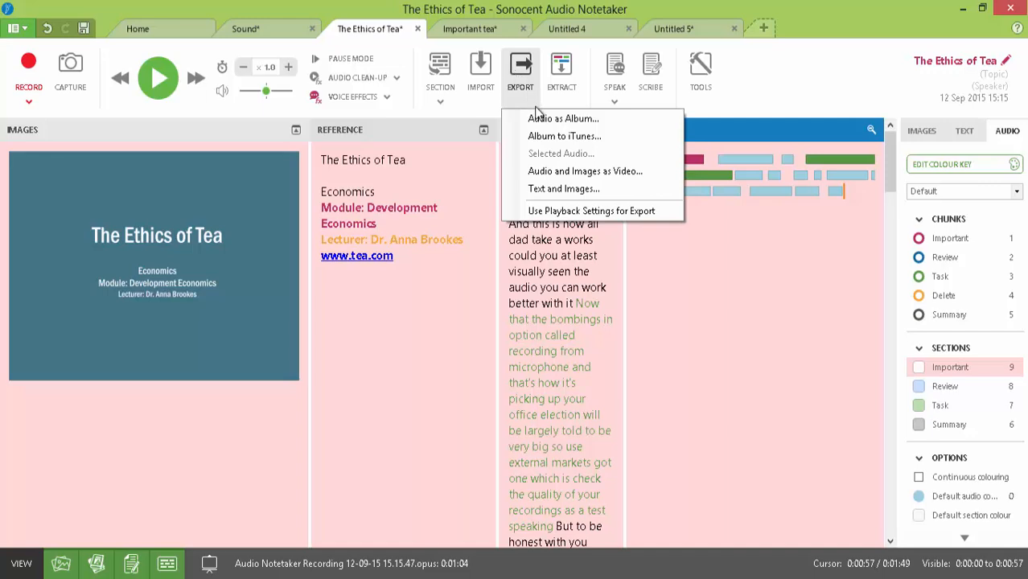
pyautogui.click(540, 172)
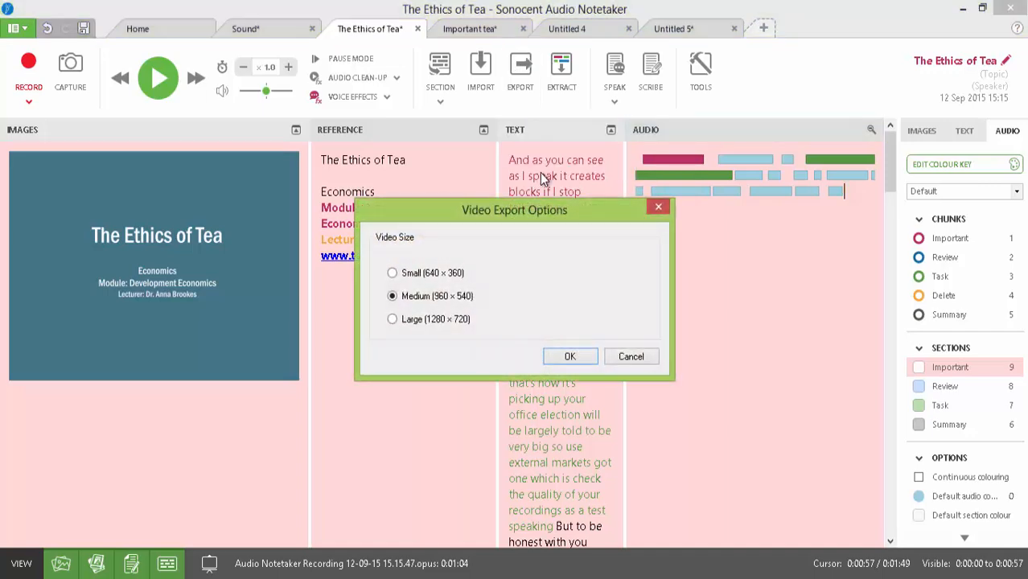
pyautogui.click(561, 357)
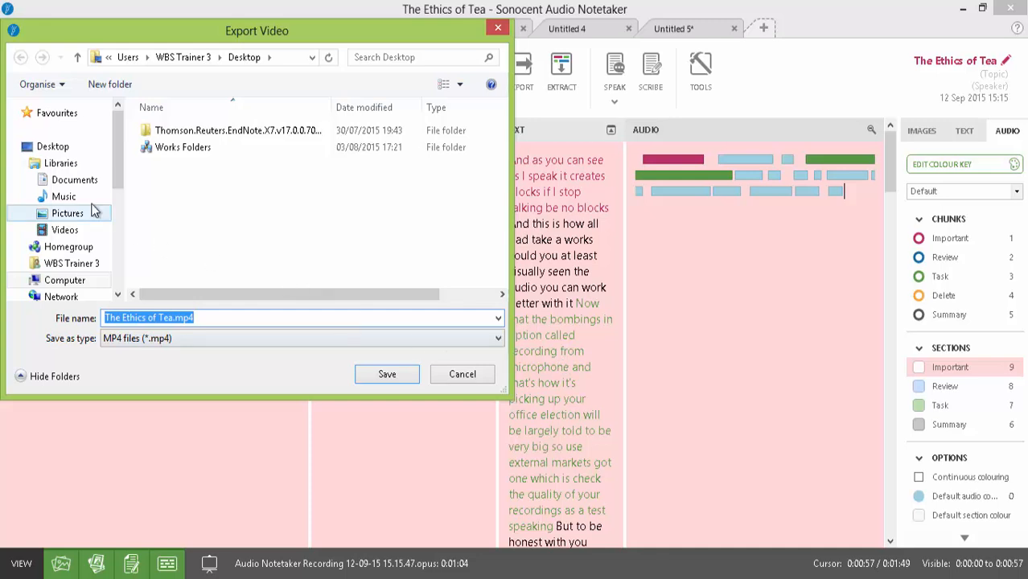
pyautogui.click(53, 147)
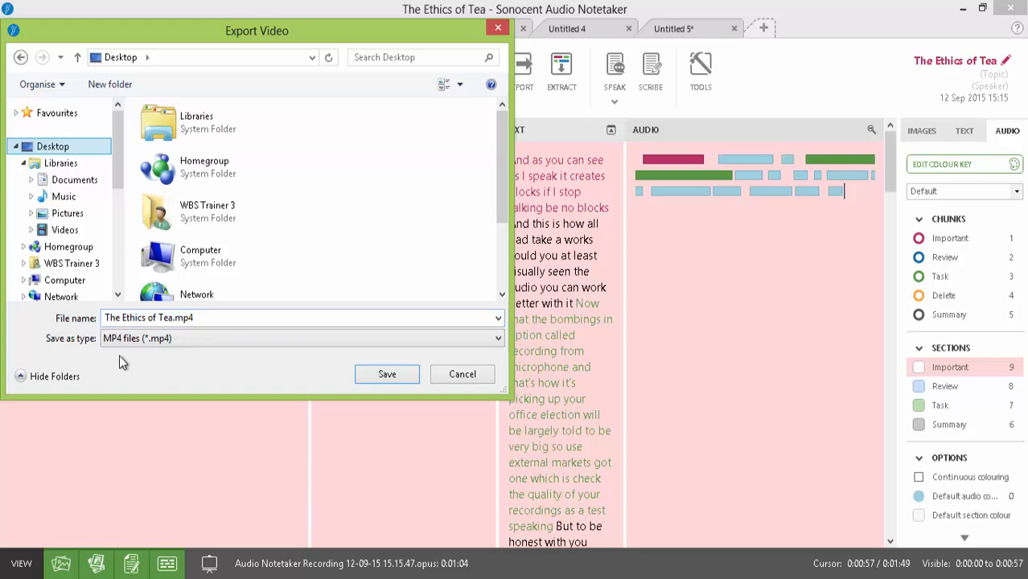
pyautogui.click(382, 375)
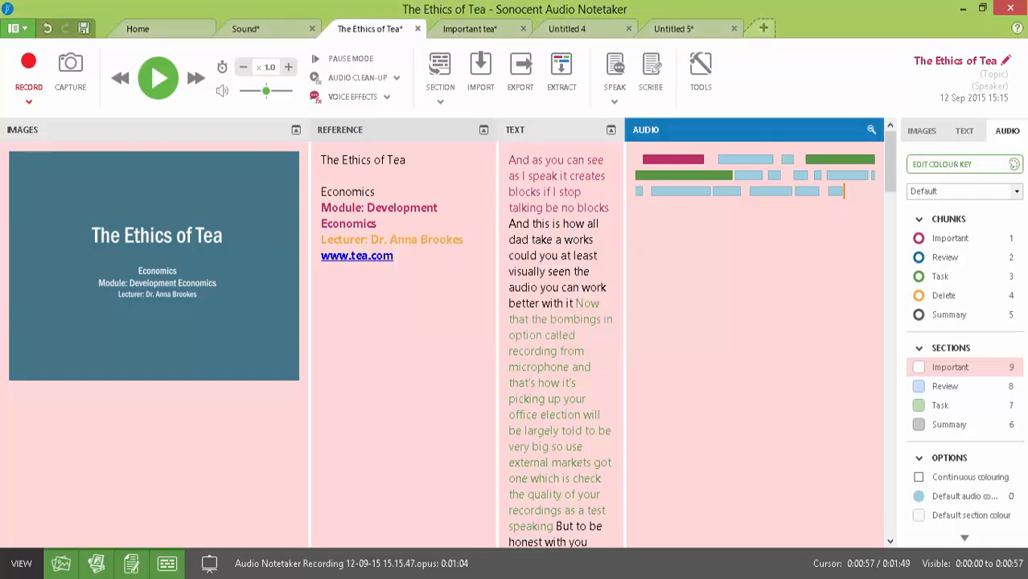
# Close the Word document and play The Ethics of Tea.mp4 from the desktop in a maximised player window
pyautogui.click(962, 10)
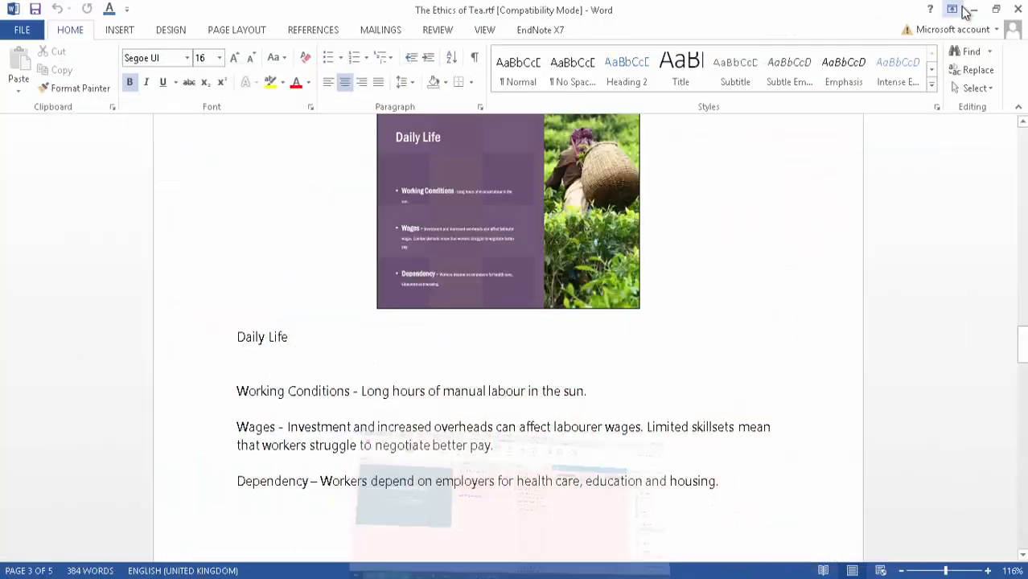
pyautogui.click(1018, 10)
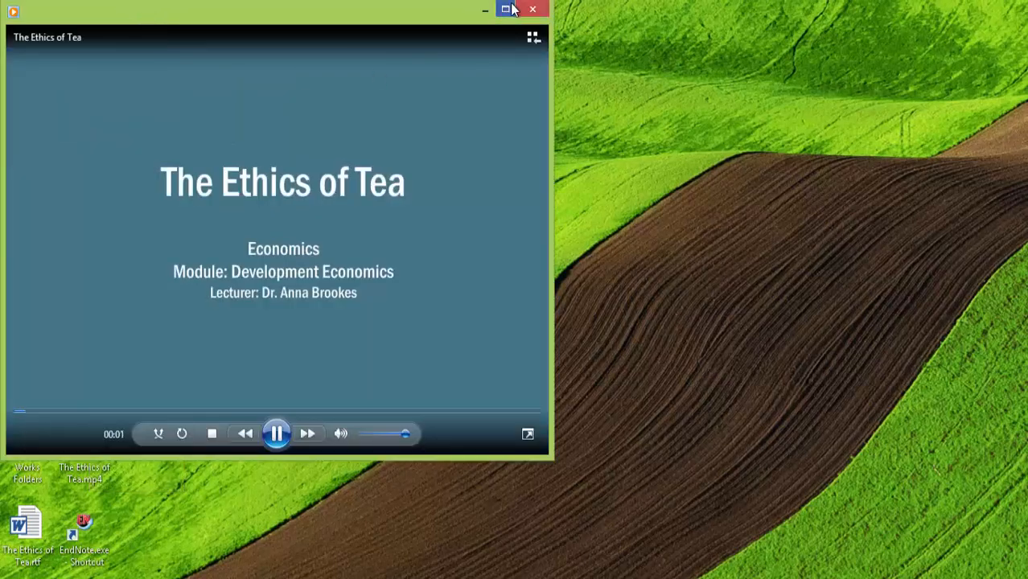
pyautogui.click(505, 8)
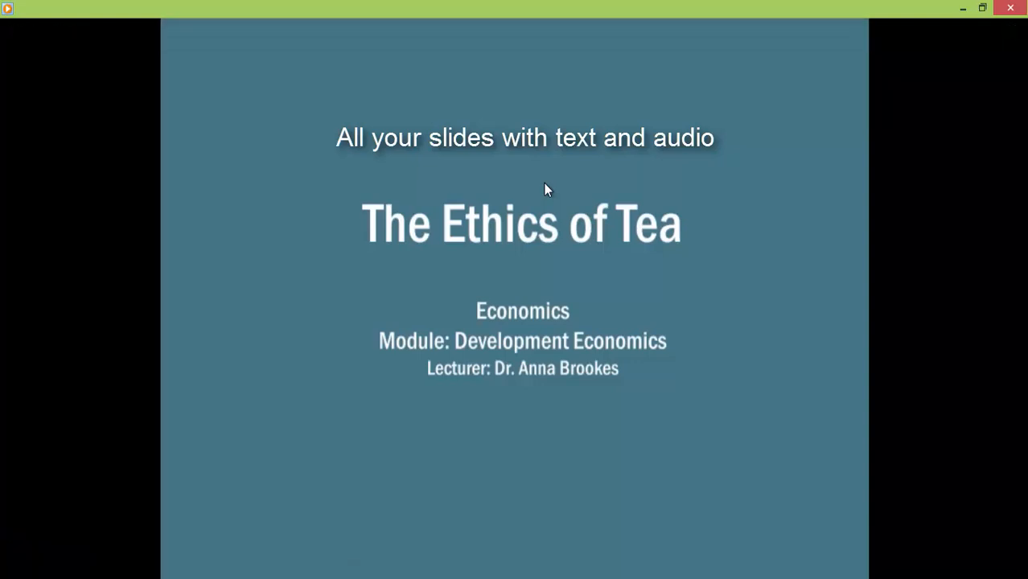
# Skip forward through the exported video to check its slides, and close the player
pyautogui.moveTo(603, 156)
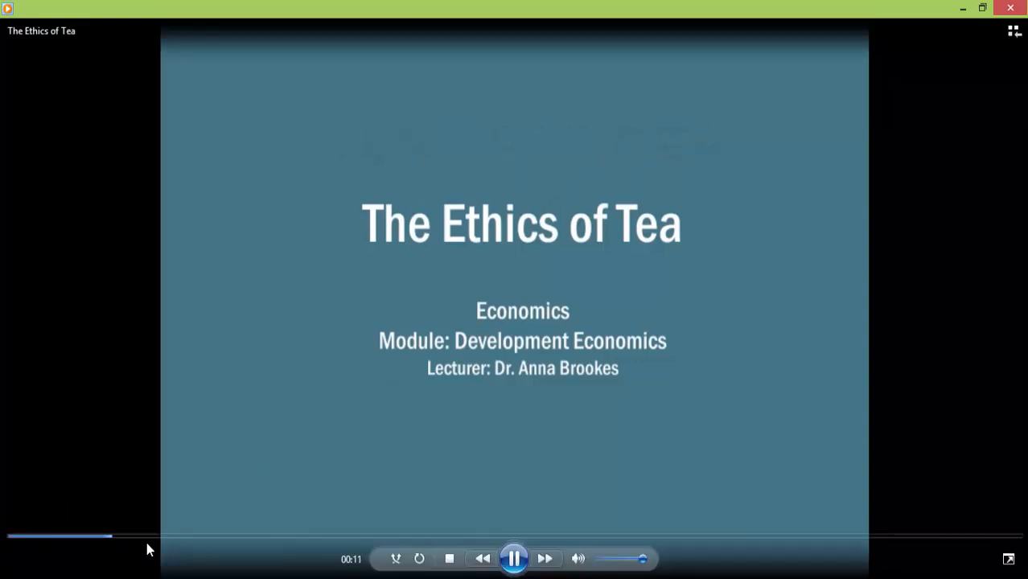
pyautogui.click(199, 537)
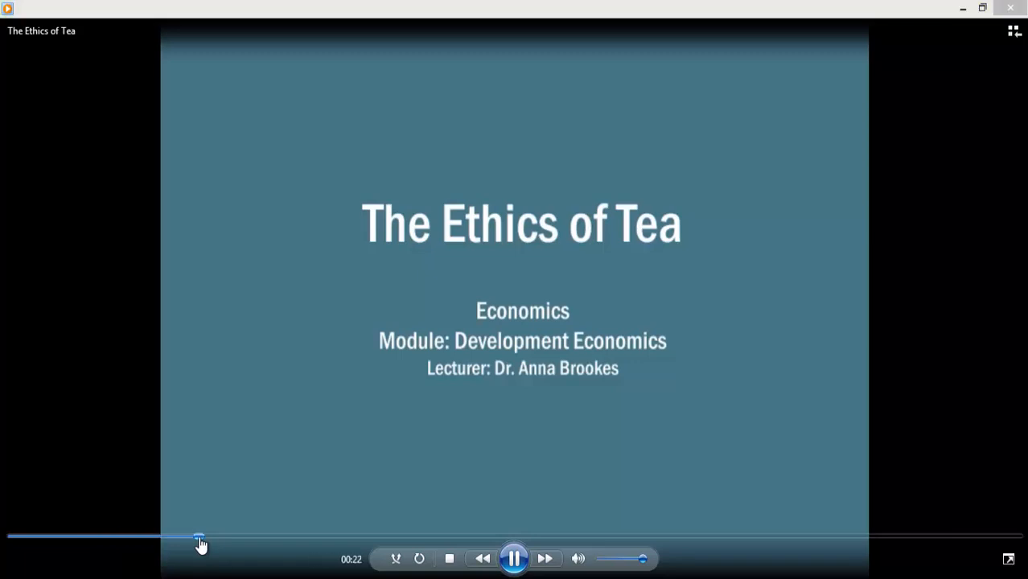
pyautogui.click(328, 537)
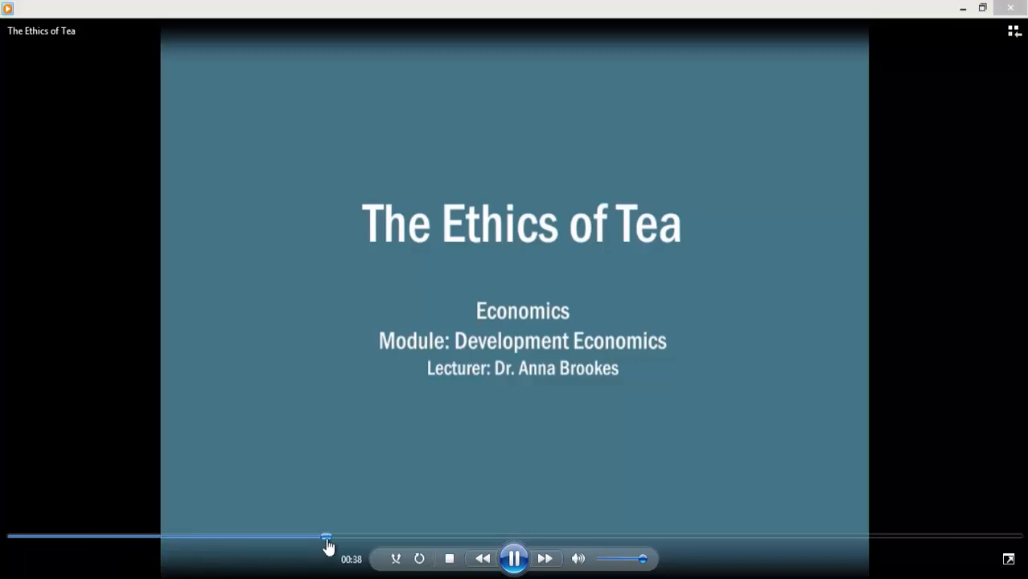
pyautogui.click(477, 536)
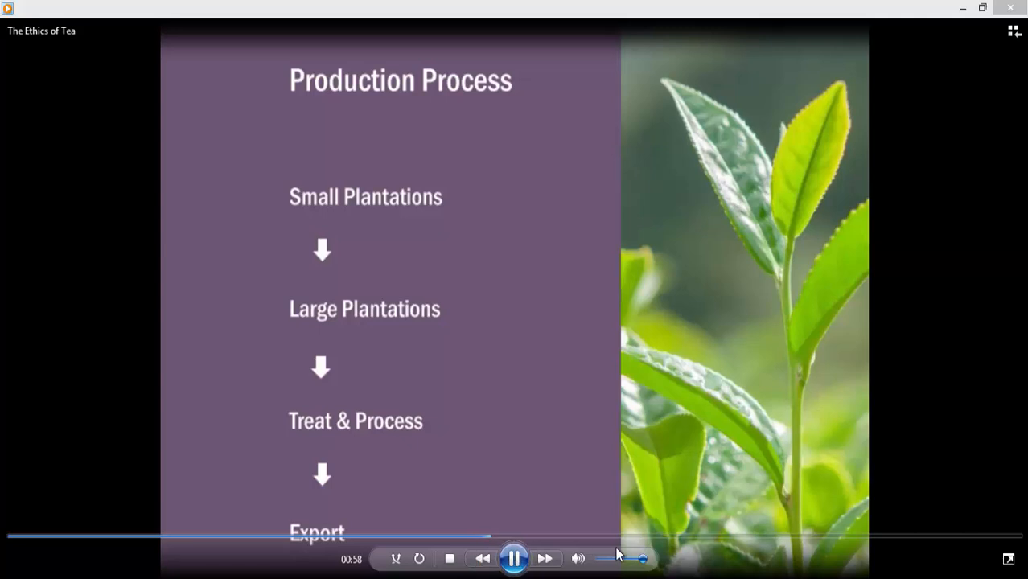
pyautogui.click(629, 537)
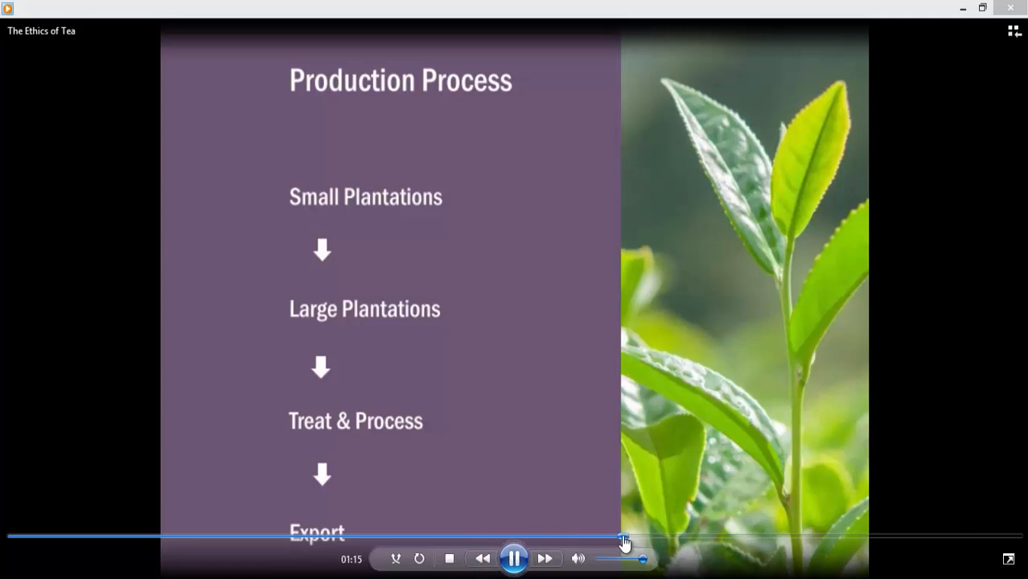
pyautogui.click(739, 537)
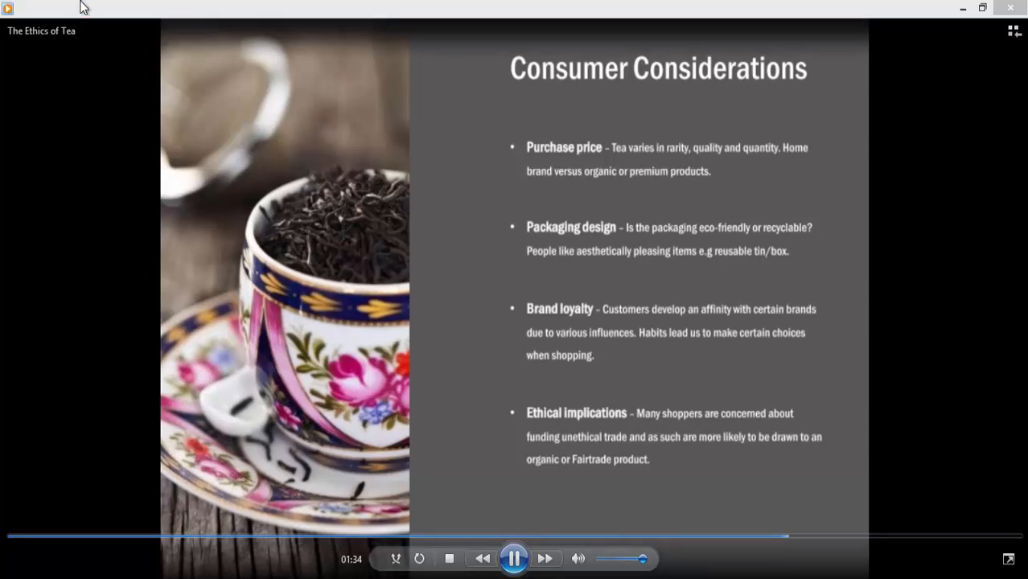
pyautogui.click(1010, 8)
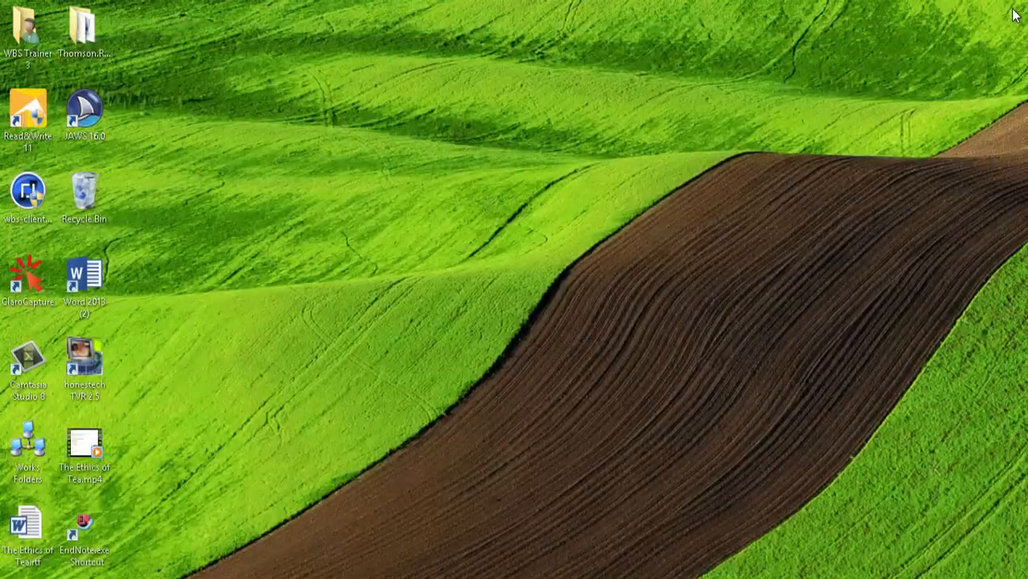
# Return to Audio Notetaker and create a new project for recording from speakers only
pyautogui.click(617, 578)
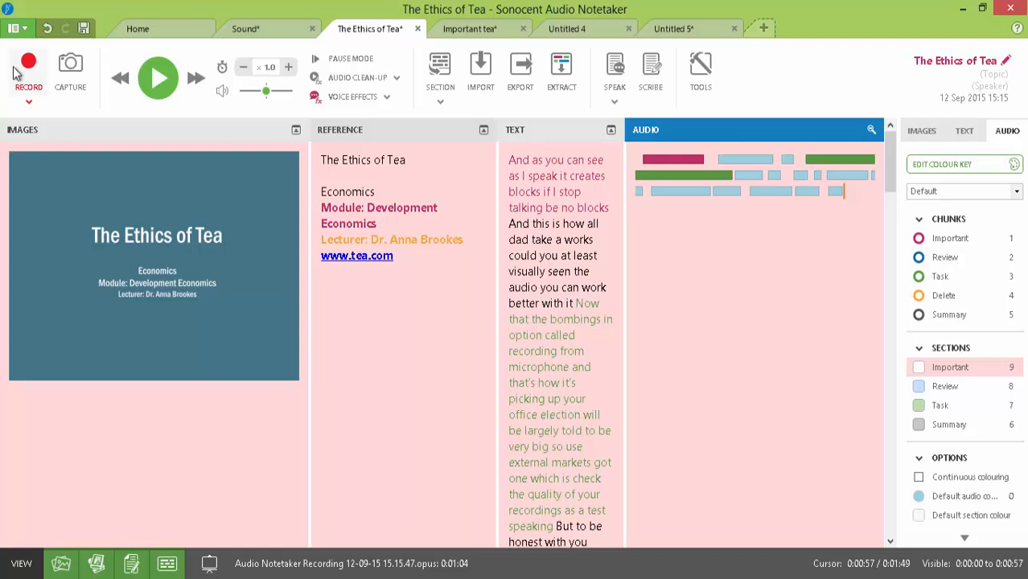
pyautogui.click(149, 32)
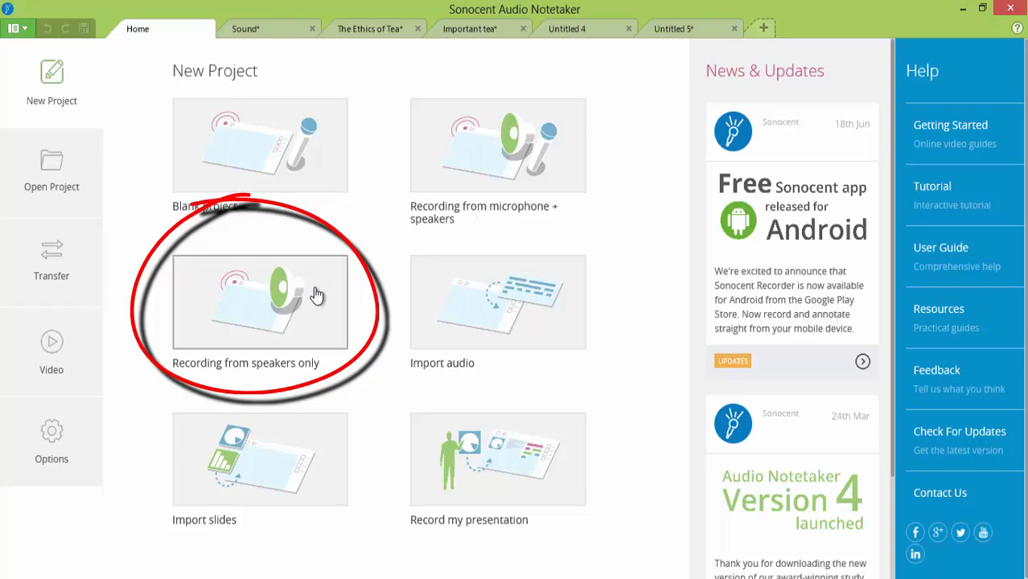
pyautogui.click(266, 314)
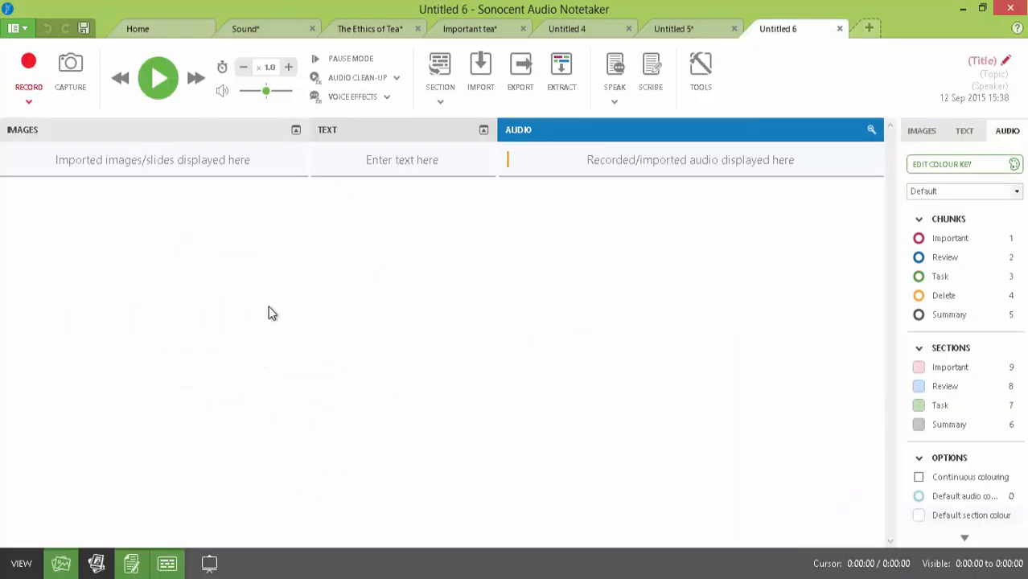
# Switch to the Chrome browser, search Google for YouTube and open the YouTube website from the results
pyautogui.click(210, 578)
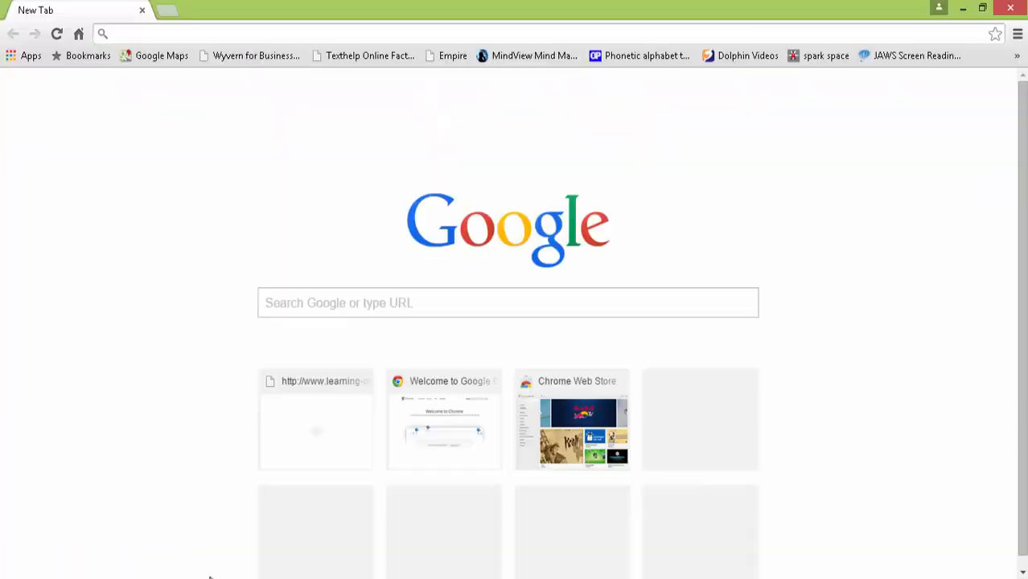
pyautogui.click(265, 303)
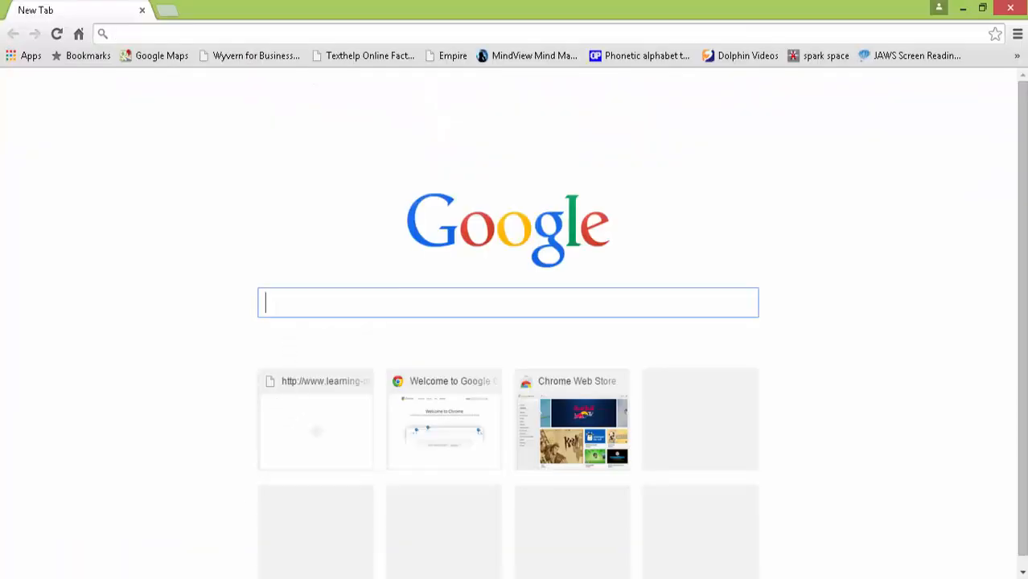
pyautogui.write('you')
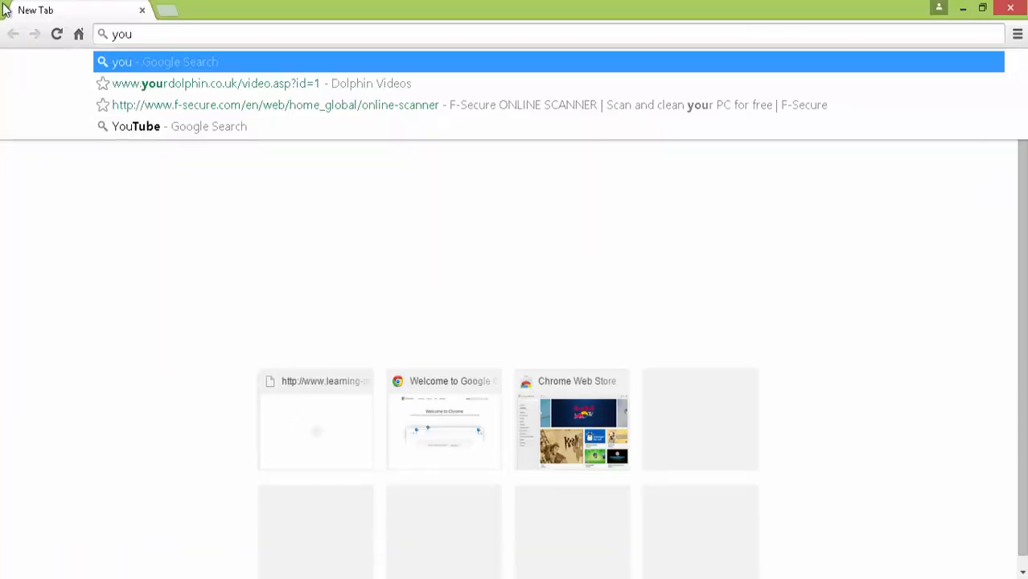
pyautogui.write('tube')
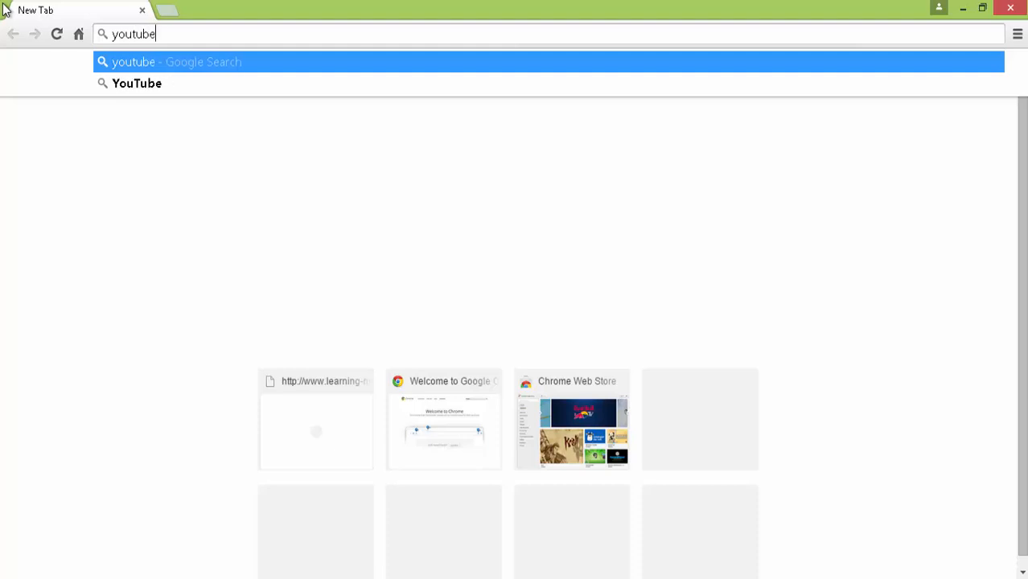
pyautogui.press('Down')
pyautogui.press('Return')
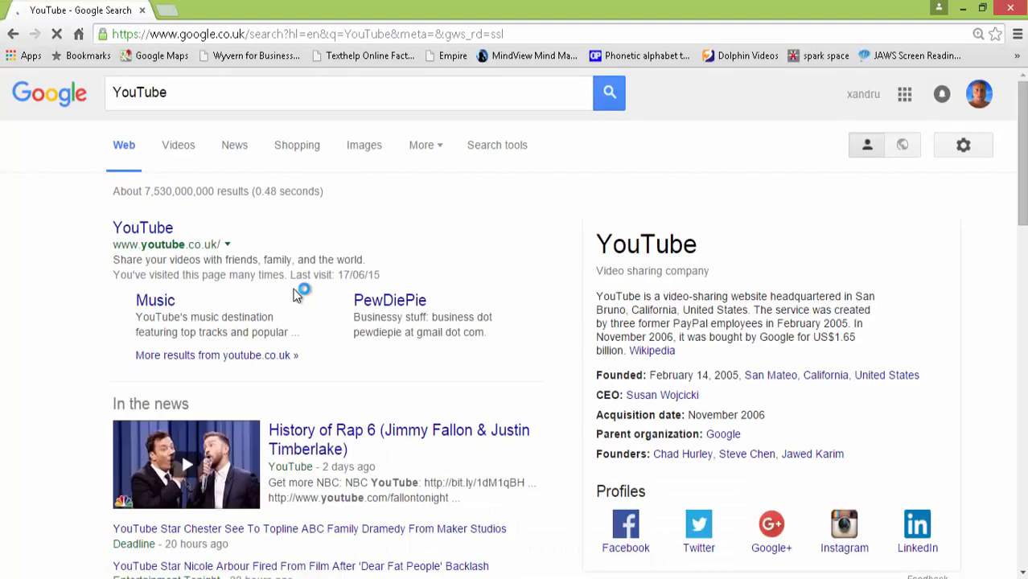
pyautogui.click(158, 231)
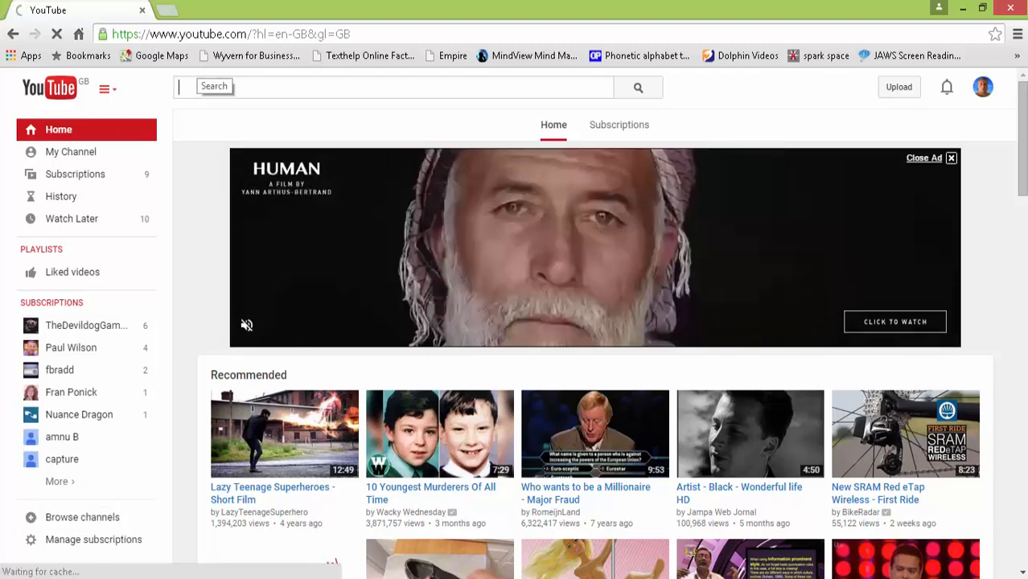
# Search YouTube for psychology and open the video Intro to Psychology - Crash Course Psychology #1
pyautogui.write('py')
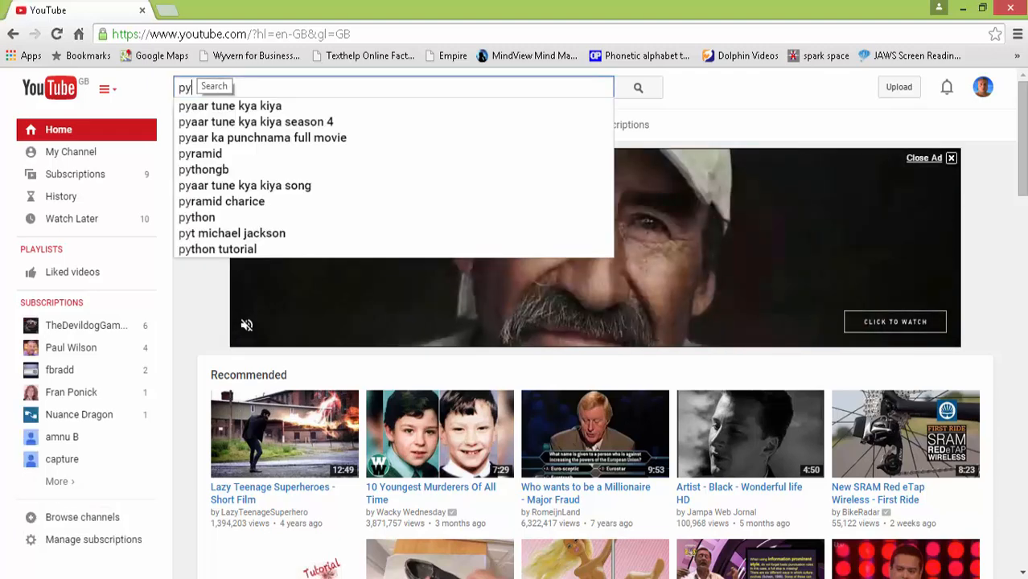
pyautogui.write('chology')
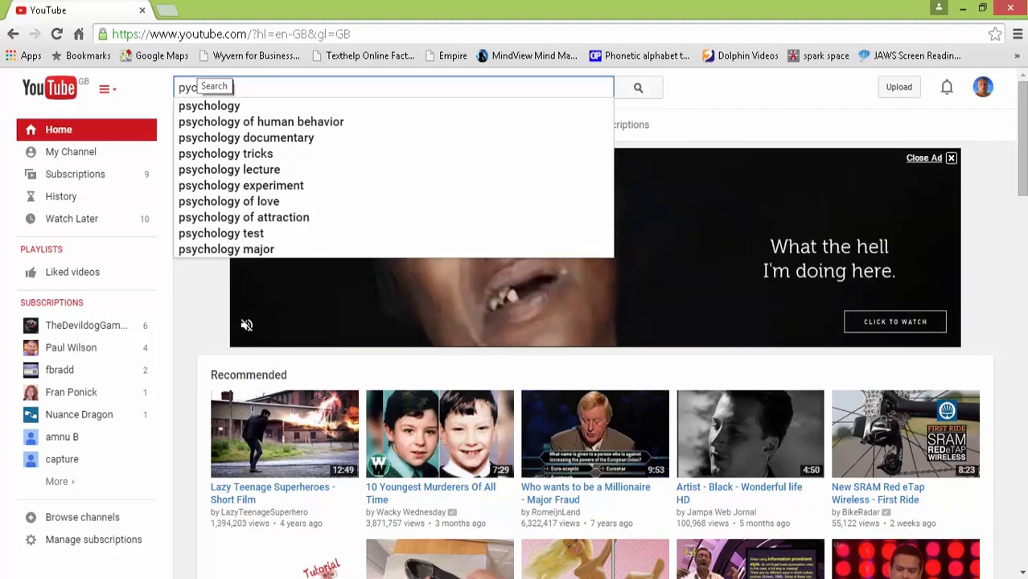
pyautogui.press('Down')
pyautogui.press('Return')
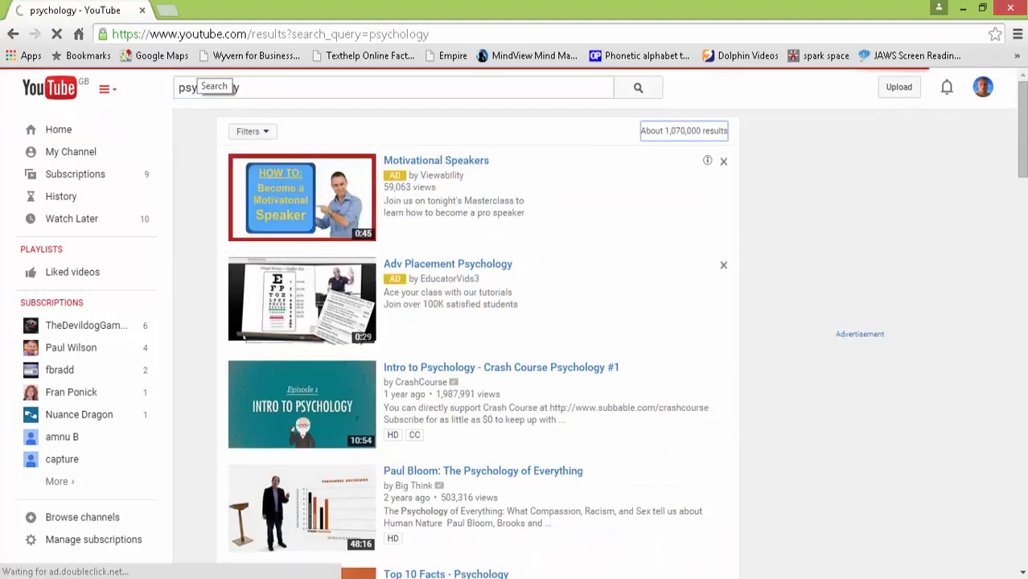
pyautogui.scroll(-4, 387, 397)
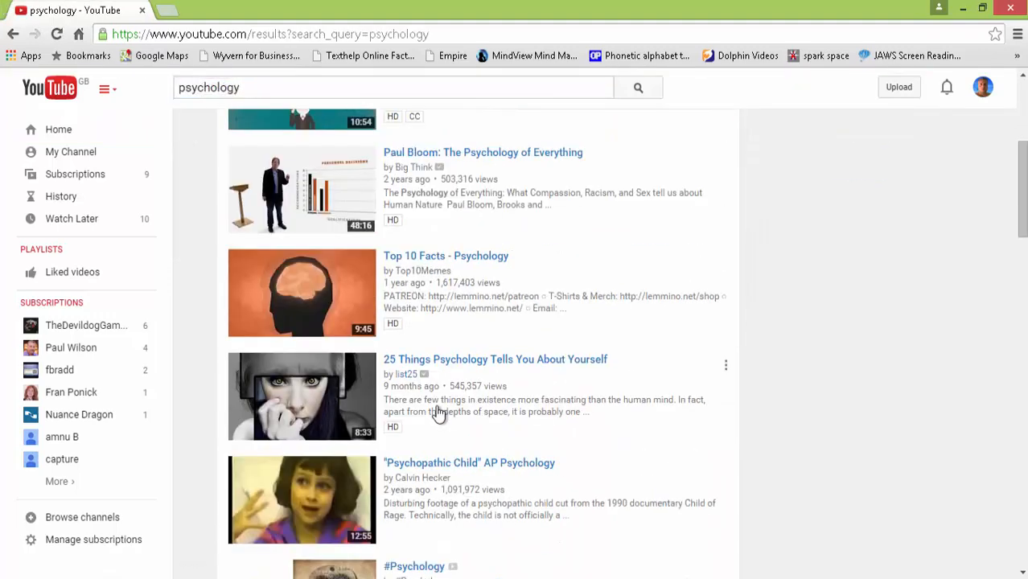
pyautogui.scroll(2, 439, 412)
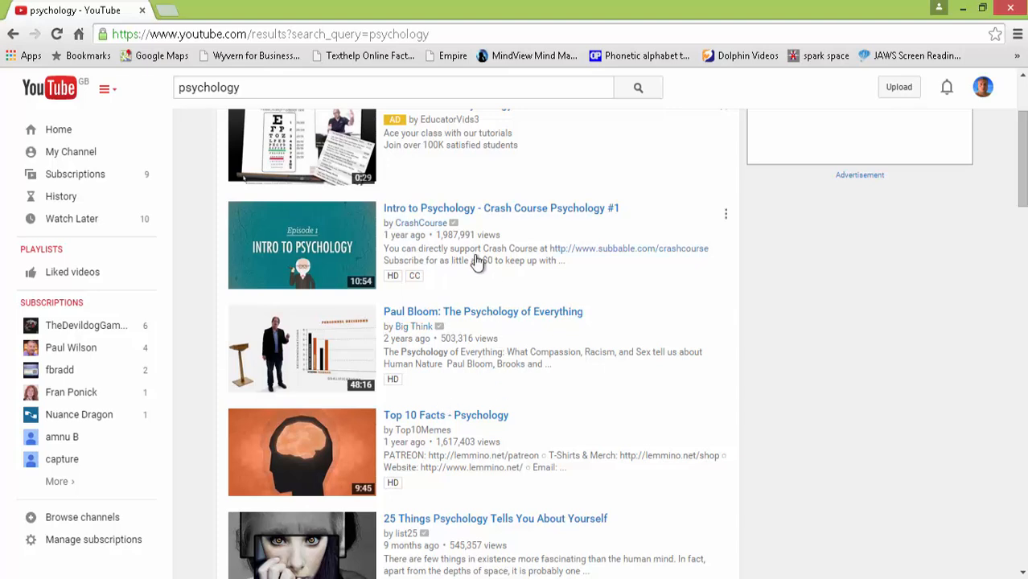
pyautogui.click(442, 214)
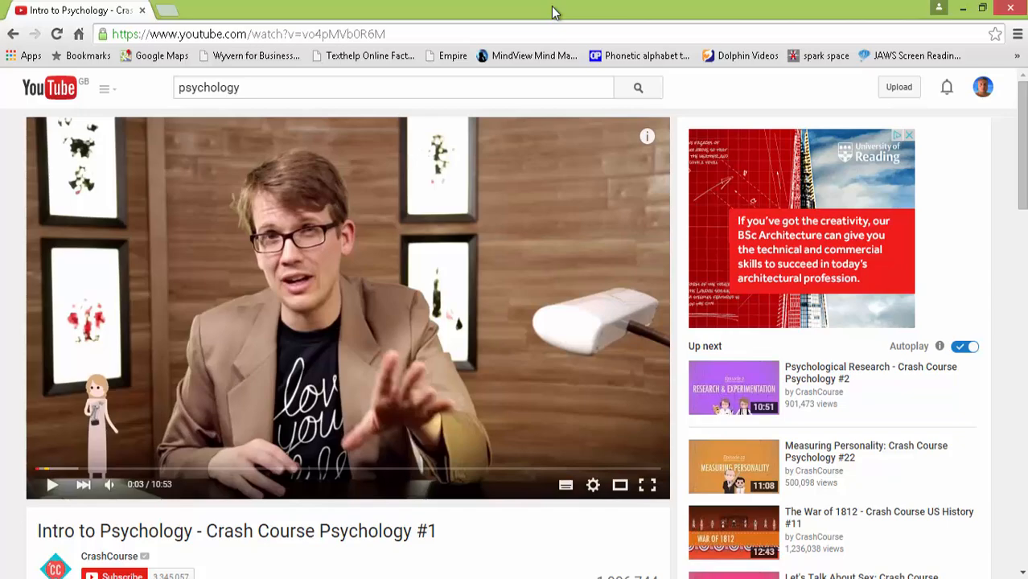
# Arrange the windows side by side, with Chrome on the left half of the screen and Audio Notetaker on the right half
pyautogui.moveTo(552, 11); pyautogui.dragTo(5, 8)
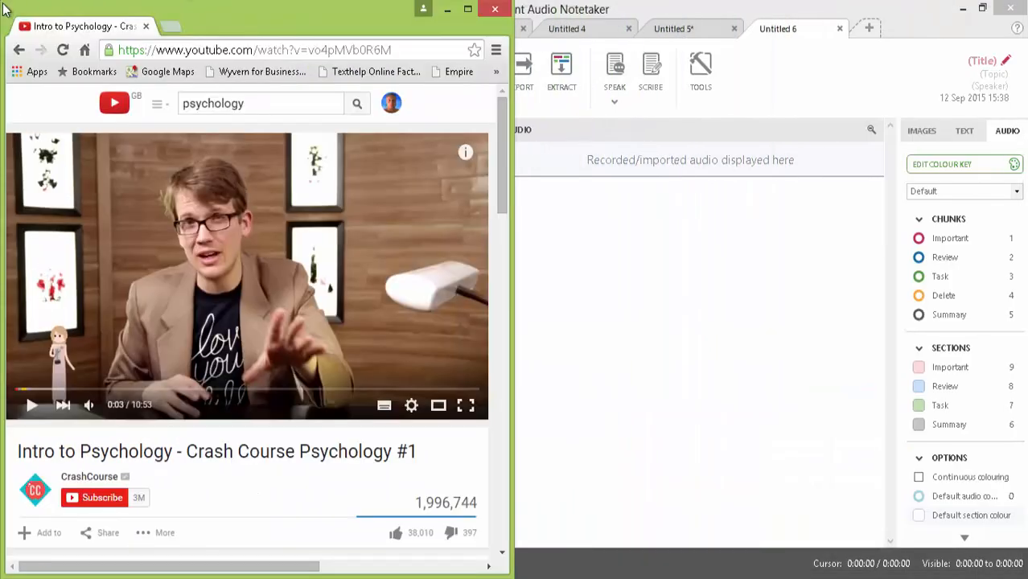
pyautogui.click(647, 6)
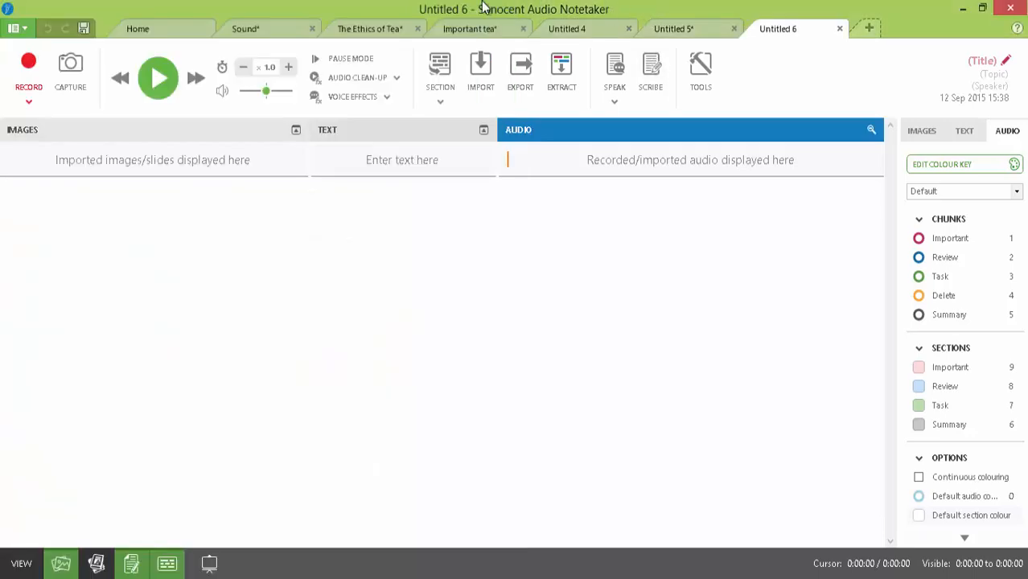
pyautogui.moveTo(482, 6); pyautogui.dragTo(1026, 41)
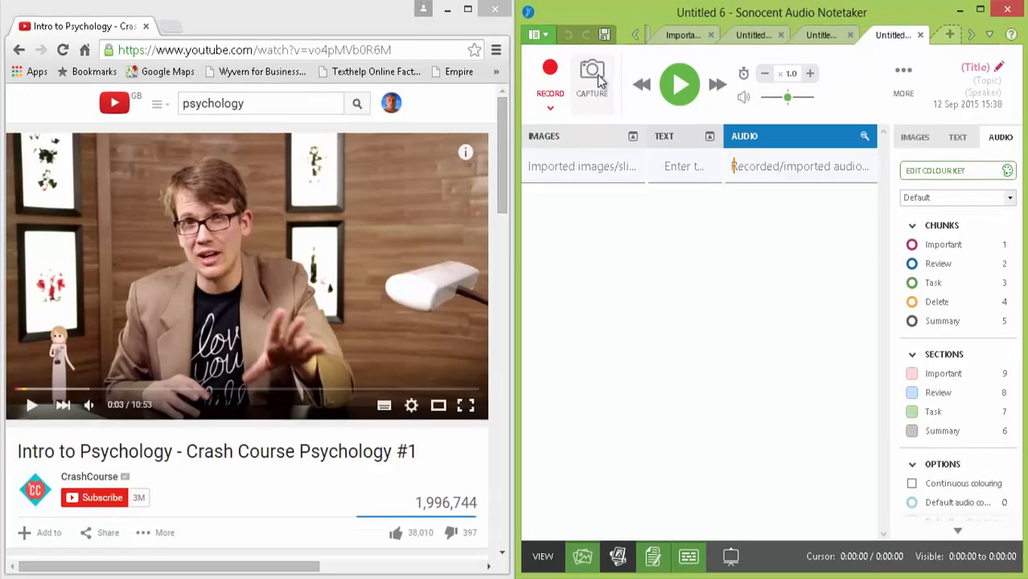
# Open the screen capture frame and try fitting it to the Audio Notetaker window and to the full screen
pyautogui.click(551, 110)
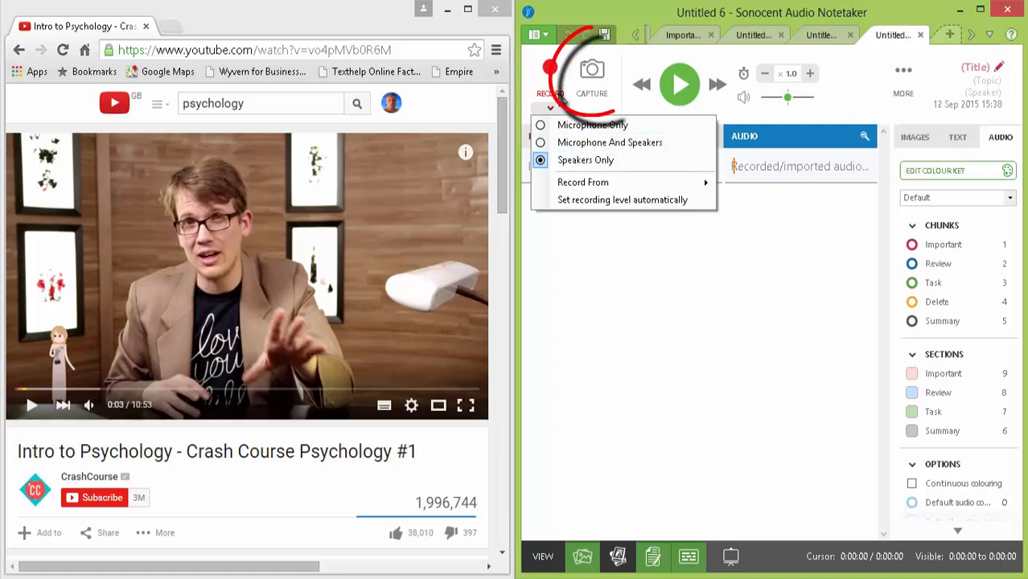
pyautogui.click(592, 71)
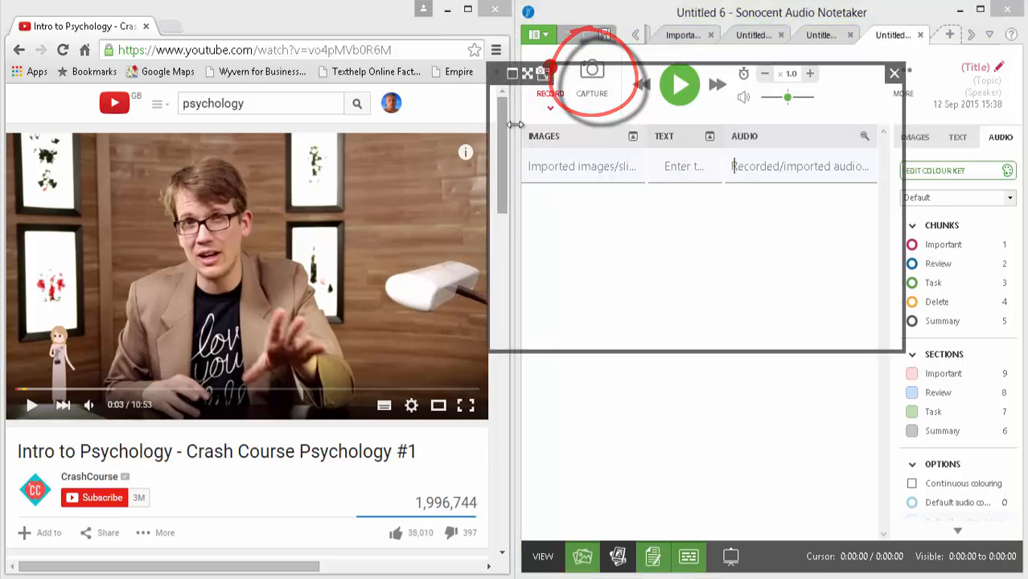
pyautogui.click(509, 75)
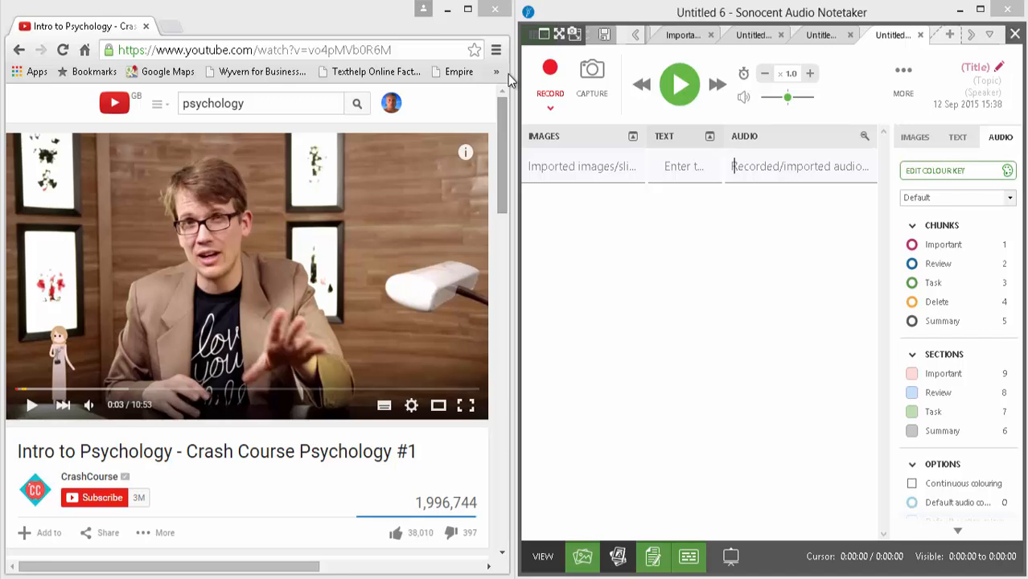
pyautogui.click(557, 36)
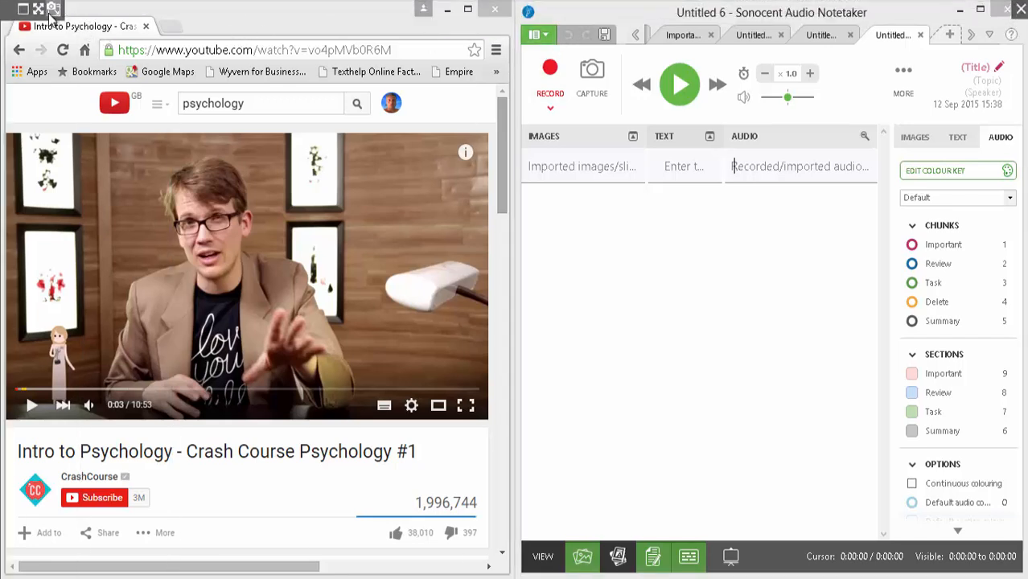
# Move and resize the capture frame so that it encloses only the YouTube video picture
pyautogui.moveTo(8, 8); pyautogui.dragTo(130, 71)
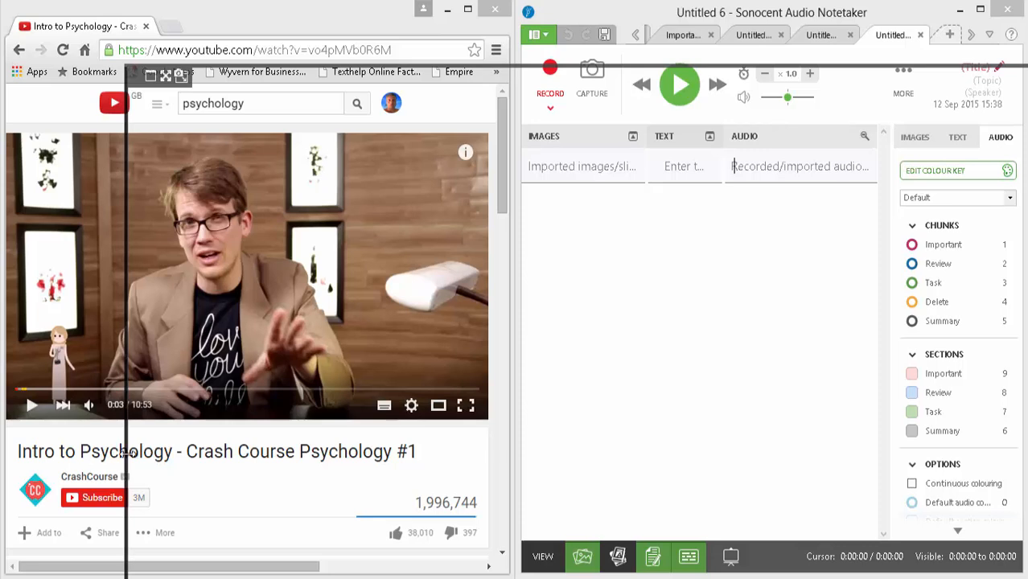
pyautogui.moveTo(127, 453); pyautogui.dragTo(584, 410)
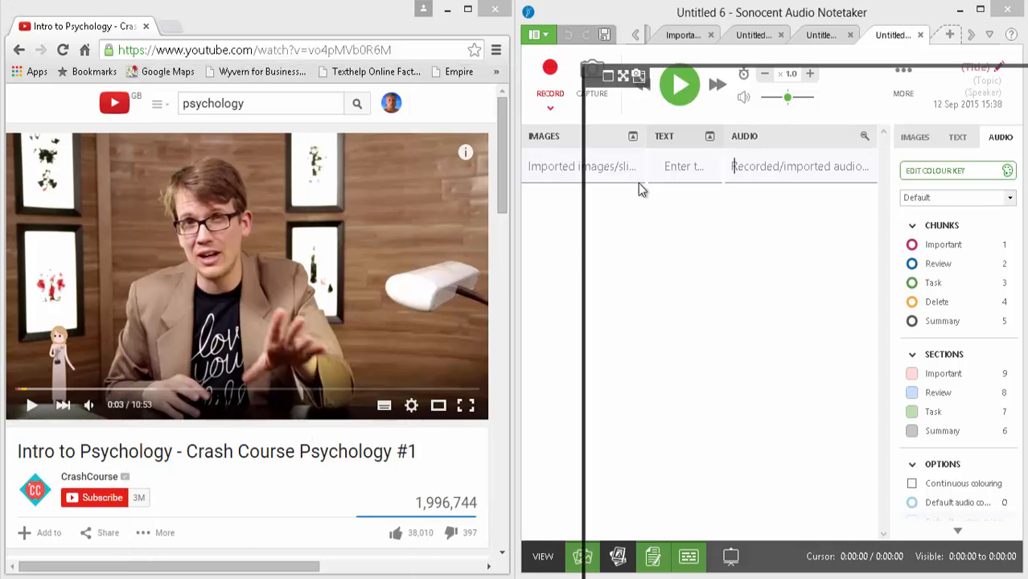
pyautogui.moveTo(729, 69); pyautogui.dragTo(680, 345)
pyautogui.moveTo(593, 346); pyautogui.dragTo(16, 87)
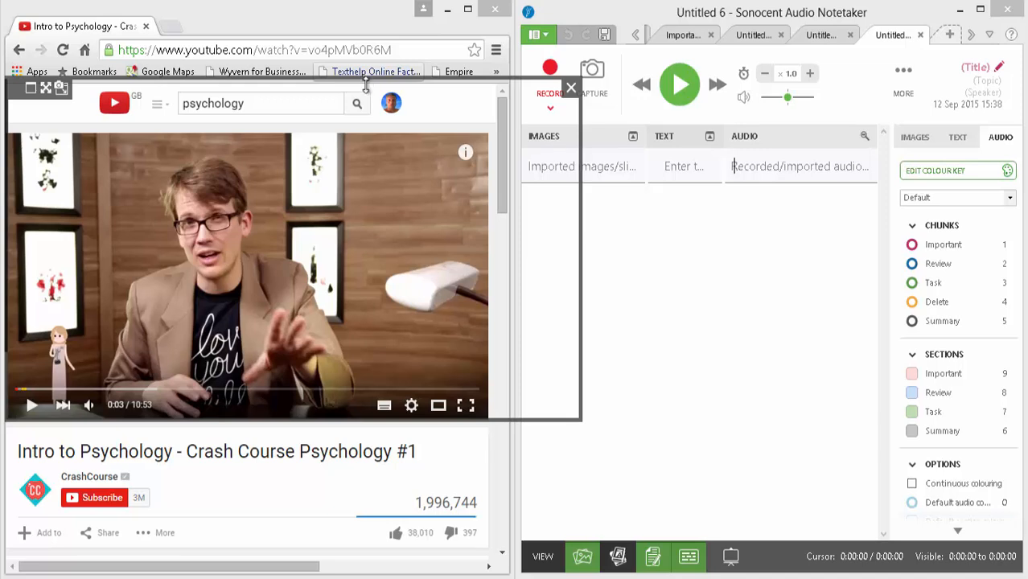
pyautogui.moveTo(365, 83); pyautogui.dragTo(348, 131)
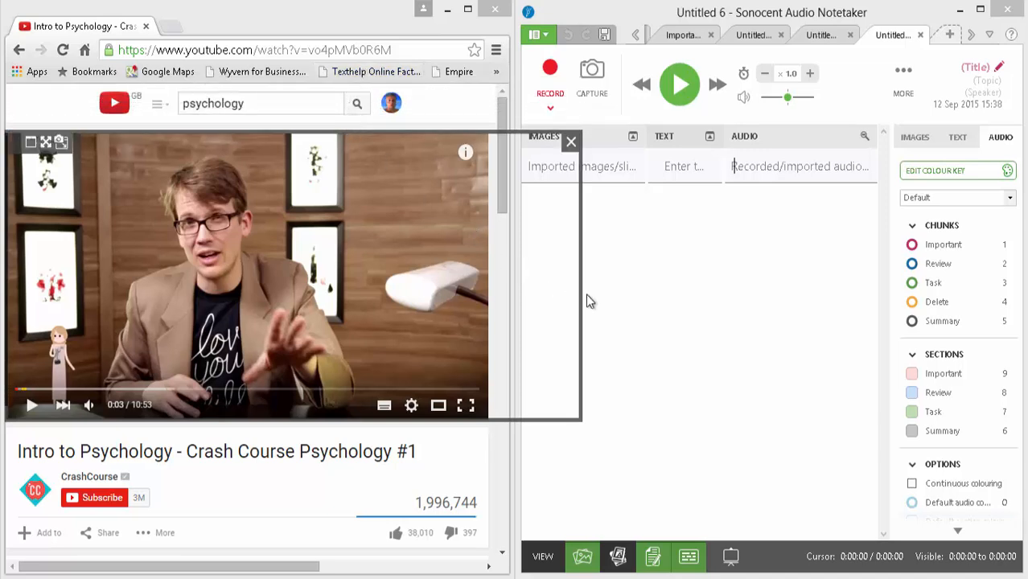
pyautogui.moveTo(582, 296); pyautogui.dragTo(490, 282)
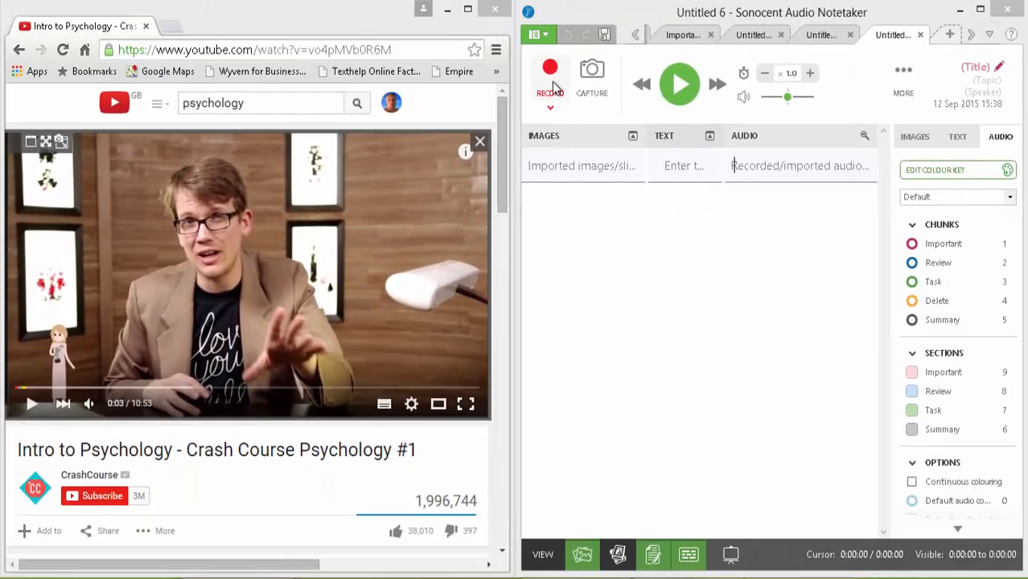
# Start recording from the speakers and play the Intro to Psychology video
pyautogui.click(551, 80)
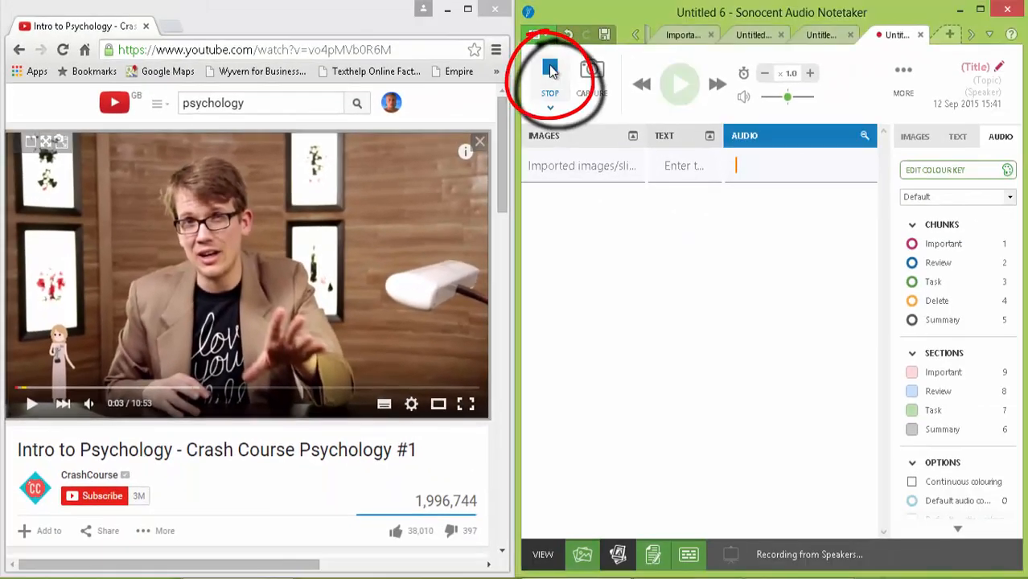
pyautogui.click(31, 404)
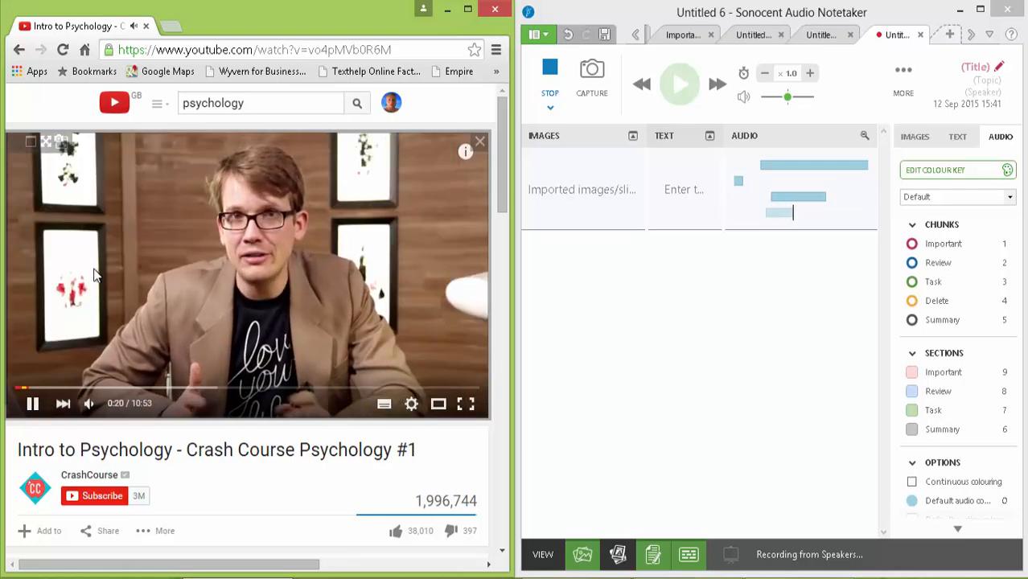
pyautogui.press('space')
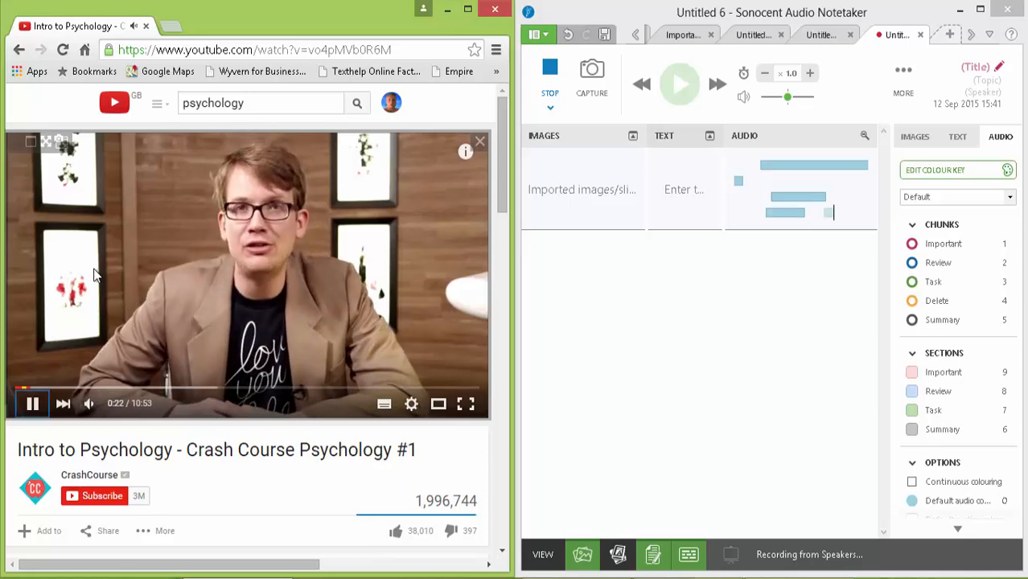
# Capture three stills of the playing video into new sections while the audio is being recorded
pyautogui.click(546, 209)
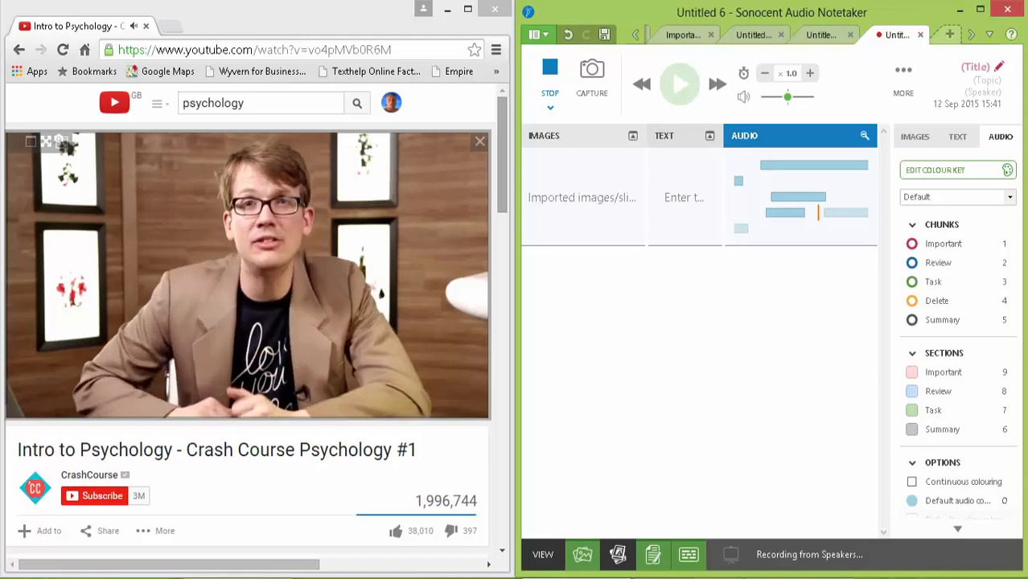
pyautogui.press('Return')
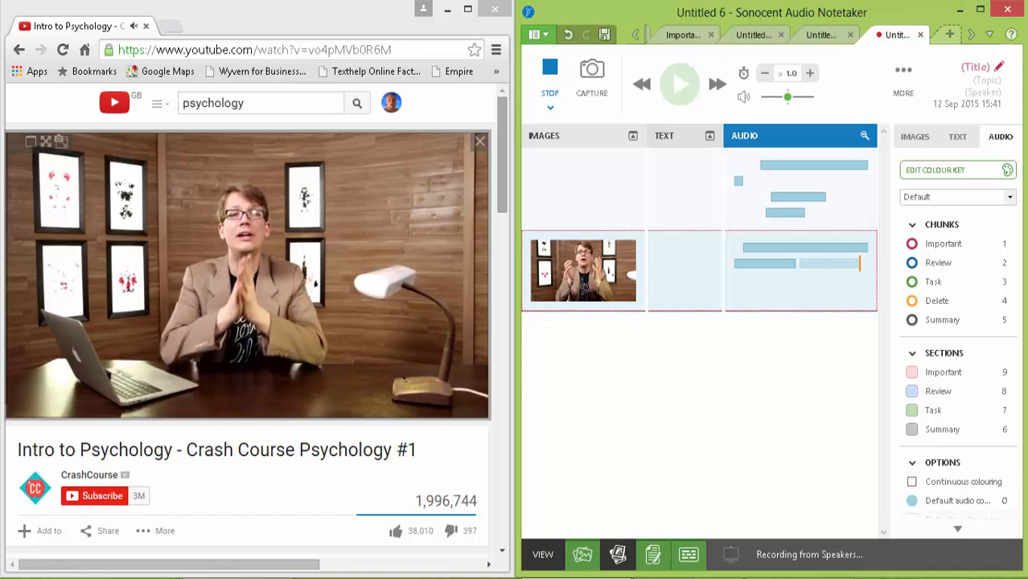
pyautogui.press('Print')
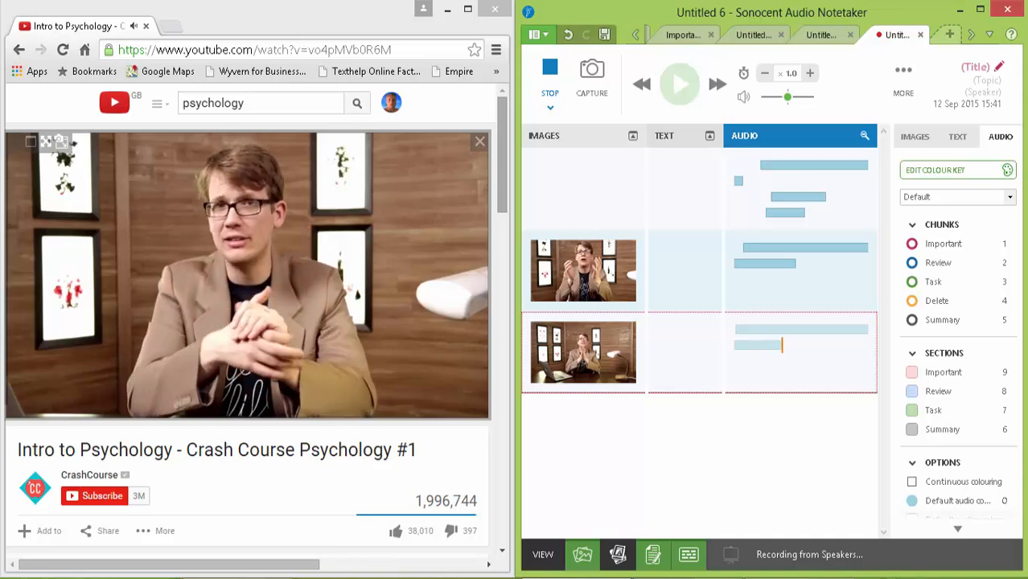
pyautogui.press('Return')
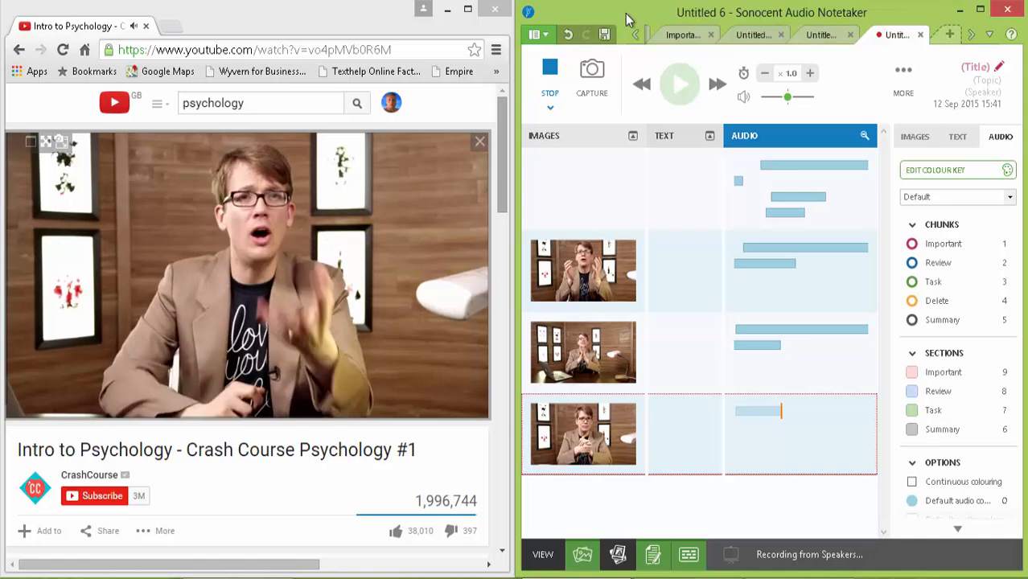
# Stop the speaker recording and pause the YouTube video
pyautogui.click(552, 72)
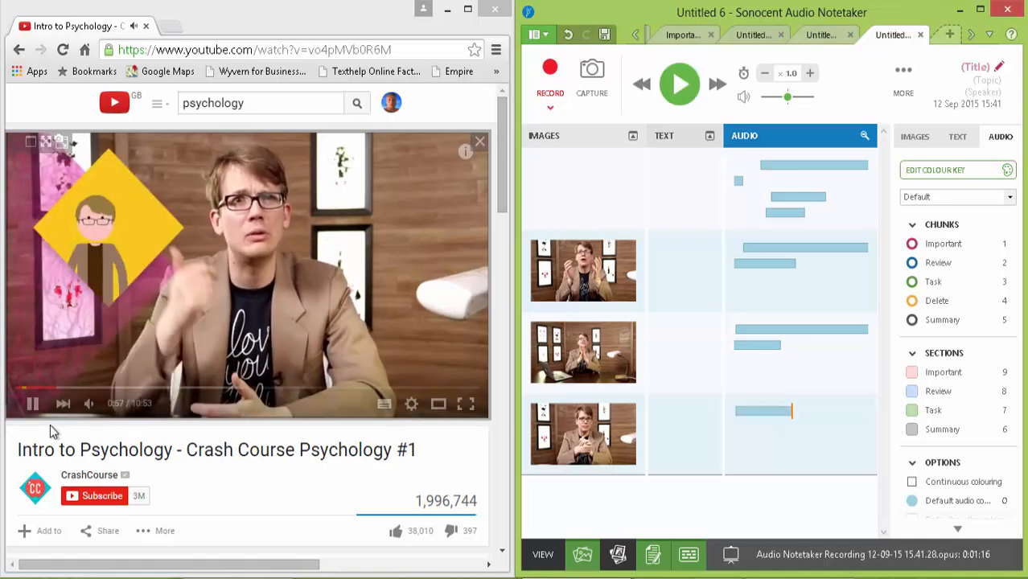
pyautogui.click(33, 406)
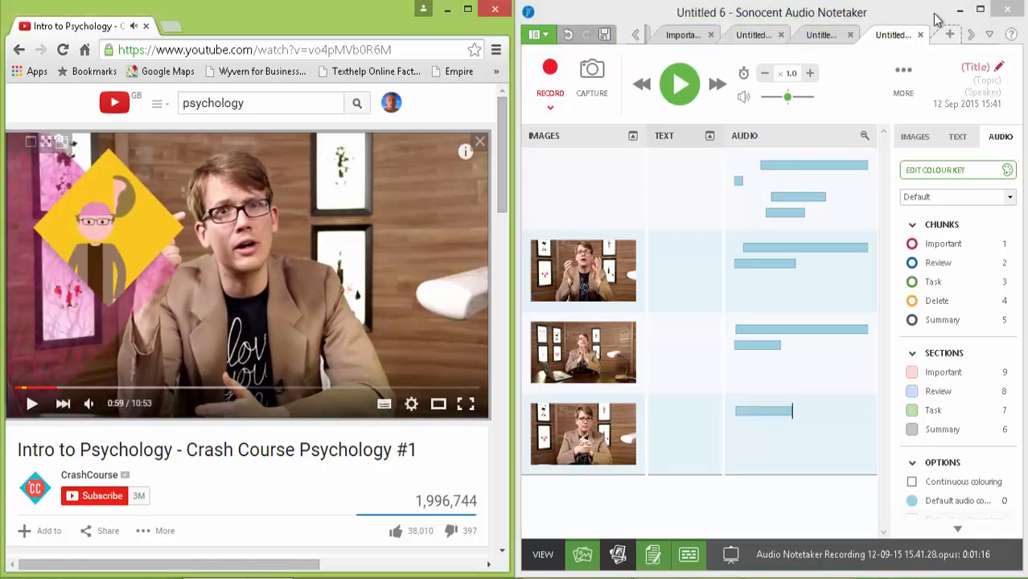
# Maximise the Audio Notetaker window and select the first captured video still
pyautogui.click(981, 10)
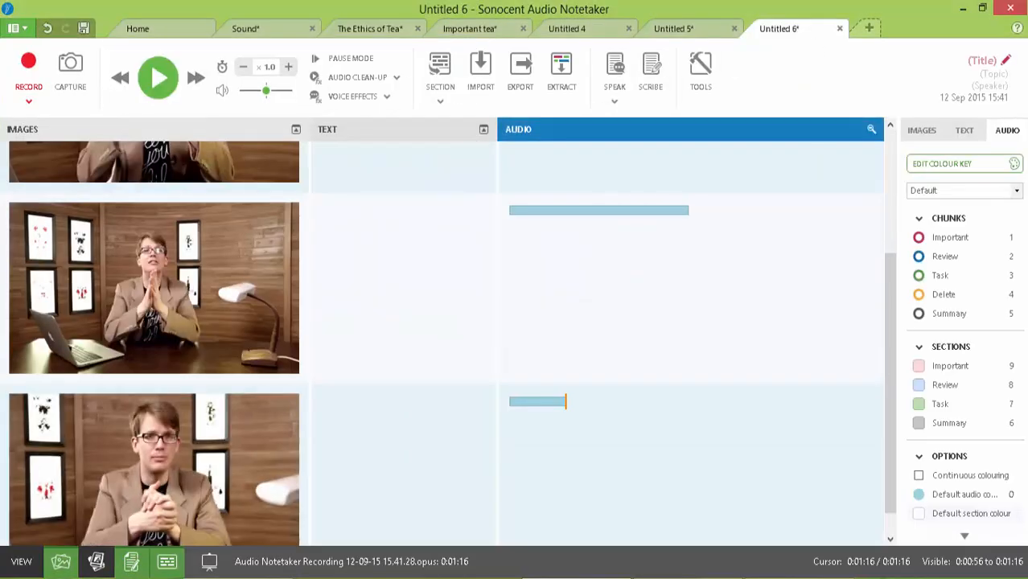
pyautogui.moveTo(886, 281); pyautogui.dragTo(890, 141)
pyautogui.click(203, 288)
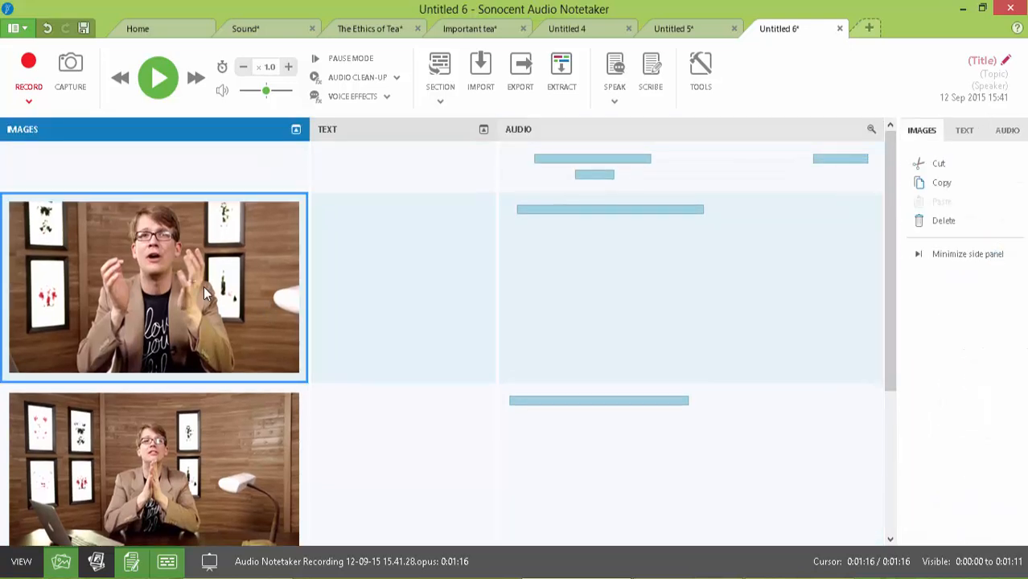
# Play the audio beside the first still from its start, add the note "a my notes" during playback, and pause it
pyautogui.click(706, 211)
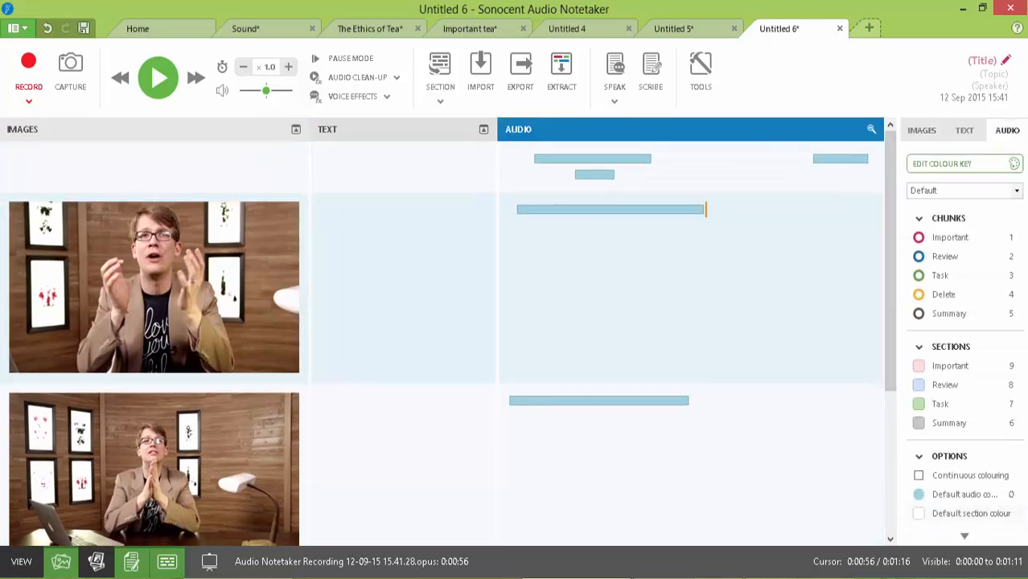
pyautogui.click(510, 210)
pyautogui.click(160, 78)
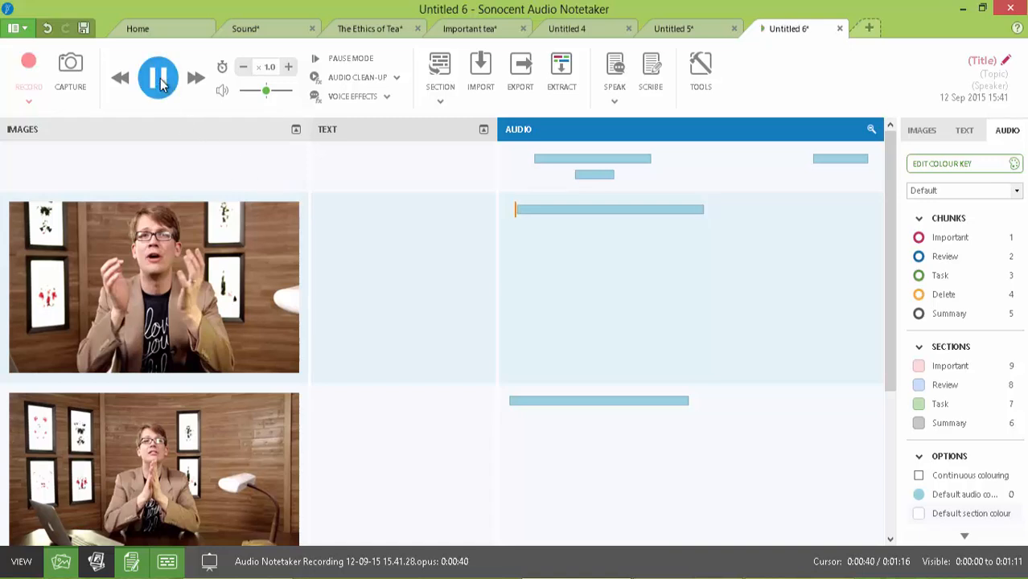
pyautogui.write('a')
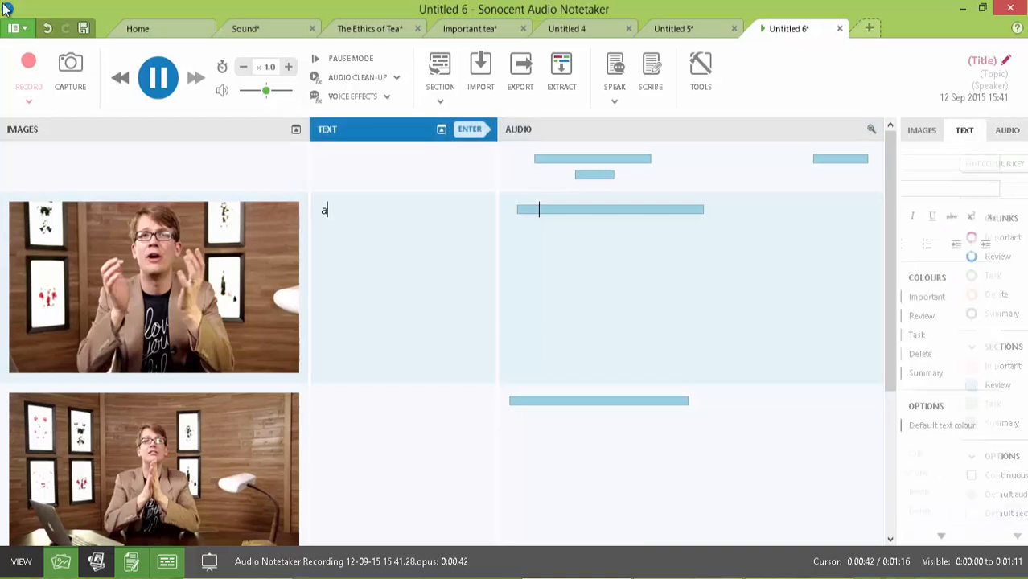
pyautogui.write(' my notes')
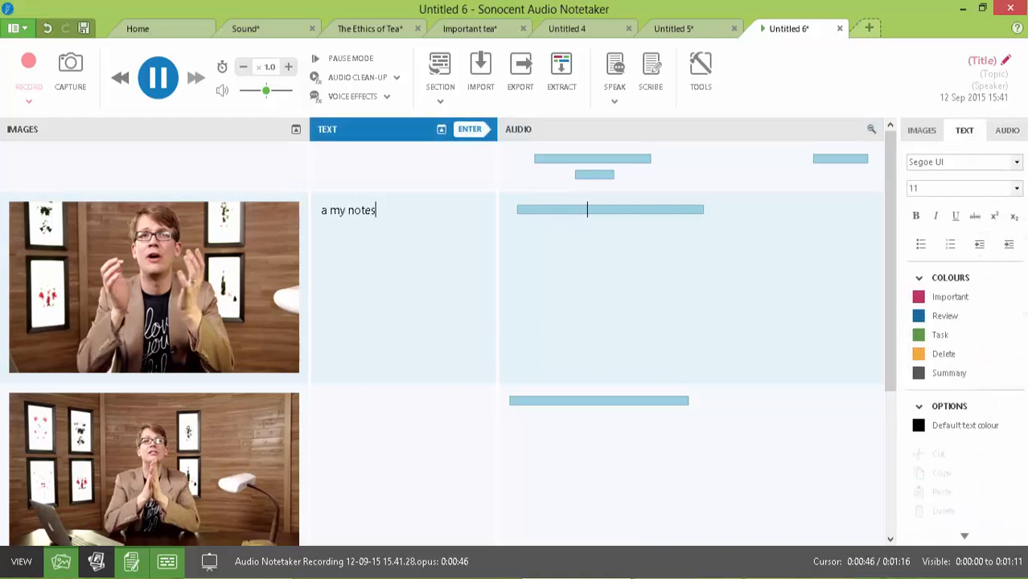
pyautogui.press('Return')
pyautogui.click(165, 85)
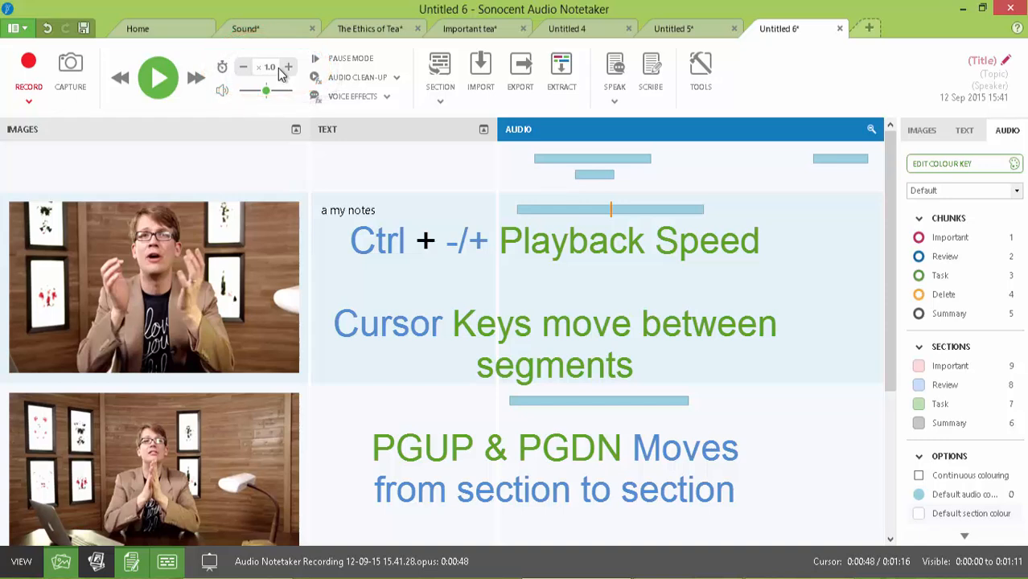
# Step back and forth between audio chunks and between sections, ending at the start of the first still's section
pyautogui.press('Left')
pyautogui.press('Left')
pyautogui.press('Left')
pyautogui.press('Right')
pyautogui.press('Right')
pyautogui.press('Right')
pyautogui.press('pagedown')
pyautogui.press('pageup')
pyautogui.press('pageup')
pyautogui.press('pageup')
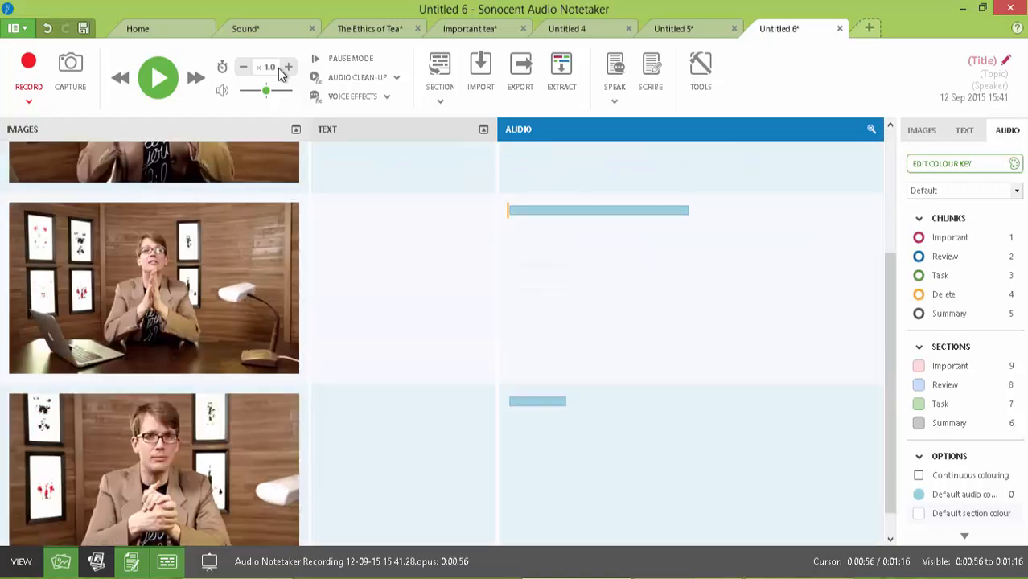
pyautogui.press('pagedown')
pyautogui.press('pagedown')
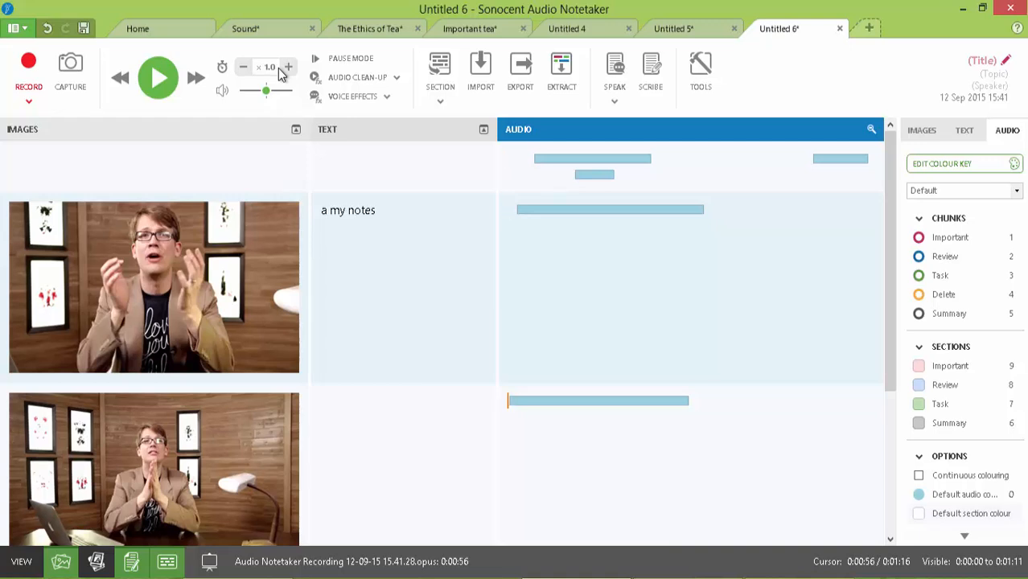
pyautogui.press('pageup')
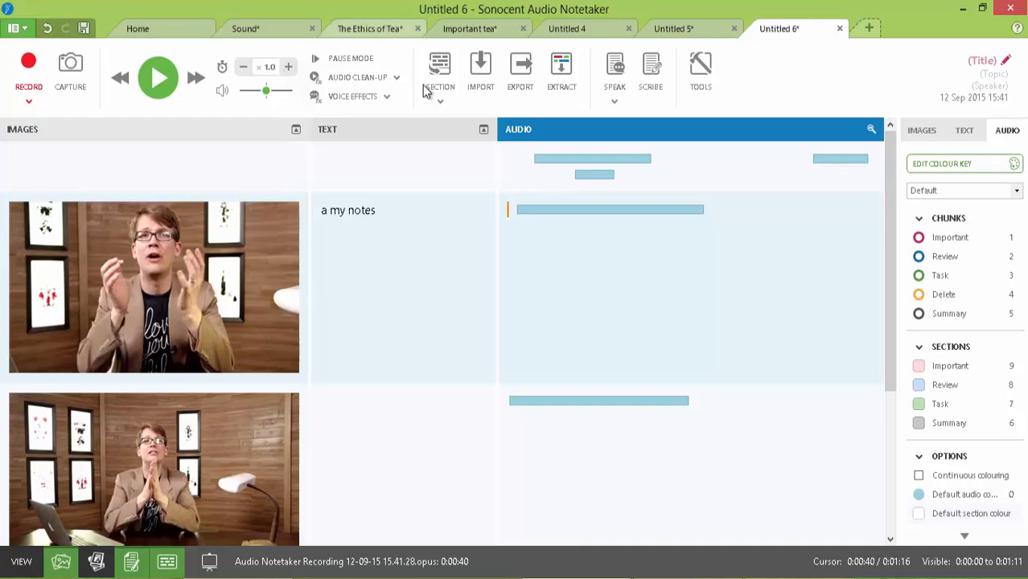
# Split the audio chunk beside the first still partway along its length
pyautogui.click(588, 210)
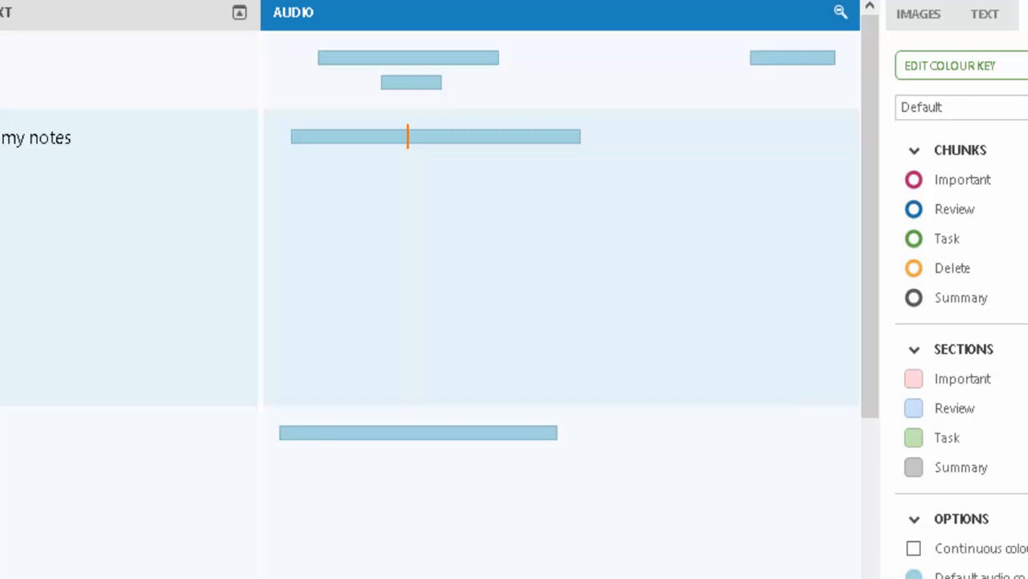
pyautogui.rightClick(409, 139)
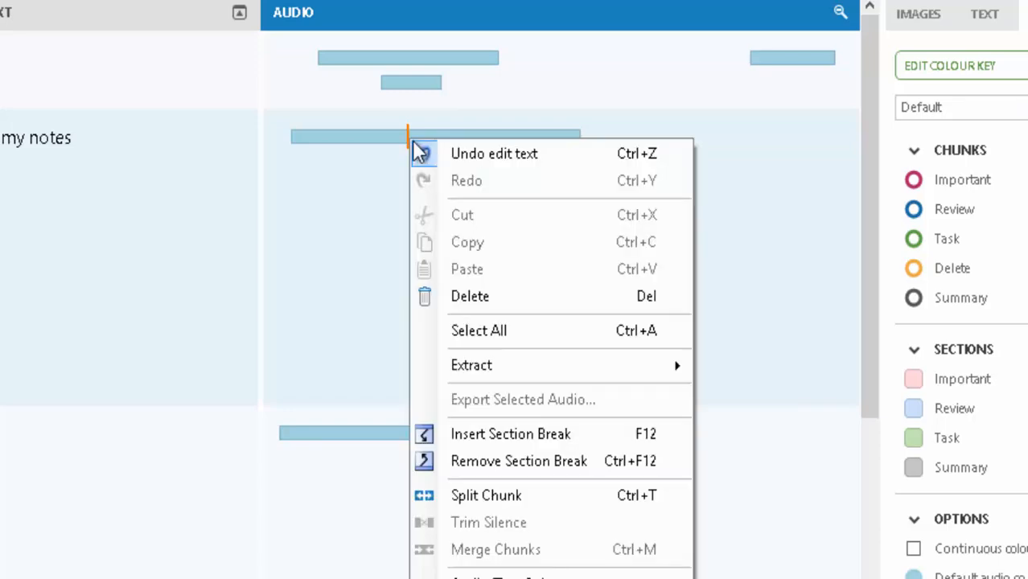
pyautogui.click(508, 500)
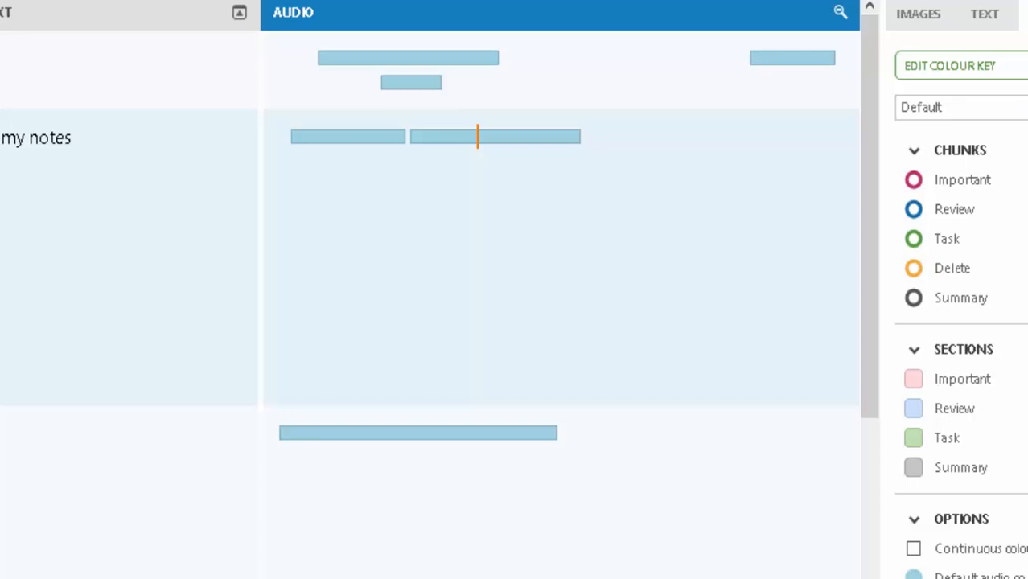
# Move the first split chunk to the last still's section, move it on to the second still's section, and delete it
pyautogui.click(361, 137)
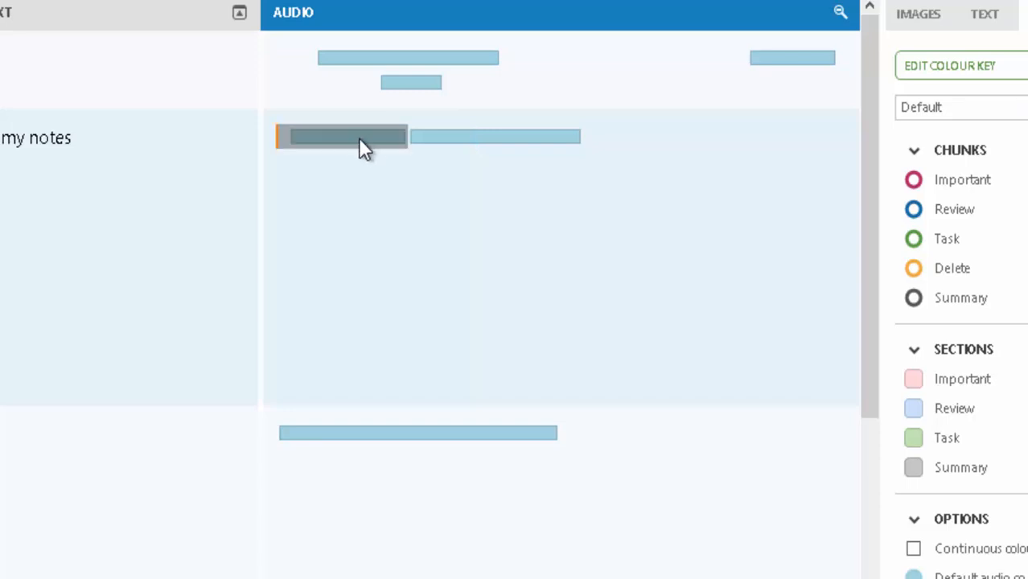
pyautogui.moveTo(360, 142)
pyautogui.mouseDown()
pyautogui.moveTo(591, 138)
pyautogui.moveTo(322, 433)
pyautogui.moveTo(627, 434)
pyautogui.moveTo(531, 567)
pyautogui.moveTo(426, 532)
pyautogui.mouseUp()
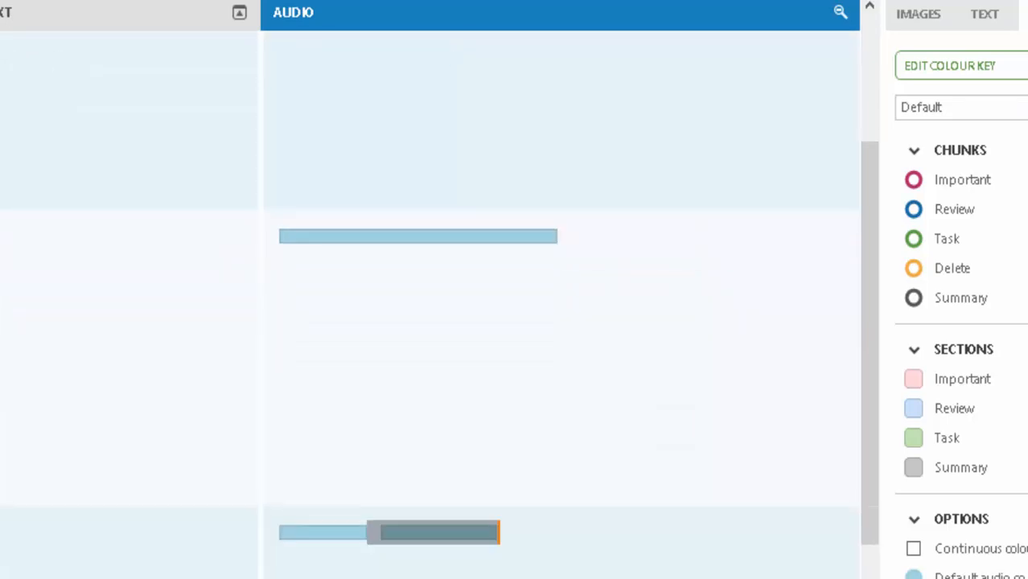
pyautogui.moveTo(443, 524); pyautogui.dragTo(278, 532)
pyautogui.rightClick(623, 251)
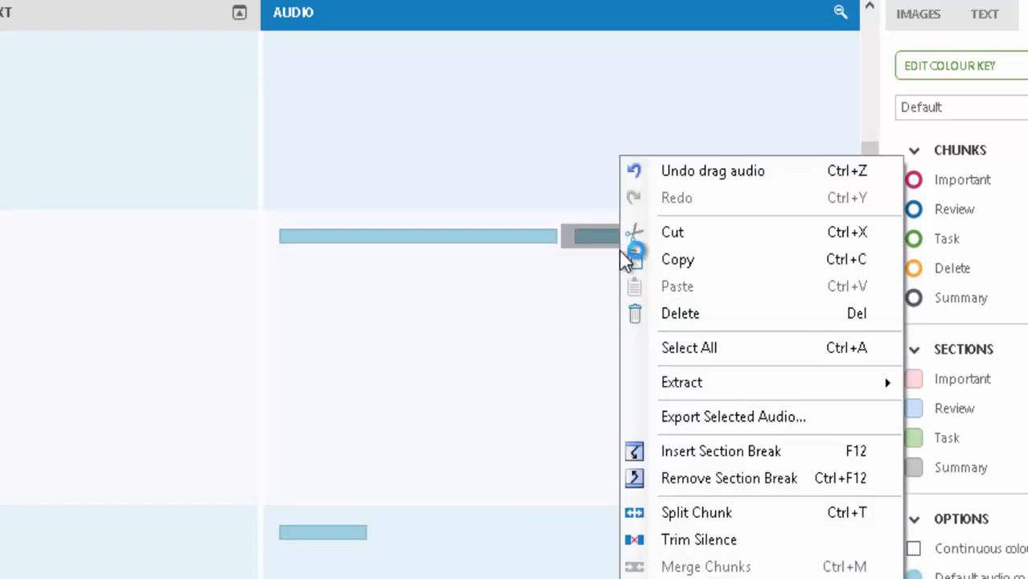
pyautogui.click(666, 316)
# Split the audio chunk beside the second still near its middle and merge the two parts back together
pyautogui.click(438, 236)
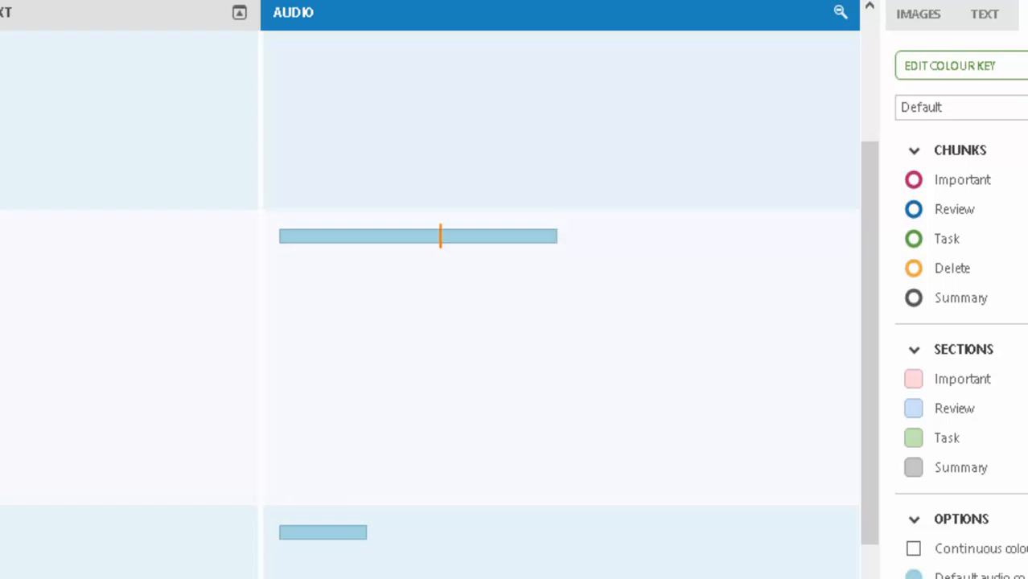
pyautogui.rightClick(439, 235)
pyautogui.click(516, 515)
pyautogui.click(560, 236)
pyautogui.click(438, 235)
pyautogui.rightClick(433, 236)
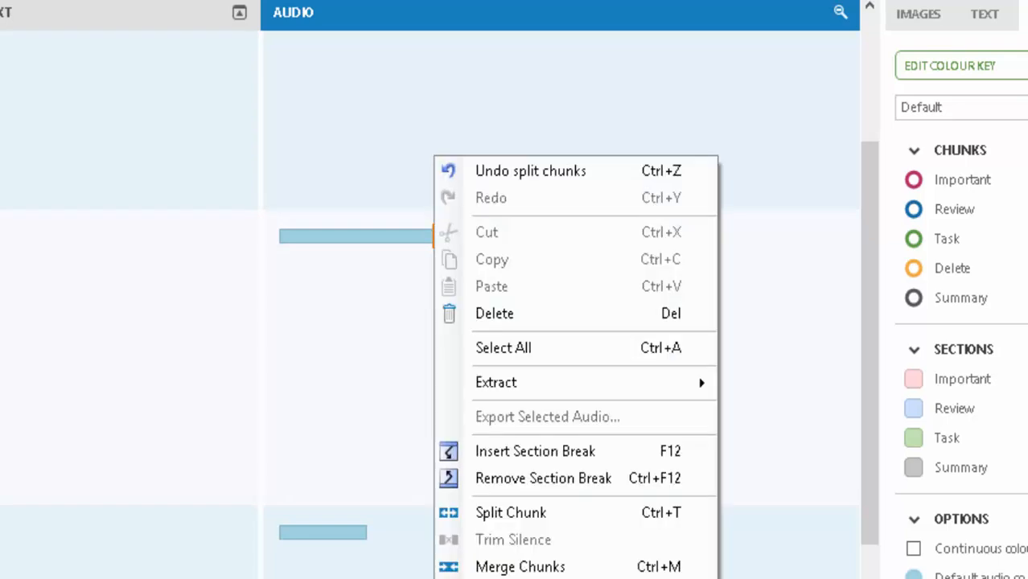
pyautogui.click(541, 567)
pyautogui.click(560, 236)
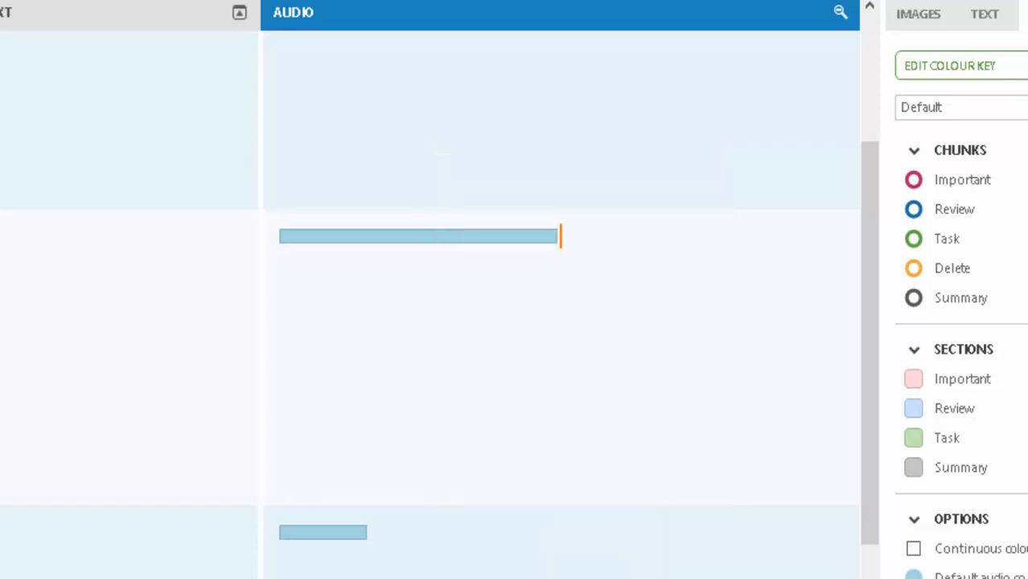
# Look up the editing and Extract options for the audio chunk beside the second still
pyautogui.click(463, 236)
pyautogui.rightClick(464, 235)
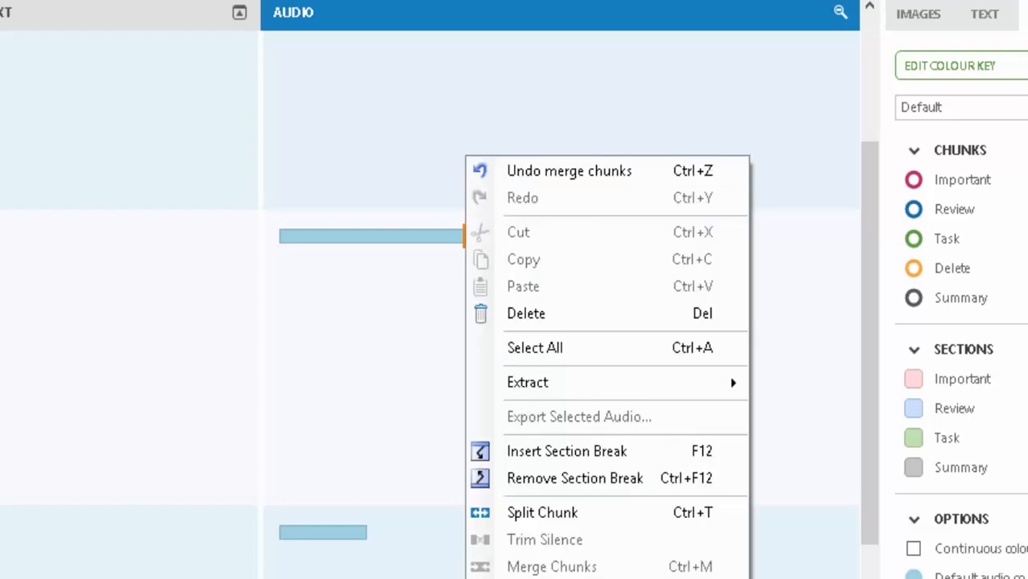
pyautogui.moveTo(573, 383)
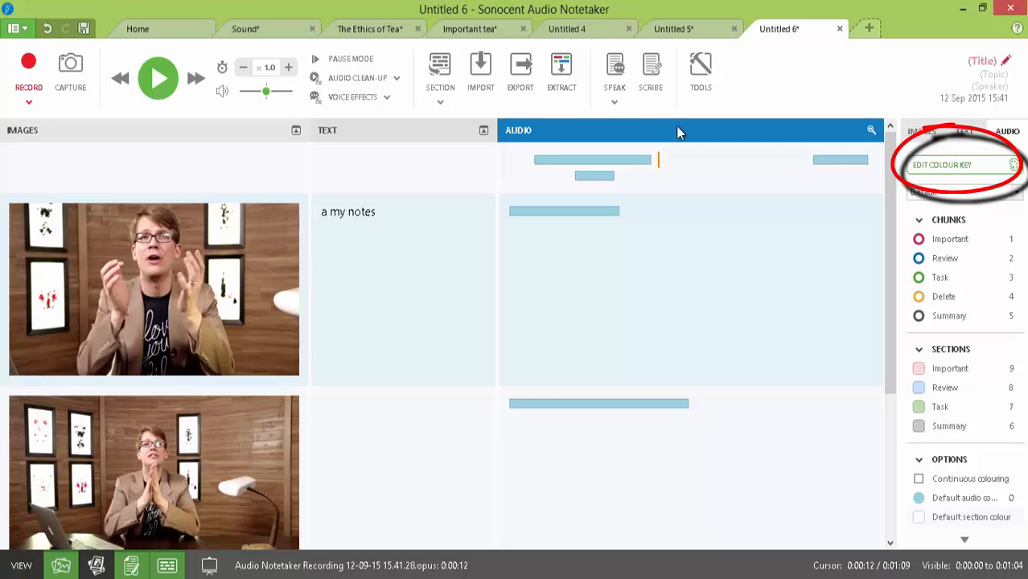
# Start a new colour key template named My Own, based on the Default template
pyautogui.click(973, 166)
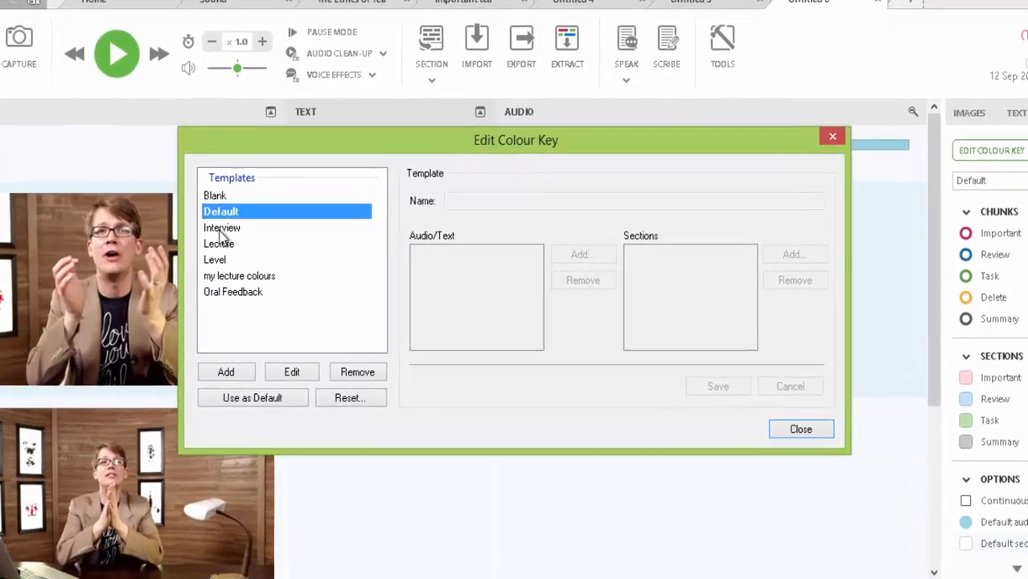
pyautogui.click(221, 229)
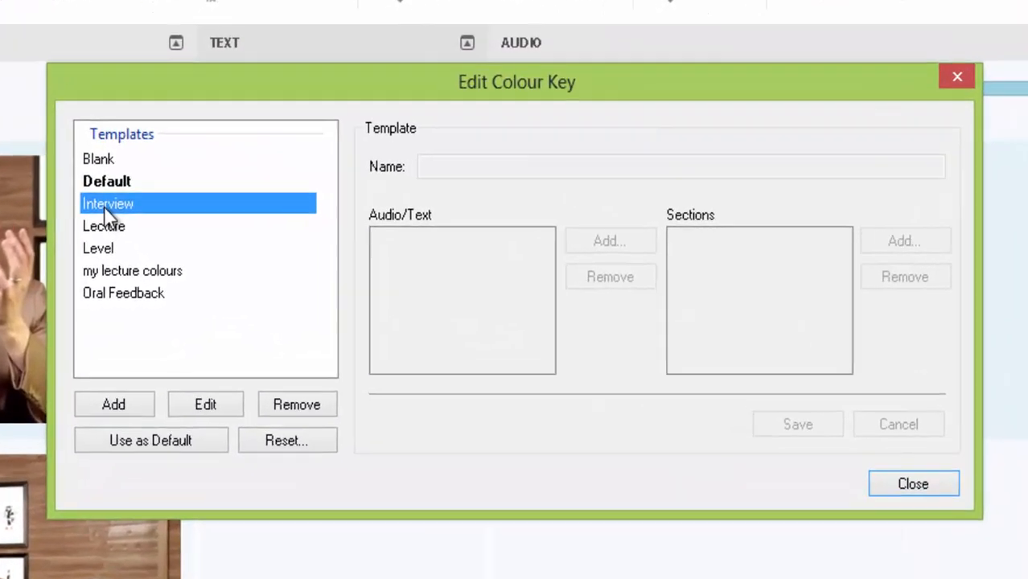
pyautogui.click(112, 181)
pyautogui.click(118, 407)
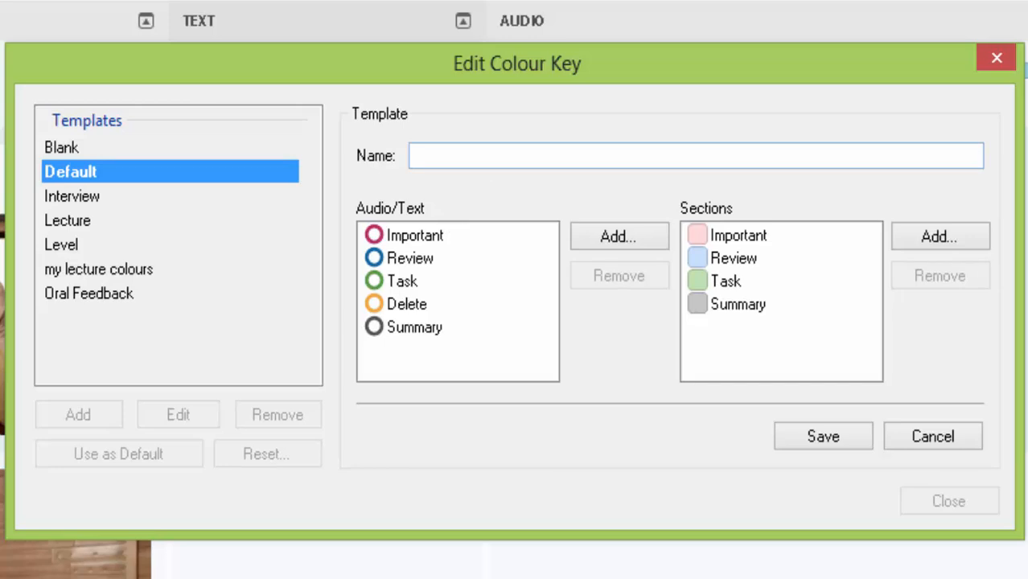
pyautogui.write('My Own')
# Remove Important from the template's audio/text colours and change the Review colour to yellow
pyautogui.click(379, 230)
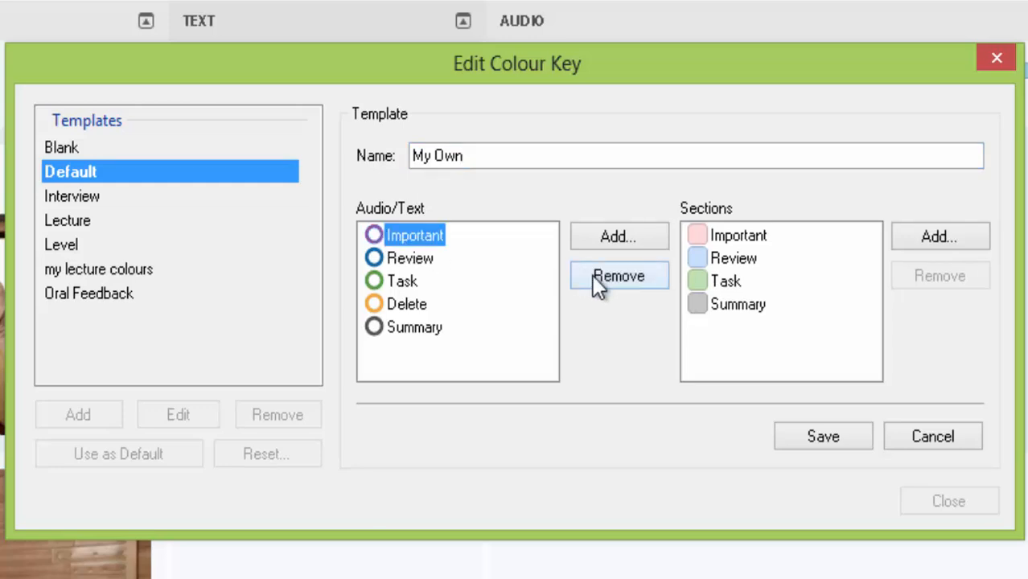
pyautogui.click(595, 276)
pyautogui.click(409, 233)
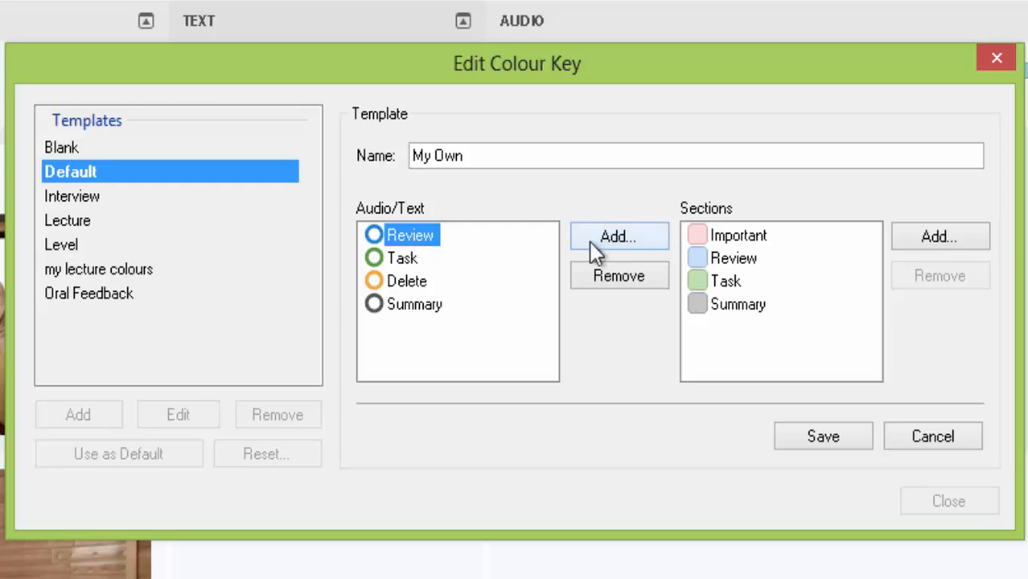
pyautogui.doubleClick(418, 234)
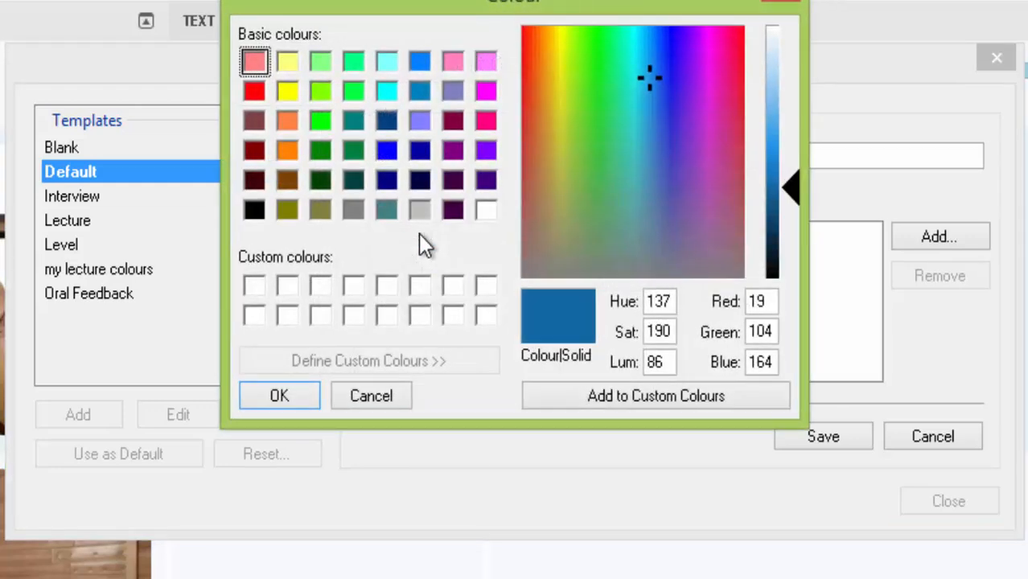
pyautogui.click(287, 91)
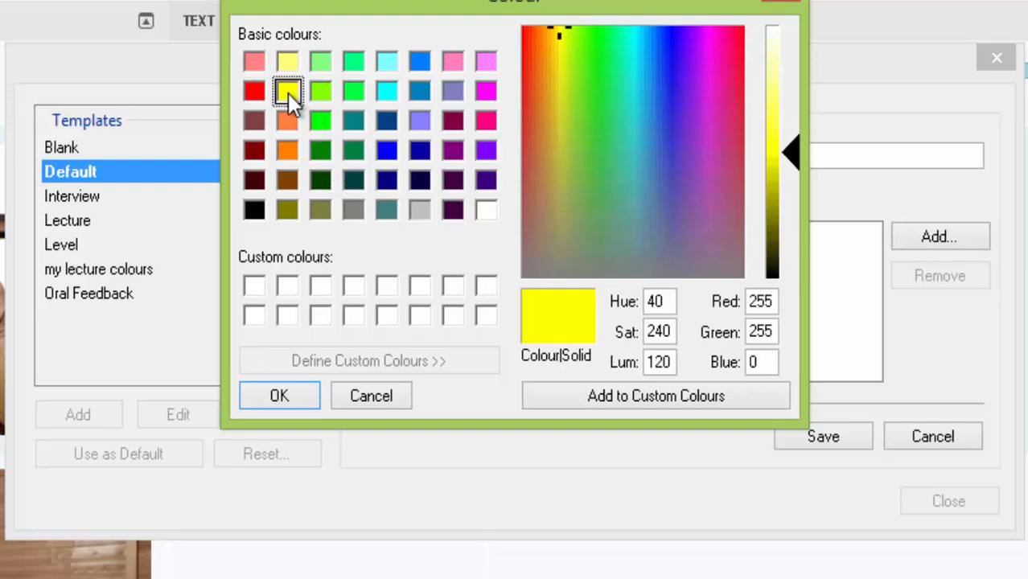
pyautogui.click(280, 396)
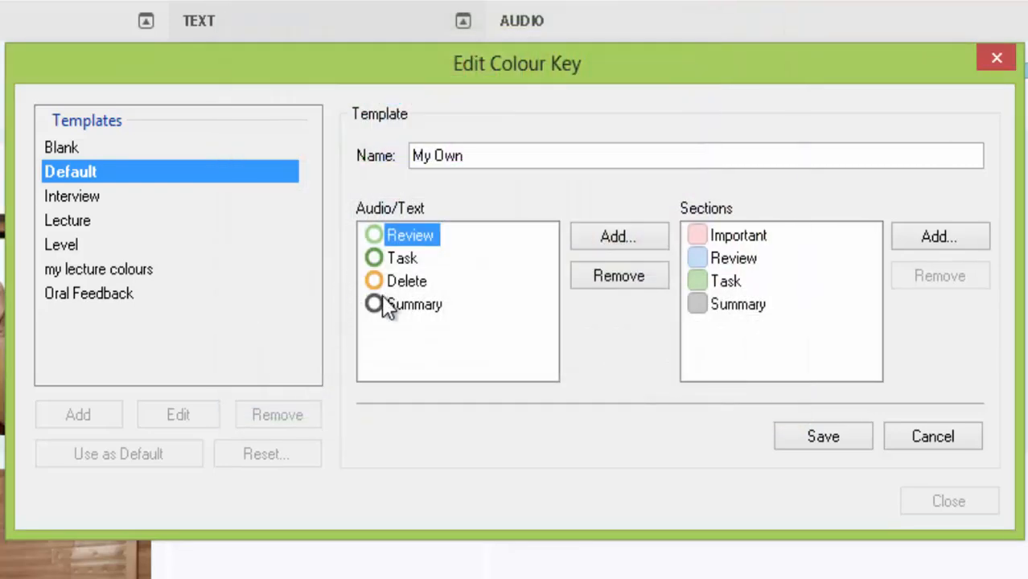
# Rename the yellow Review audio/text colour to My, discard the new template, and close the colour key editor
pyautogui.click(387, 306)
pyautogui.click(727, 256)
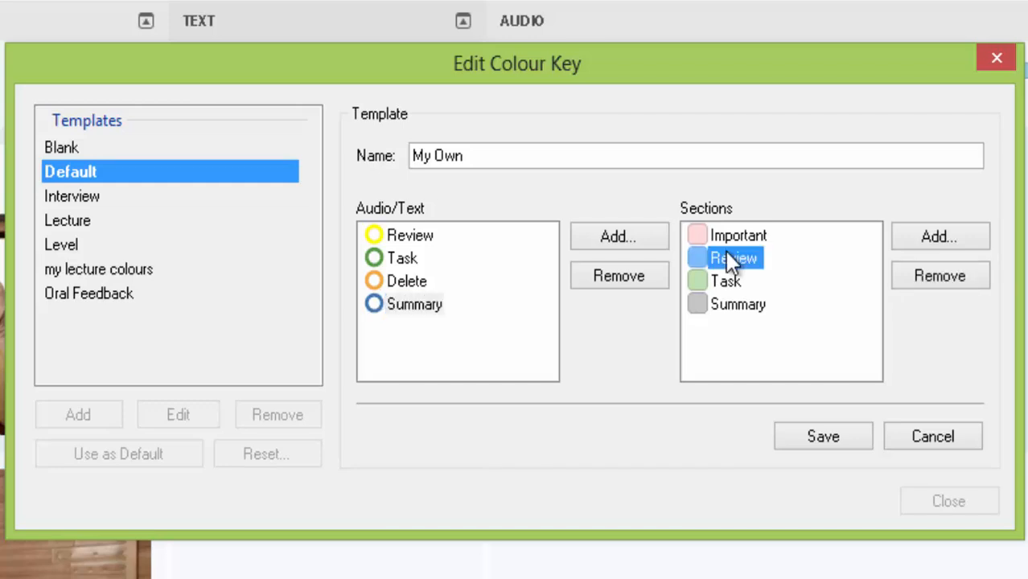
pyautogui.click(725, 251)
pyautogui.click(420, 236)
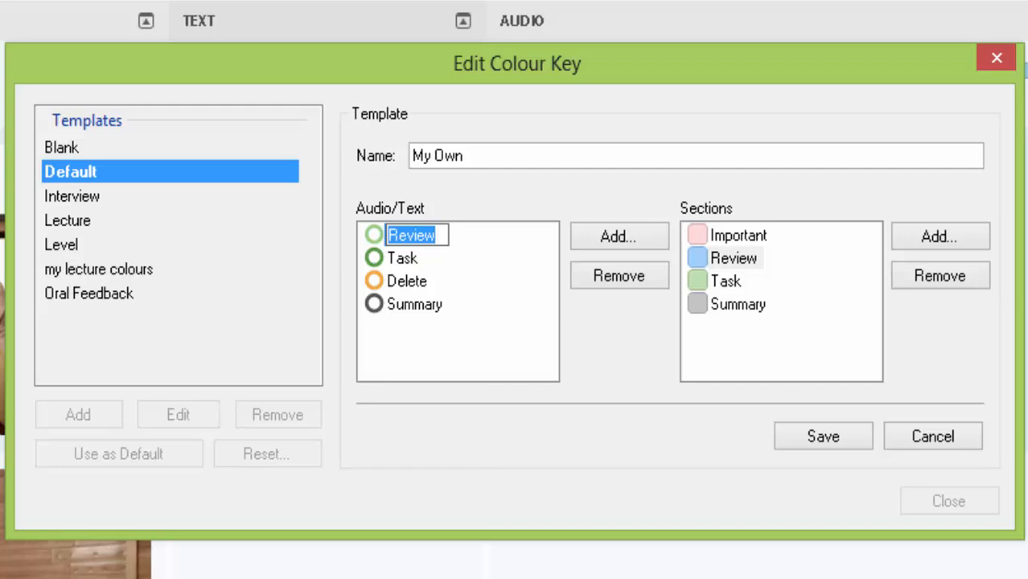
pyautogui.write('My')
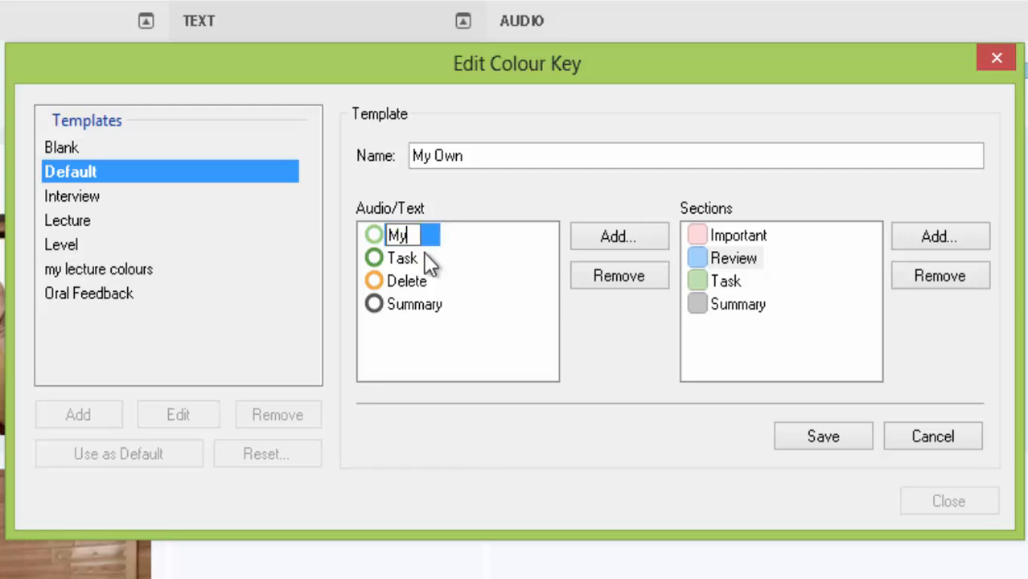
pyautogui.click(459, 270)
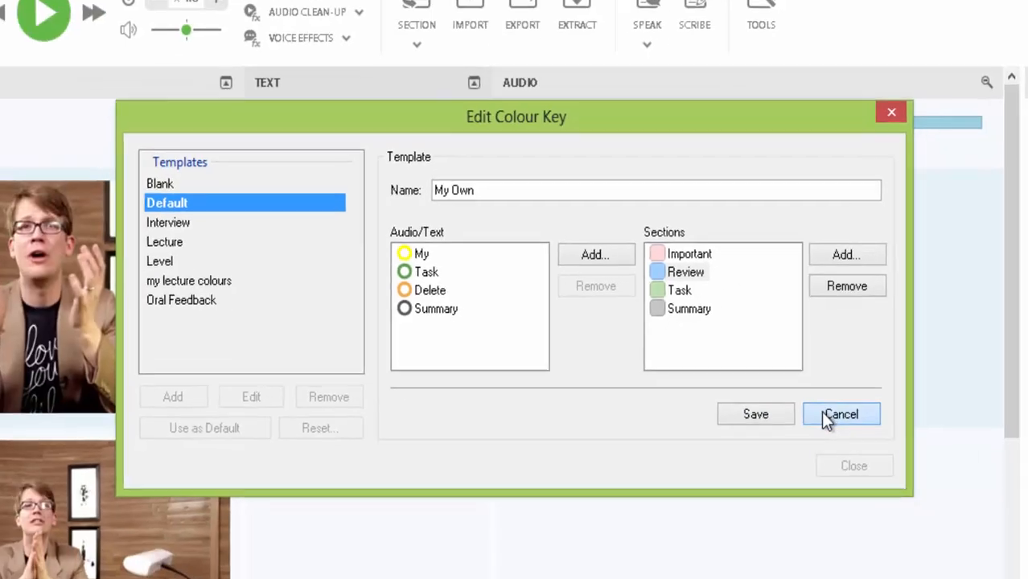
pyautogui.click(895, 434)
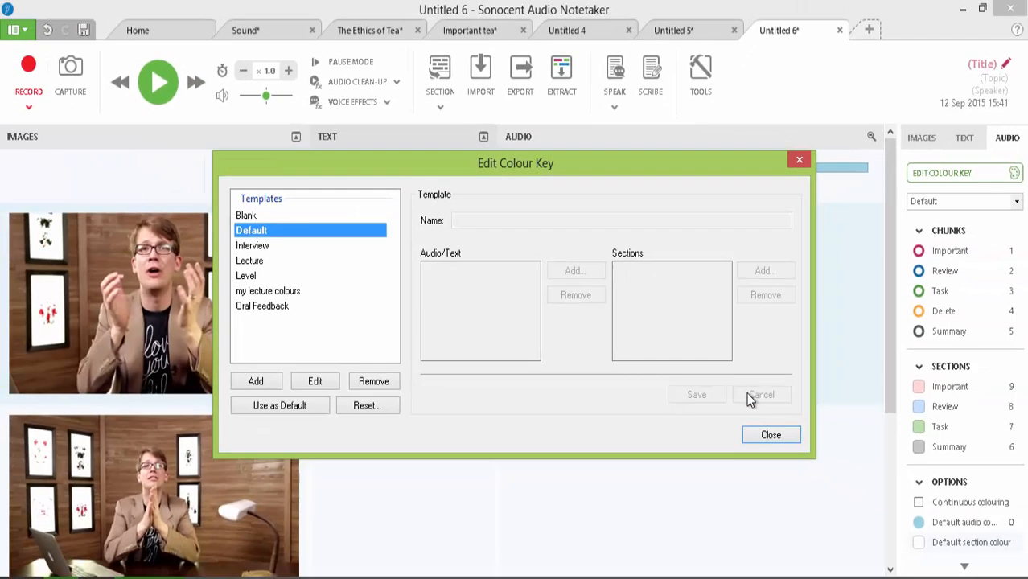
pyautogui.click(769, 434)
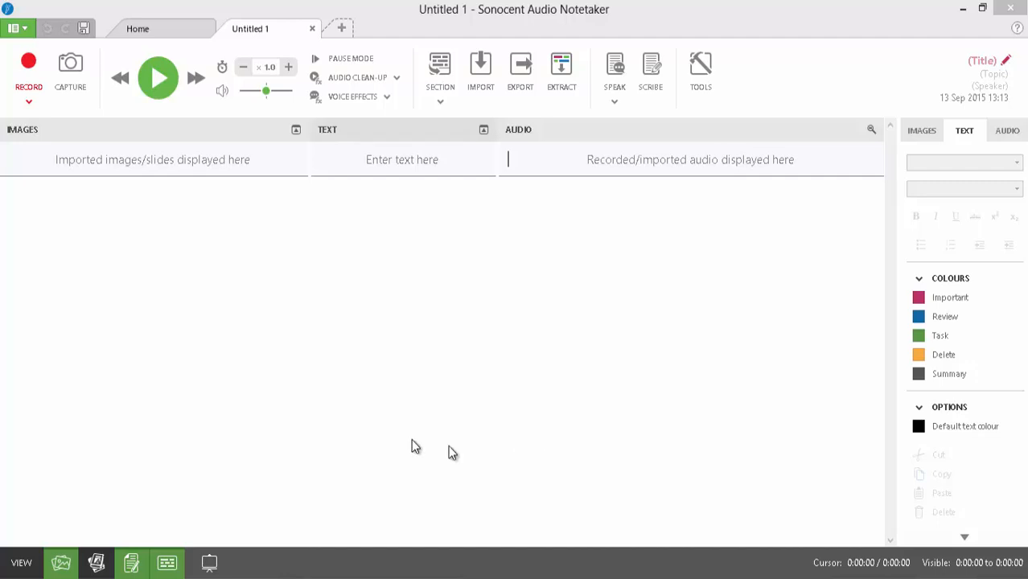
# Import the The Ethics of Tea slides into the blank project
pyautogui.click(493, 66)
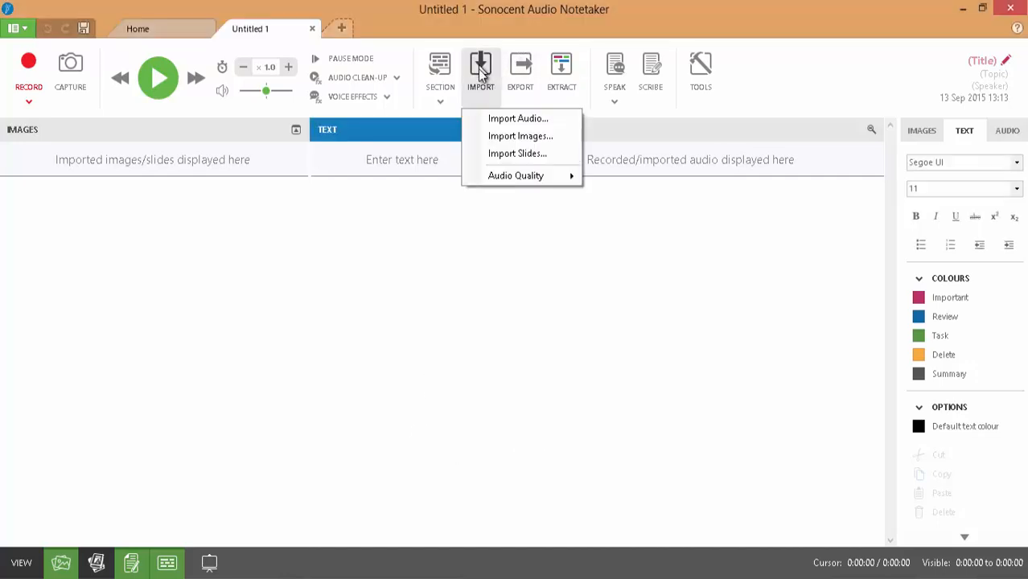
pyautogui.click(507, 154)
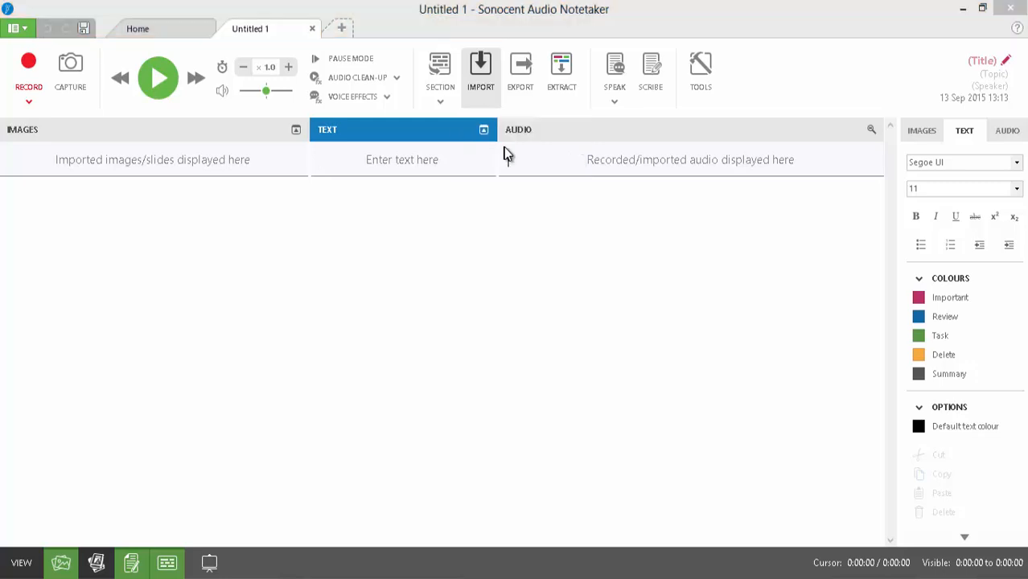
pyautogui.doubleClick(293, 130)
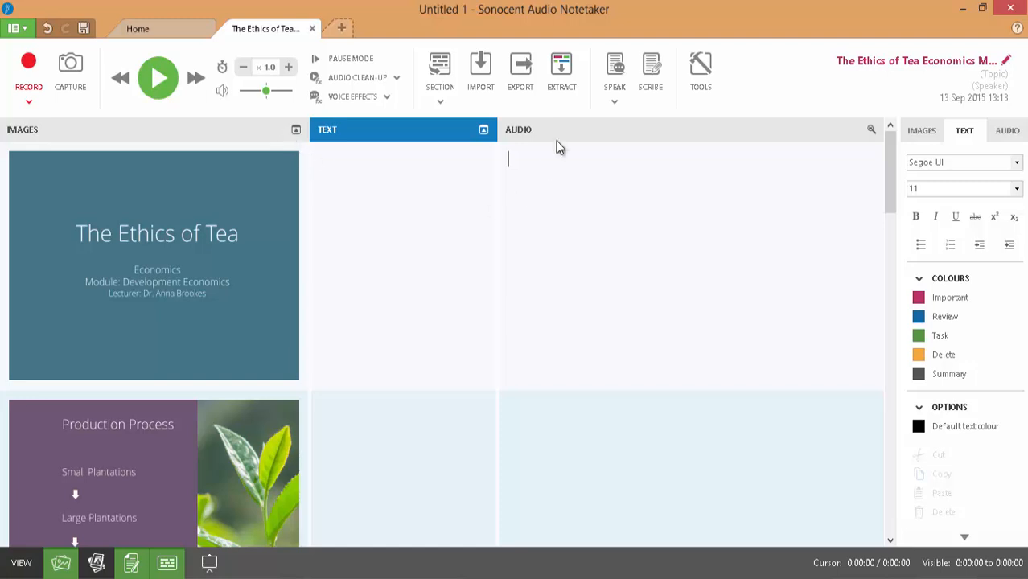
# Import the Example-Audio-v3.mp3 audio file into the project alongside the The Ethics of Tea slides
pyautogui.click(481, 70)
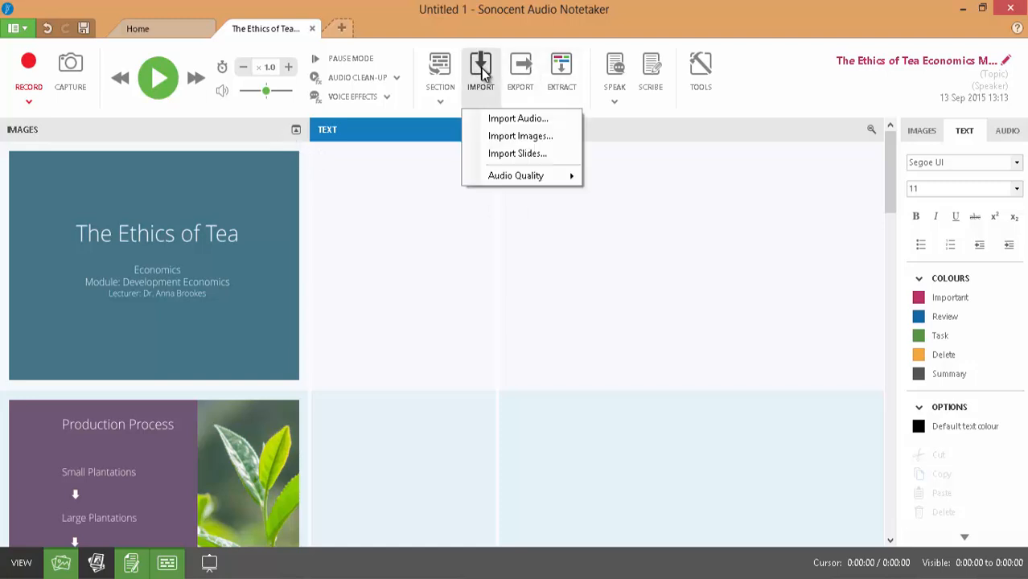
pyautogui.click(517, 120)
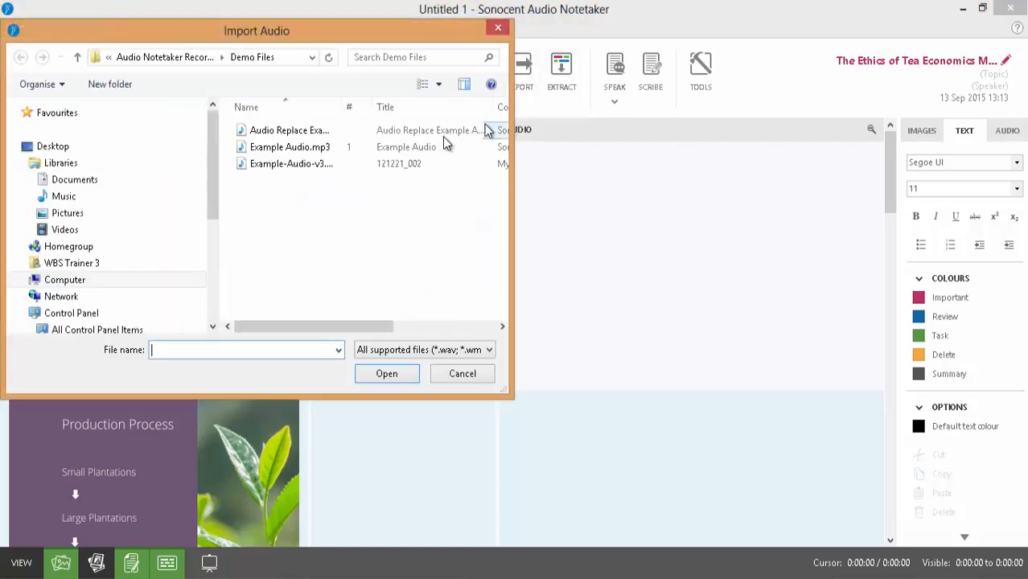
pyautogui.doubleClick(268, 159)
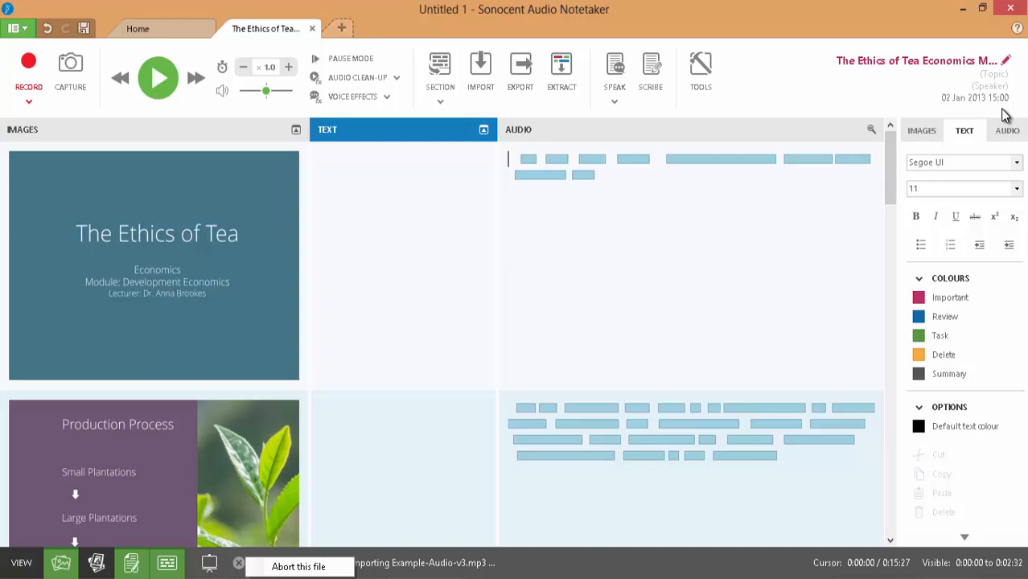
# Apply the my lecture colours colour key to the project's audio and check its template in the colour key editor
pyautogui.click(1005, 134)
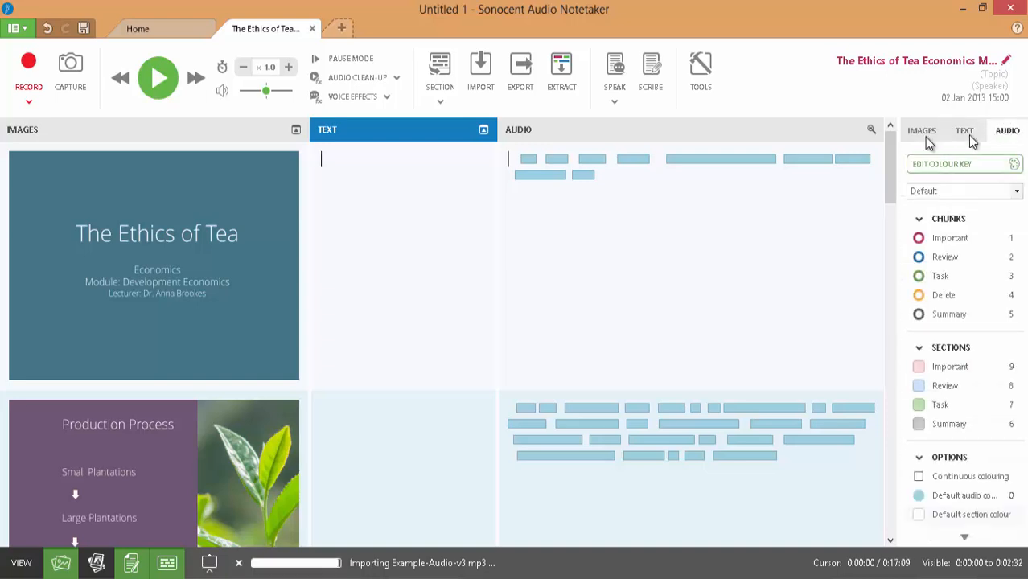
pyautogui.click(652, 141)
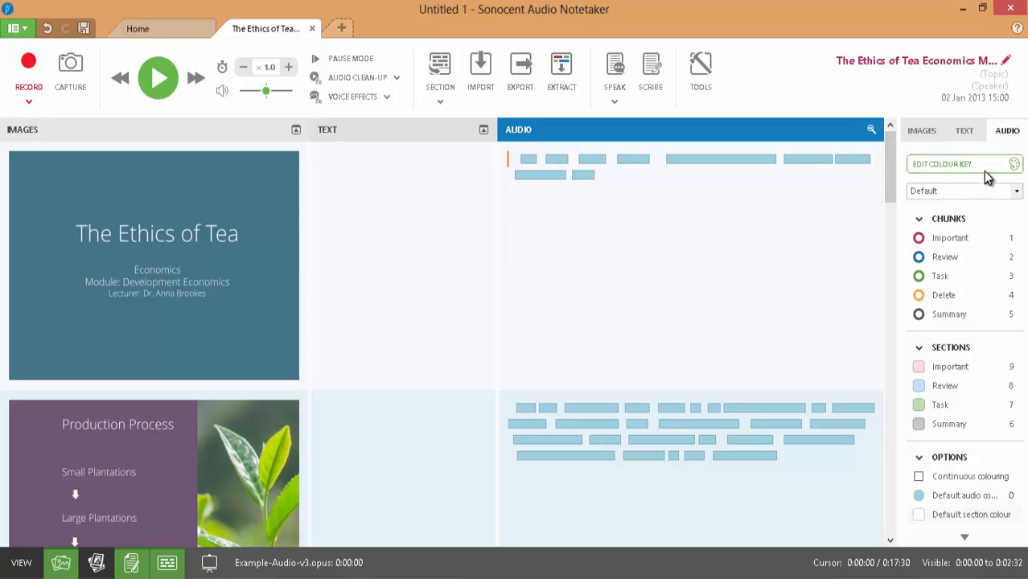
pyautogui.click(1015, 191)
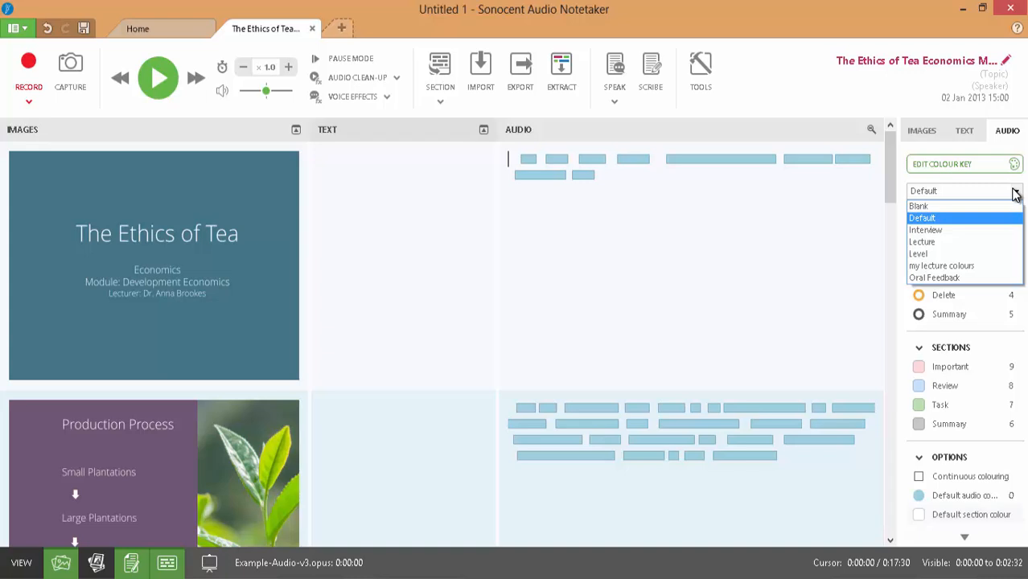
pyautogui.click(969, 267)
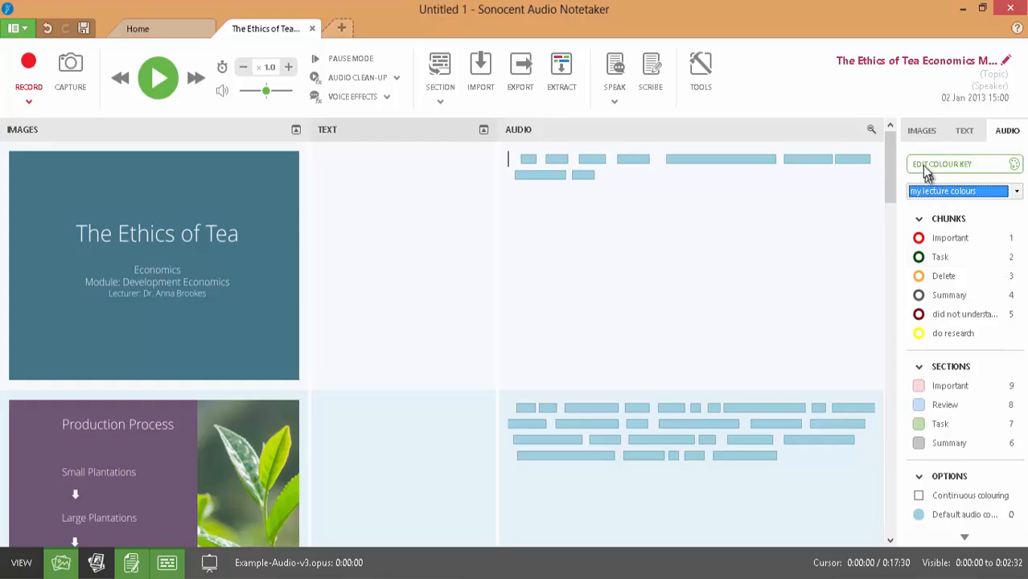
pyautogui.click(931, 165)
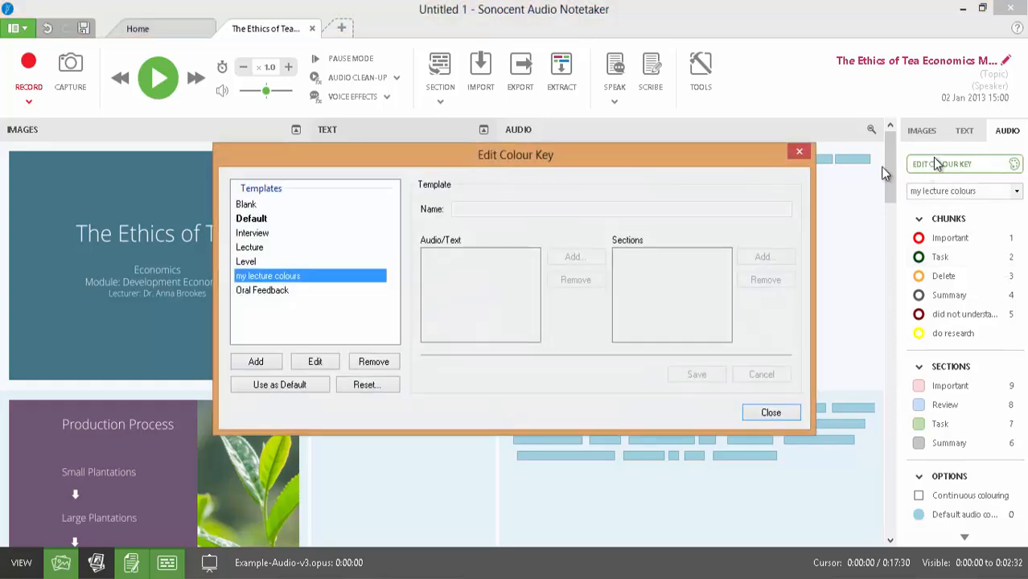
pyautogui.click(766, 414)
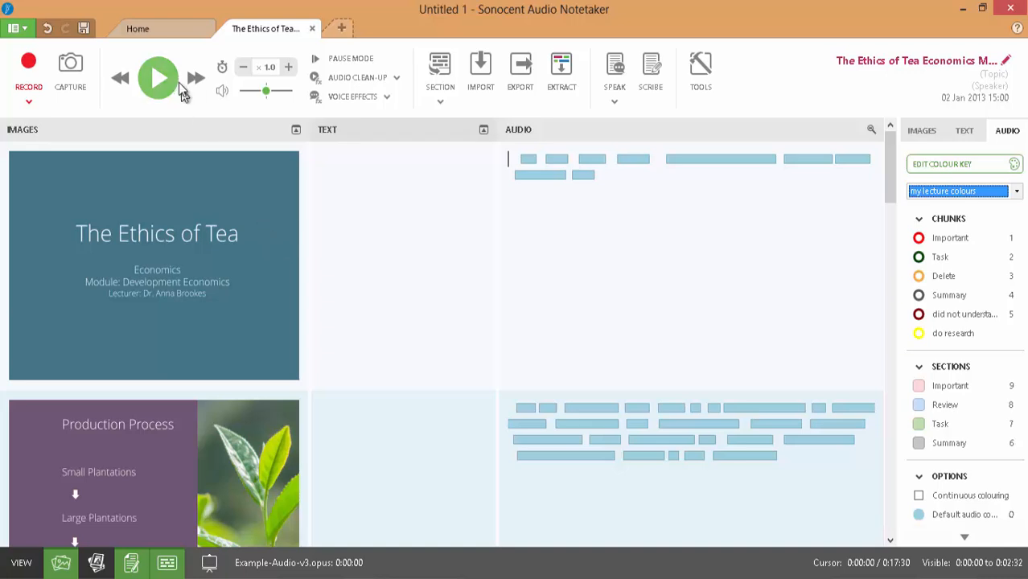
# Open the interactive Audio Notetaker tutorial, sample its opening audio and look through its topics down to Audio Clean-Up
pyautogui.click(164, 28)
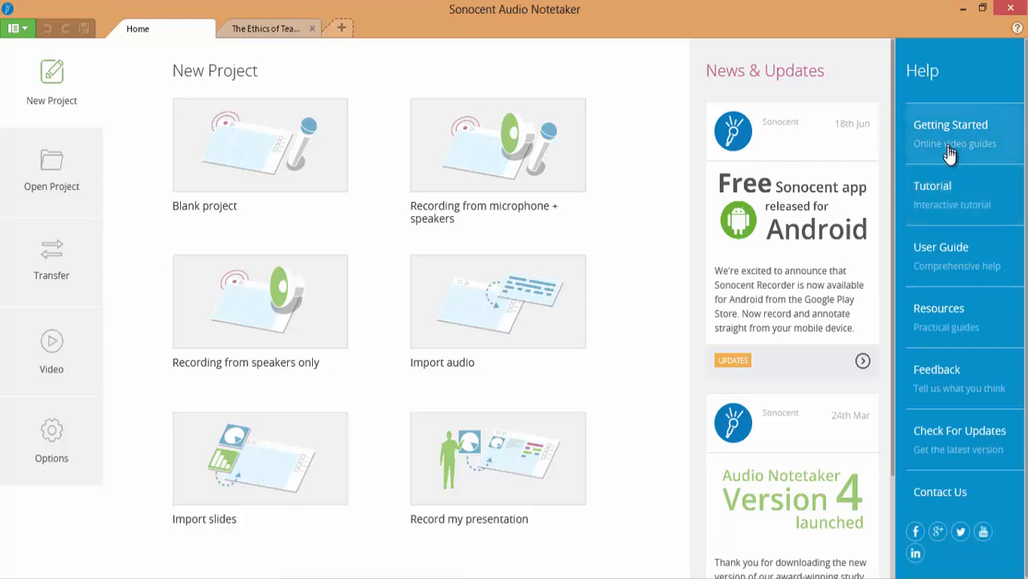
pyautogui.click(947, 196)
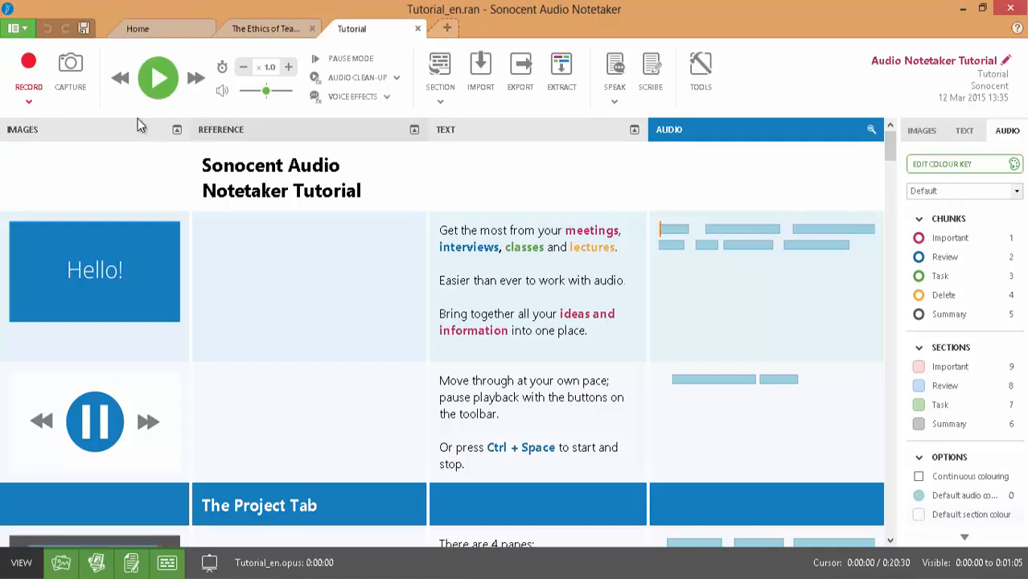
pyautogui.click(157, 79)
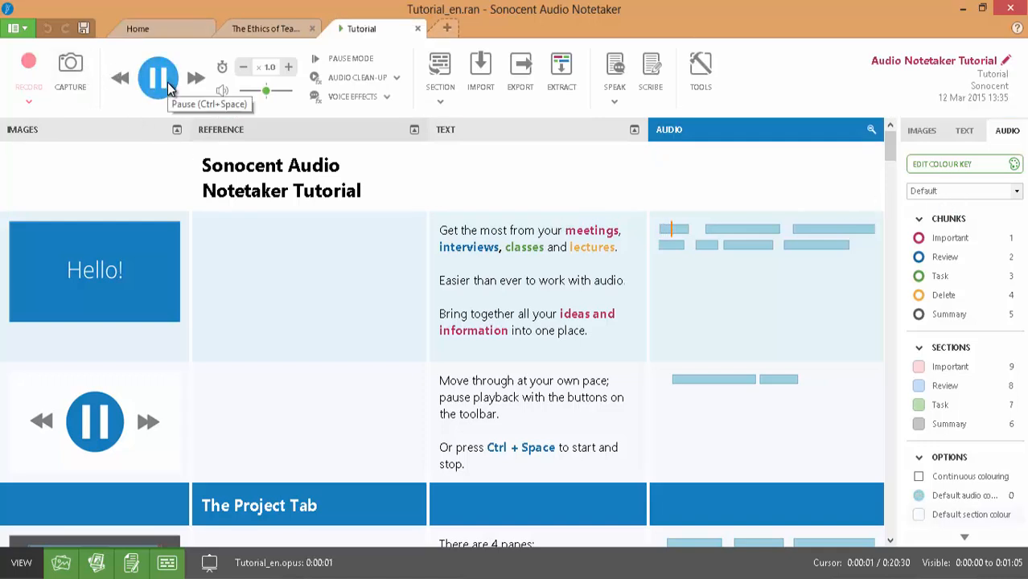
pyautogui.click(164, 84)
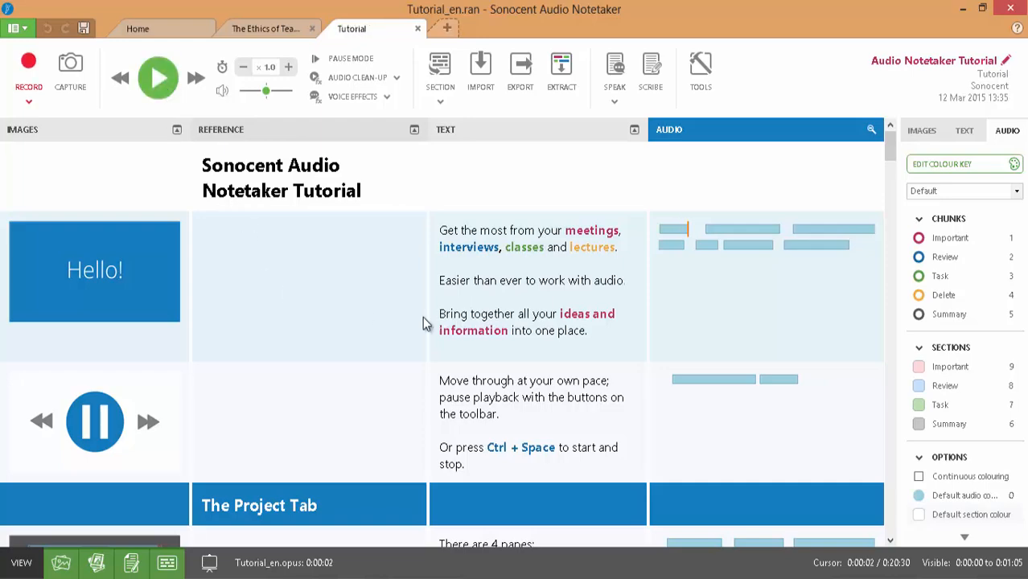
pyautogui.scroll(-10, 481, 333)
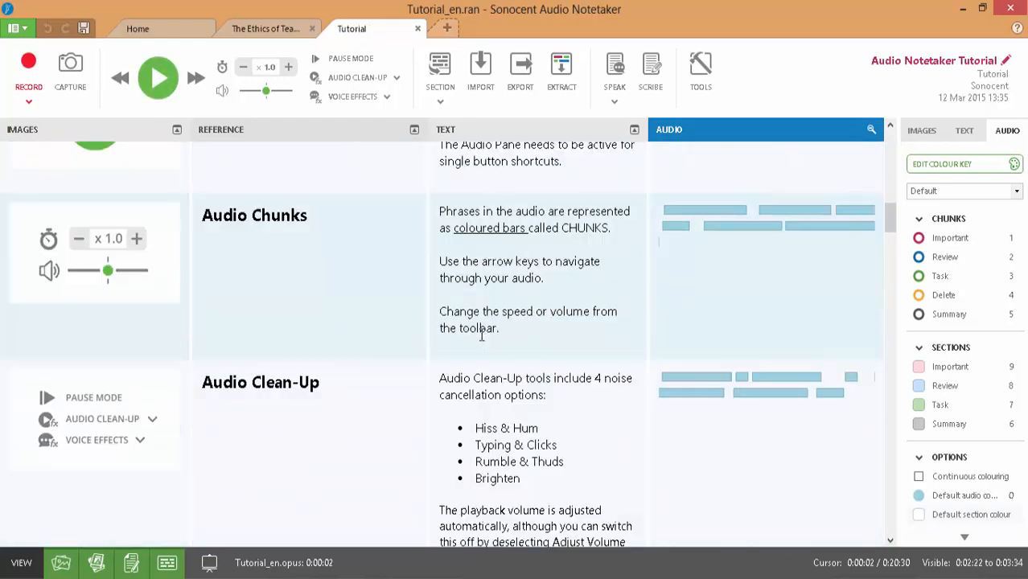